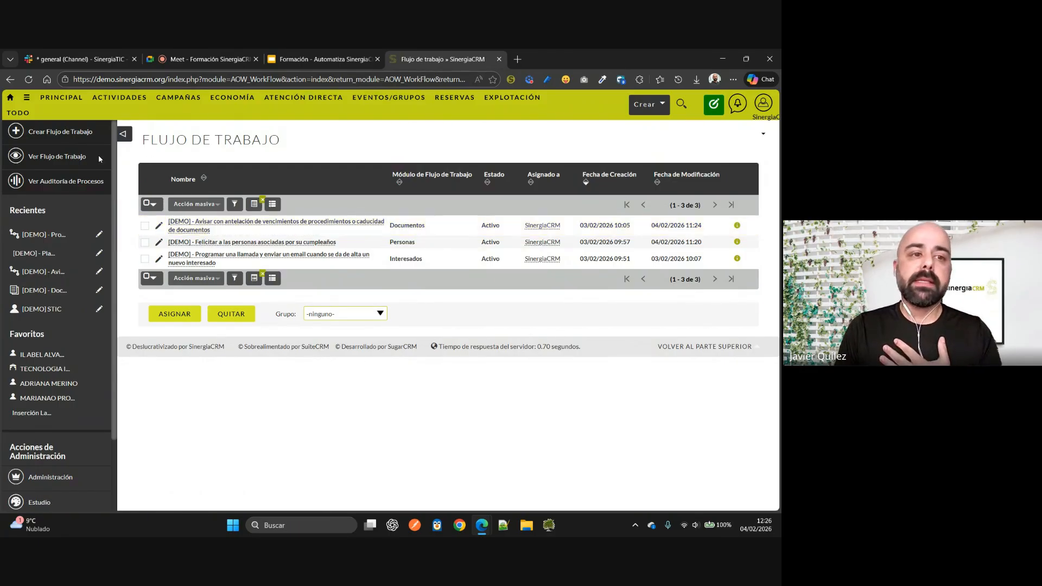
- Create a new workflow and name it "[DEMO] - Ejemplo"
left_click(58, 134)
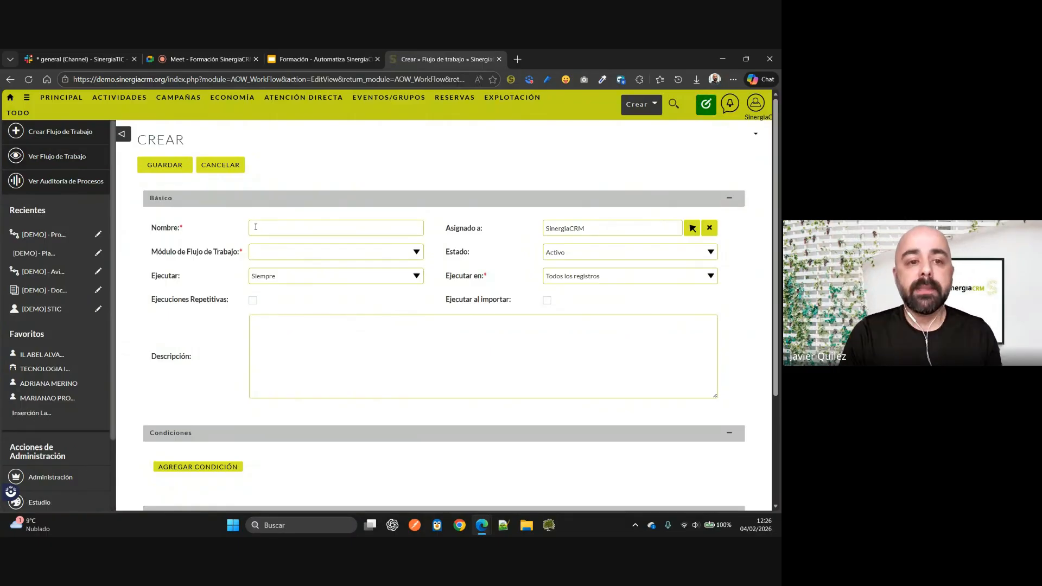
double_click(168, 227)
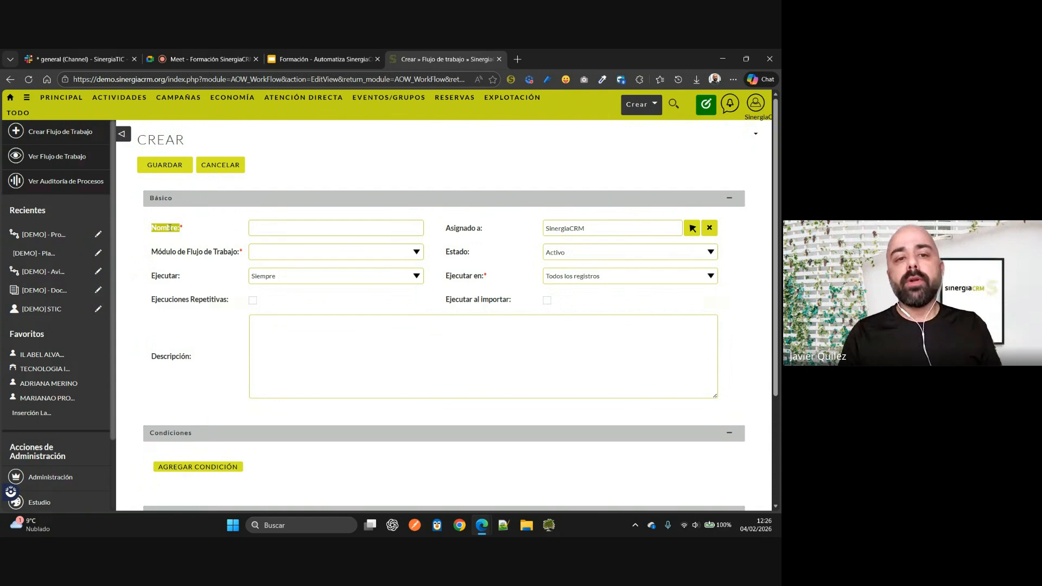
left_click(271, 223)
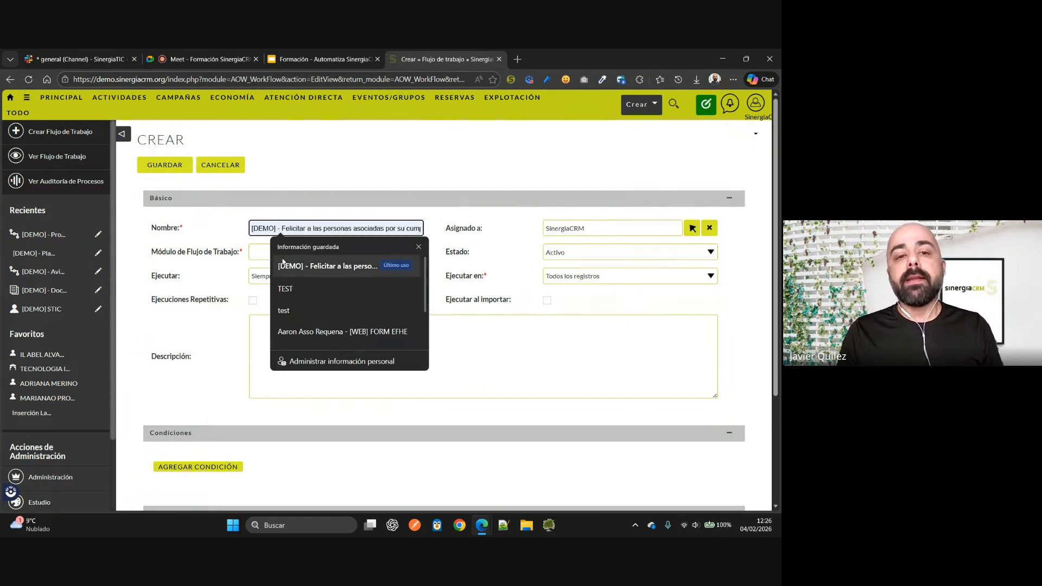
left_click(285, 259)
left_click_drag(281, 229, 443, 228)
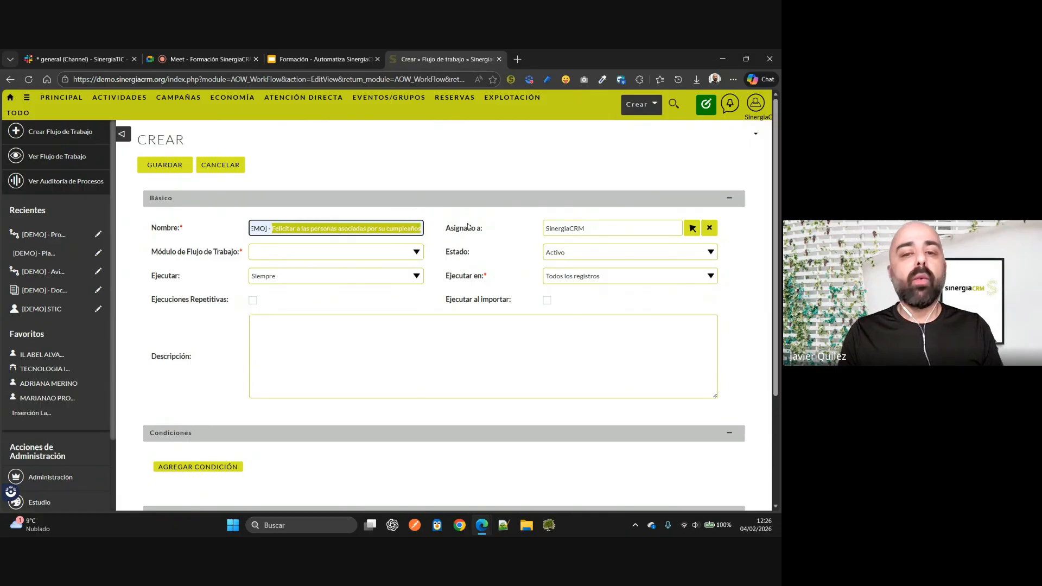
key("BackSpace")
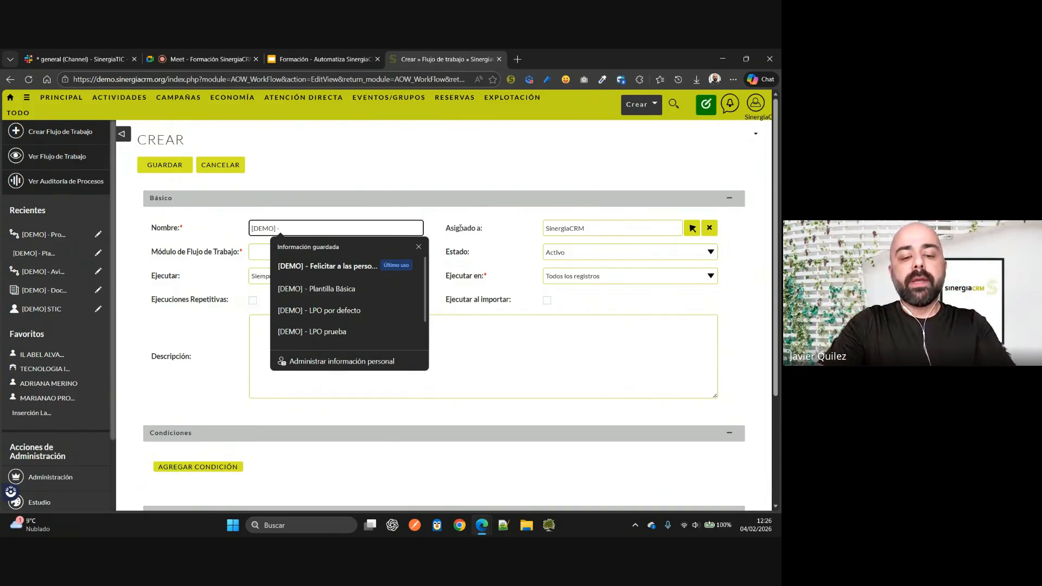
type("Ejemplo")
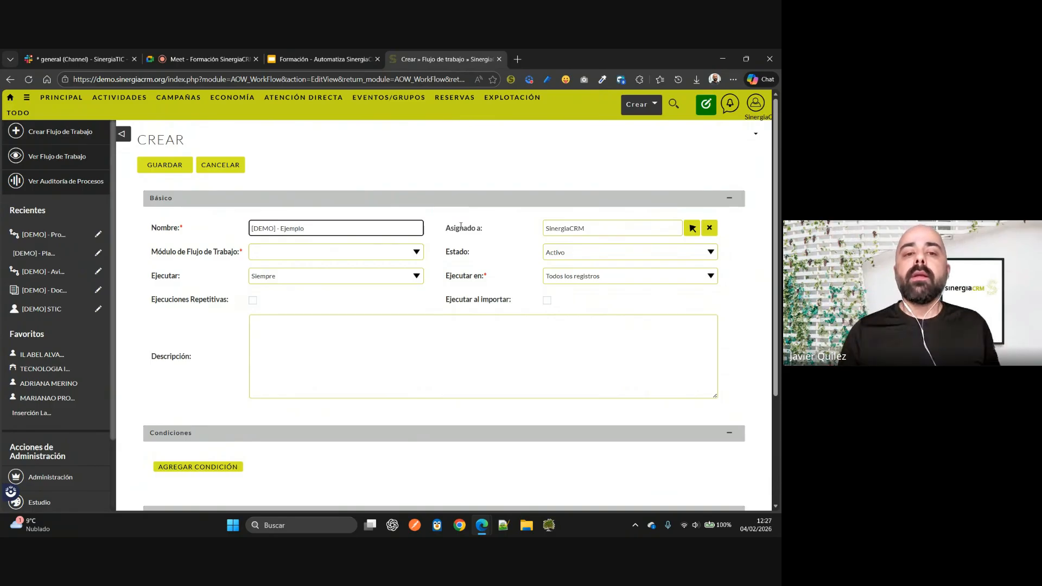
left_click(213, 234)
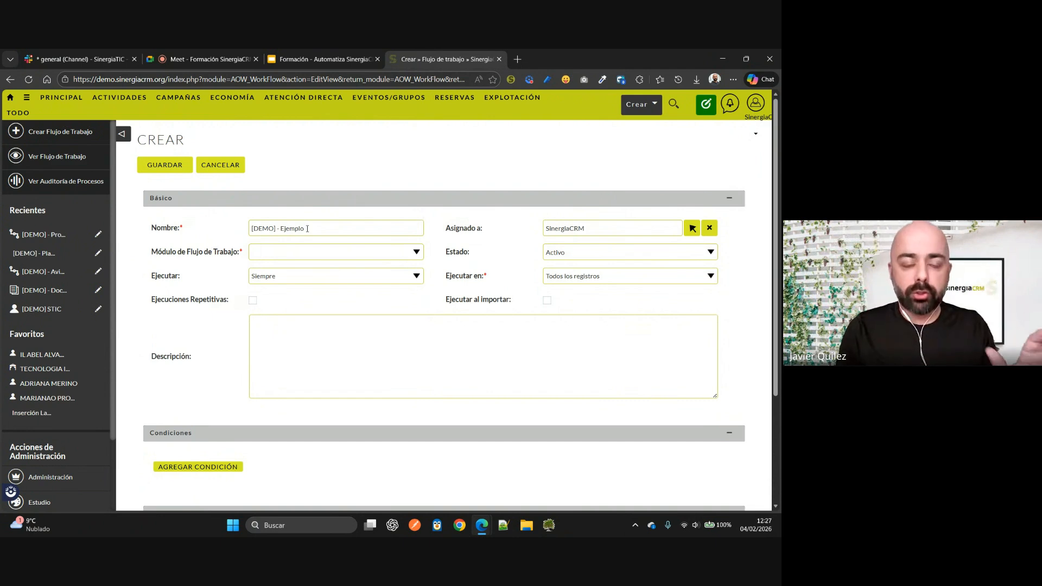
left_click_drag(307, 229, 250, 229)
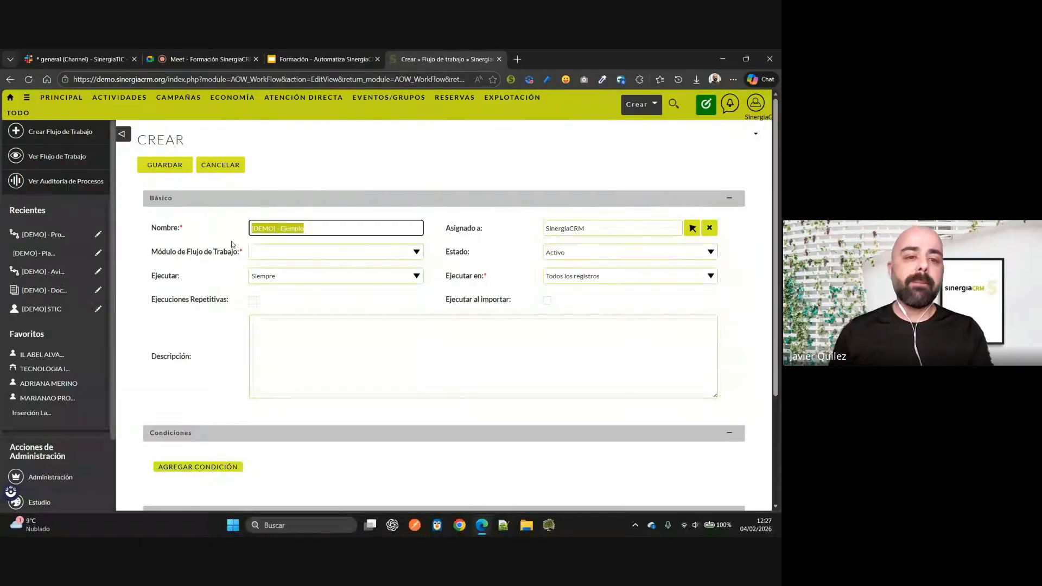
left_click(264, 230)
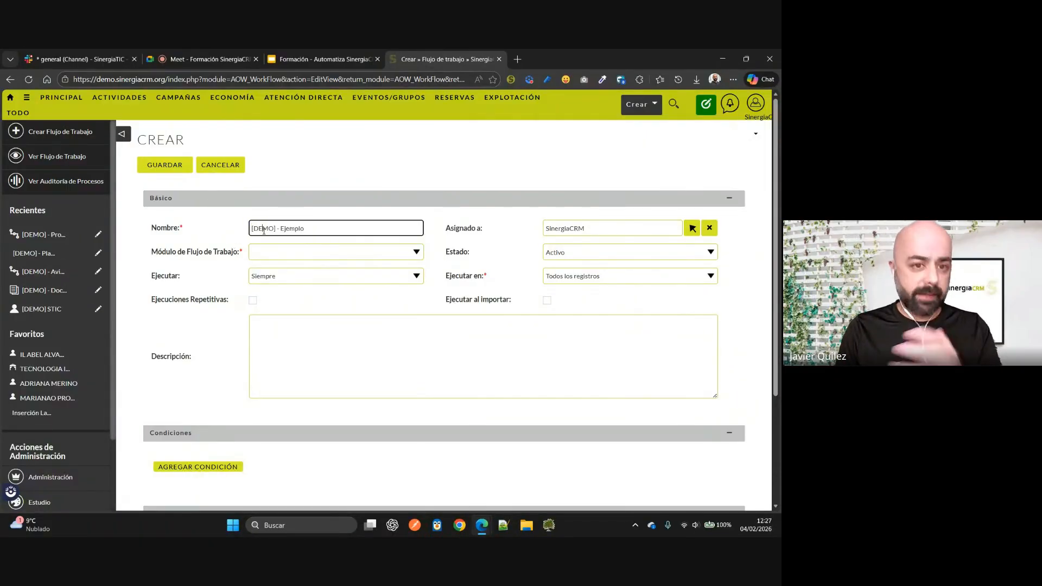
- Set the workflow's module (Módulo de Flujo de Trabajo) to Personas
left_click(283, 251)
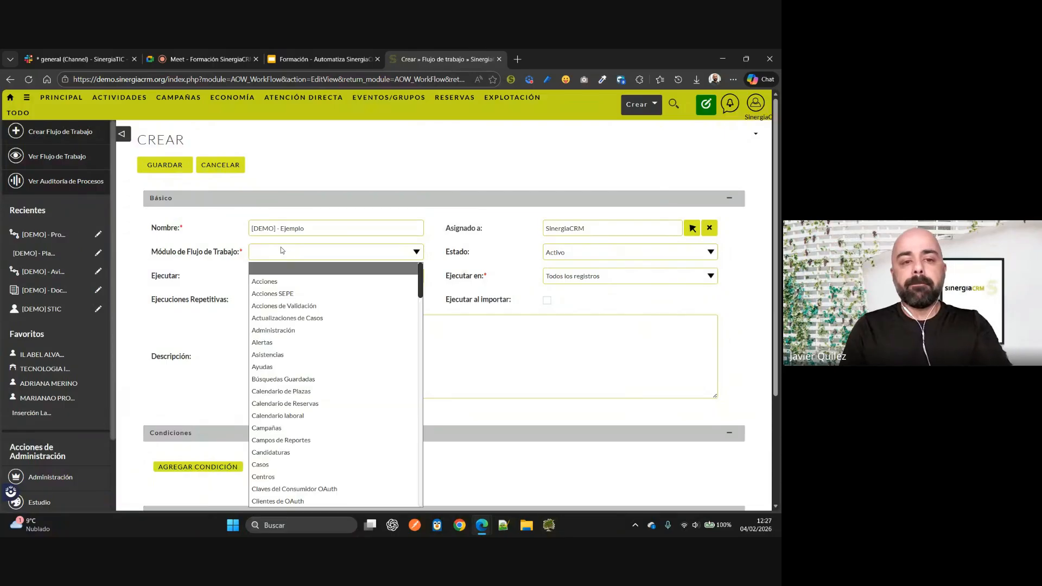
type("pe")
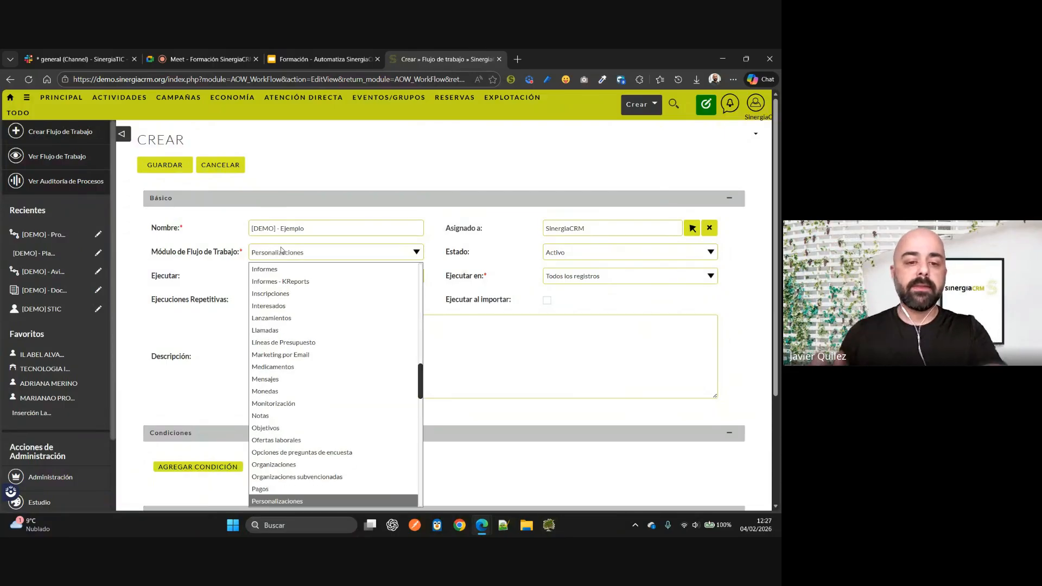
scroll(281, 381, "down", 1)
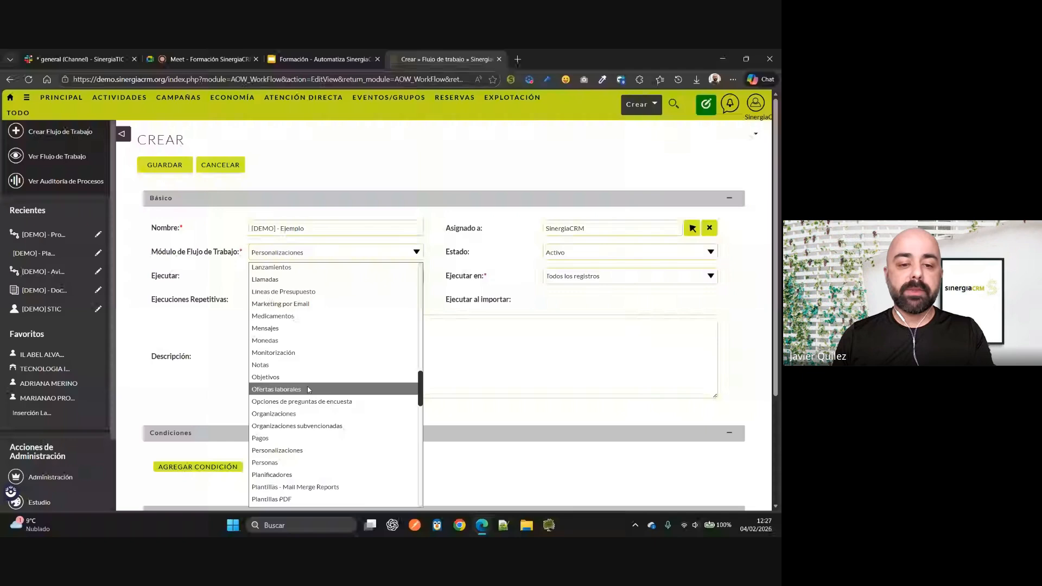
left_click(281, 464)
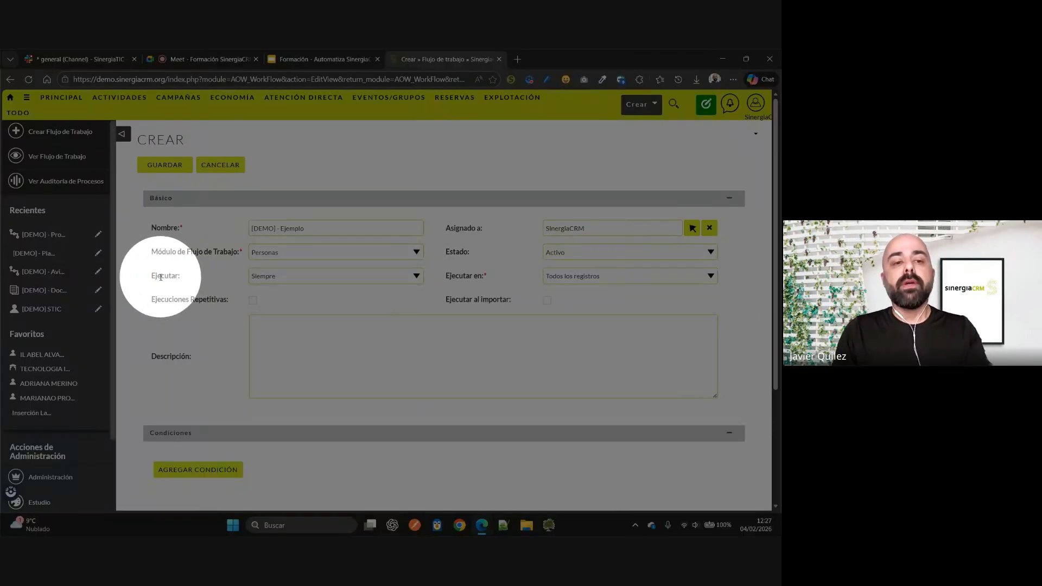
double_click(164, 276)
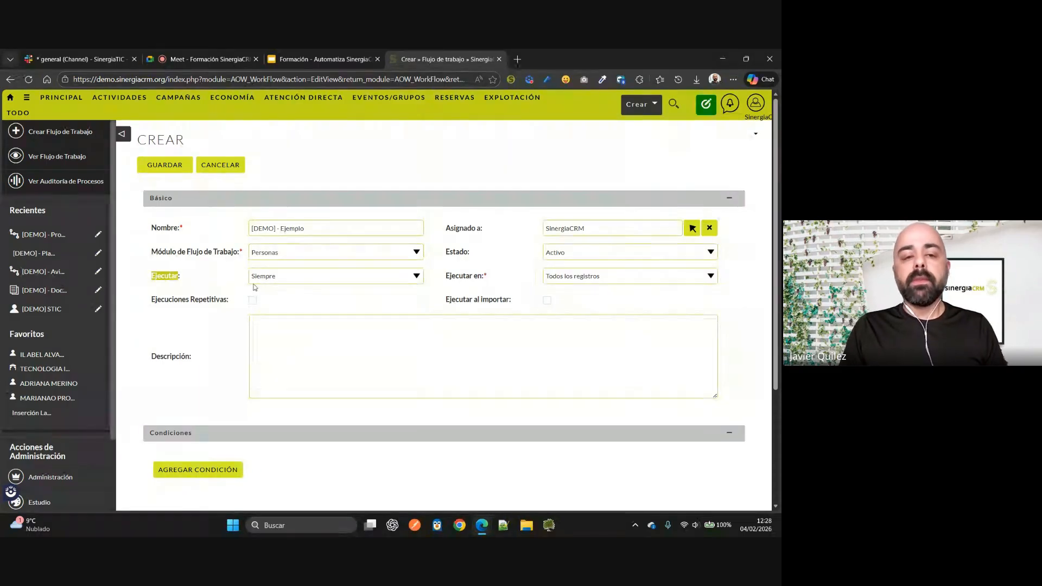
left_click(253, 301)
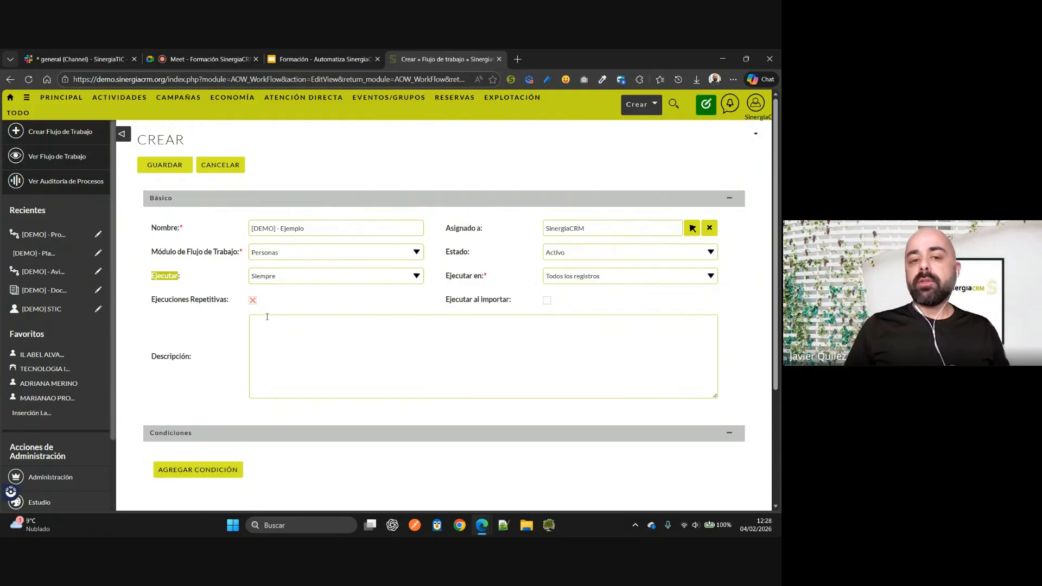
left_click(206, 284)
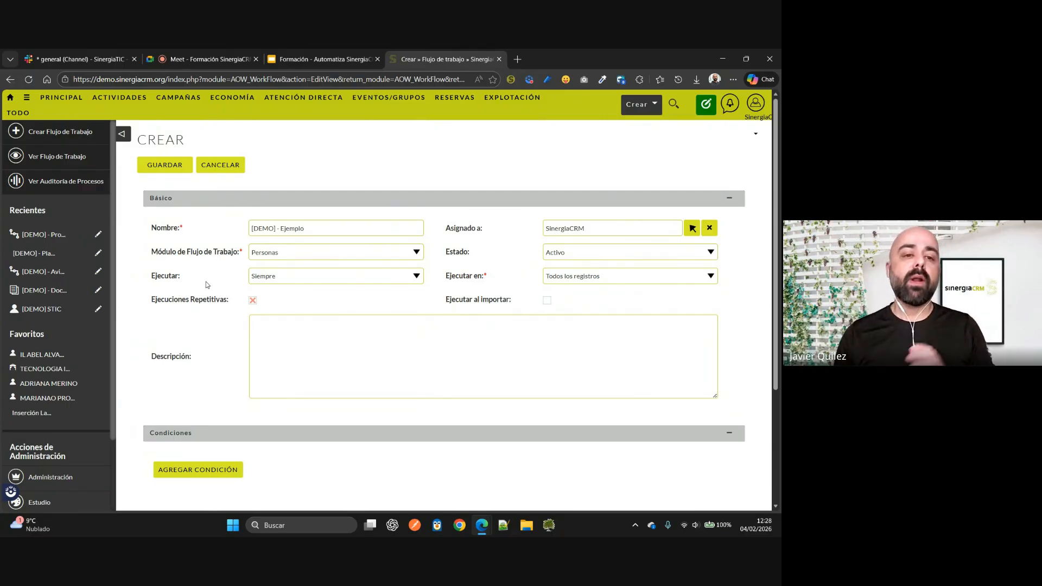
left_click(253, 301)
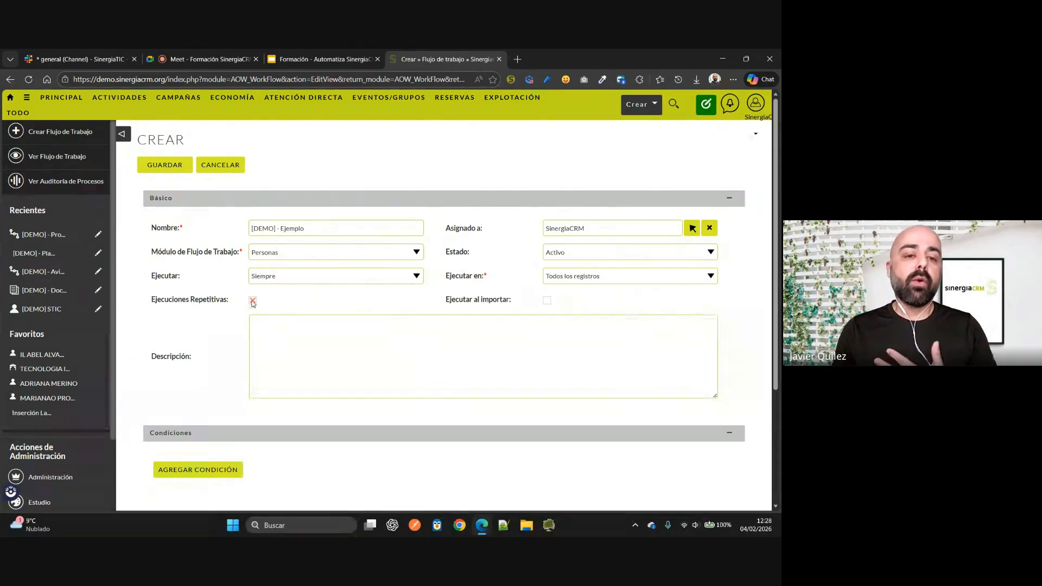
- Set Ejecutar to "Sólo al guardar" and choose "Todos los registros" for Ejecutar en
left_click(267, 278)
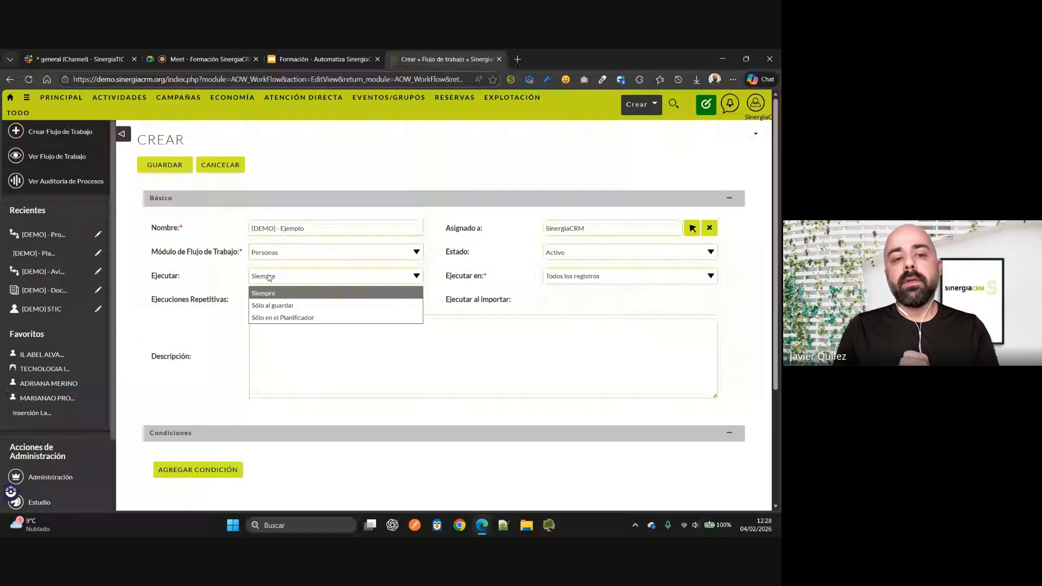
left_click(276, 307)
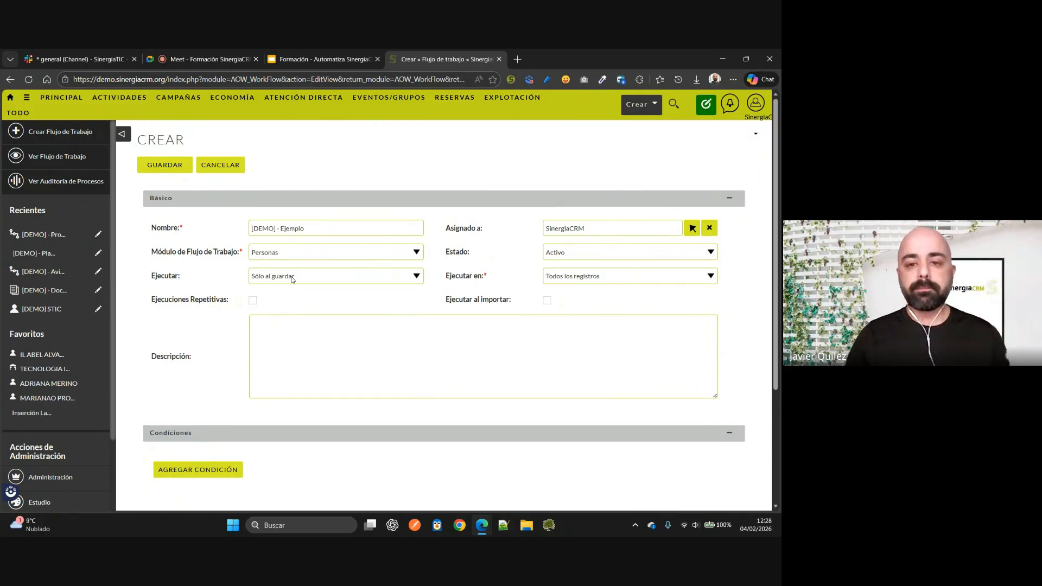
left_click(565, 281)
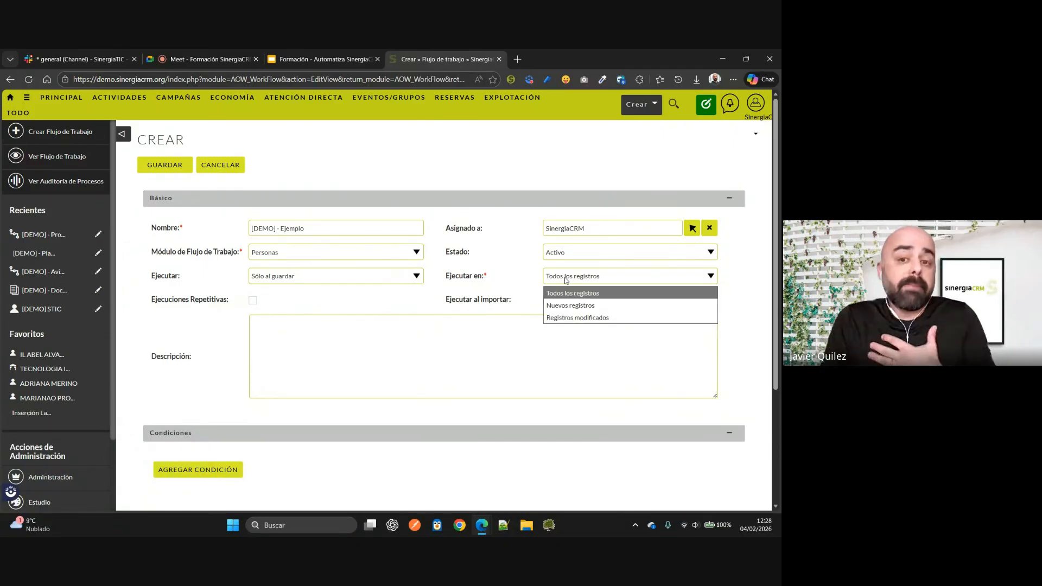
left_click(565, 279)
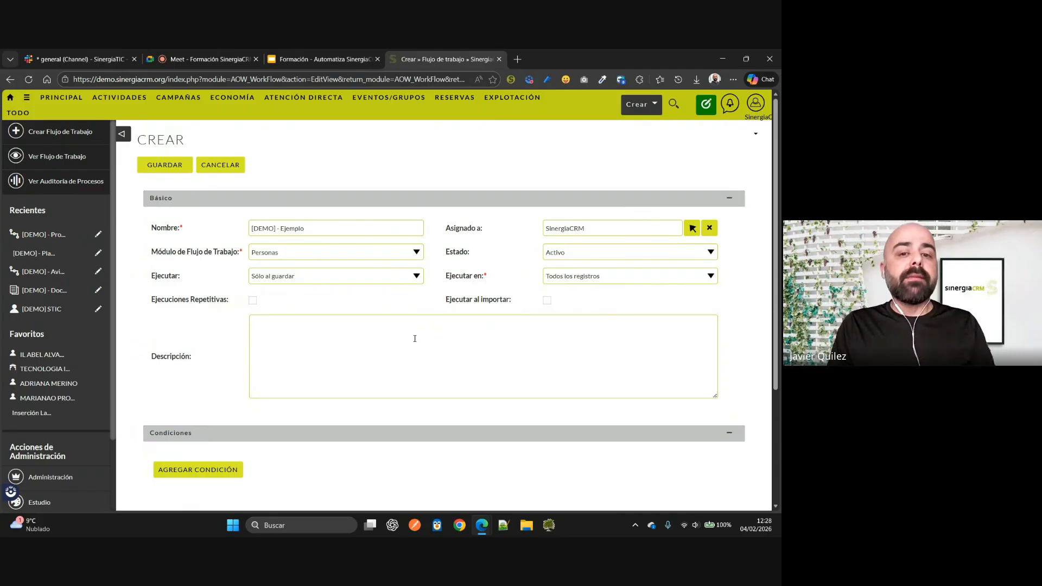
scroll(410, 342, "down", 2)
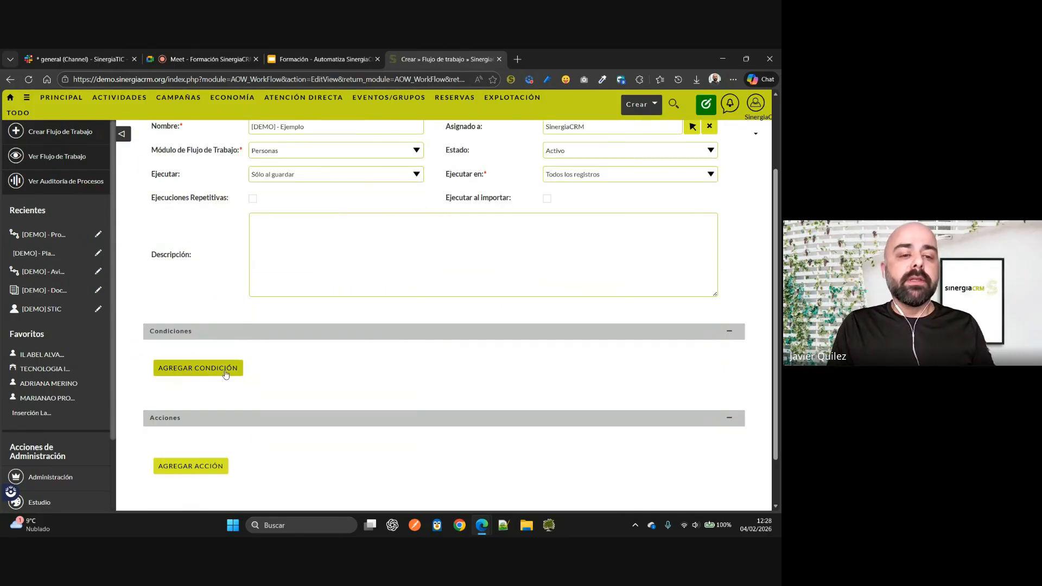
scroll(349, 357, "up", 2)
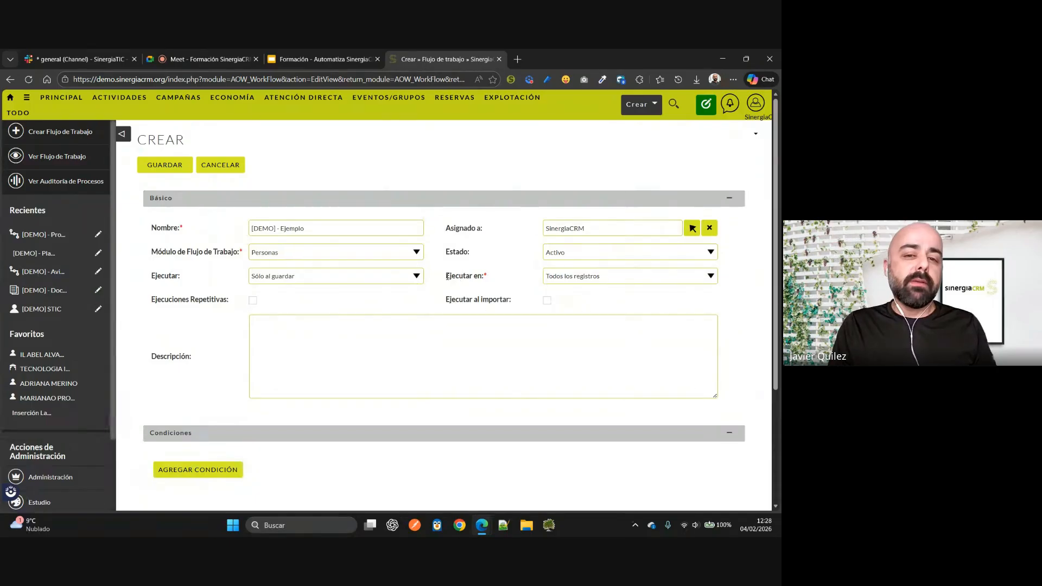
left_click_drag(447, 276, 487, 287)
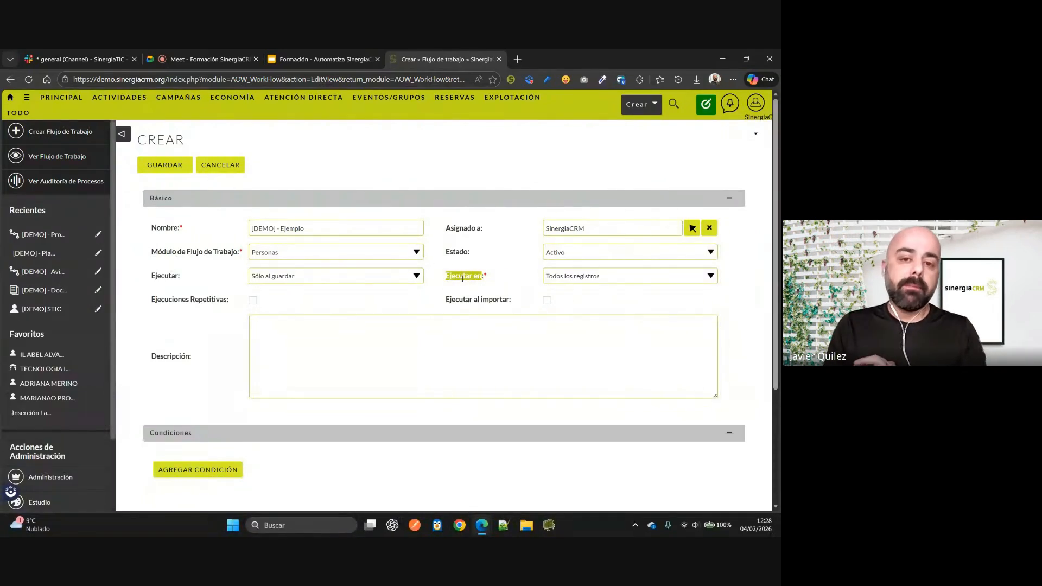
left_click(570, 277)
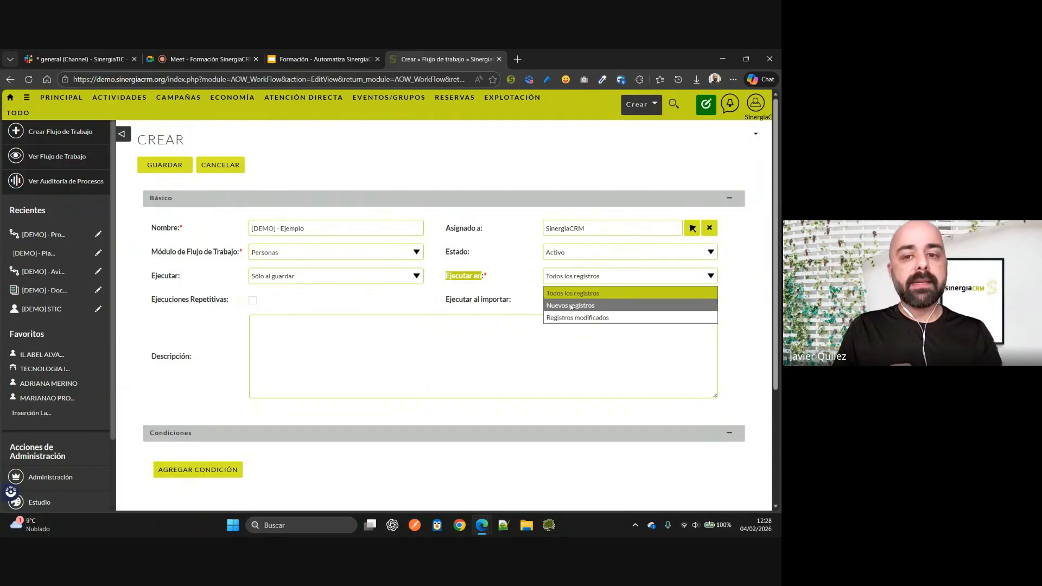
left_click(510, 276)
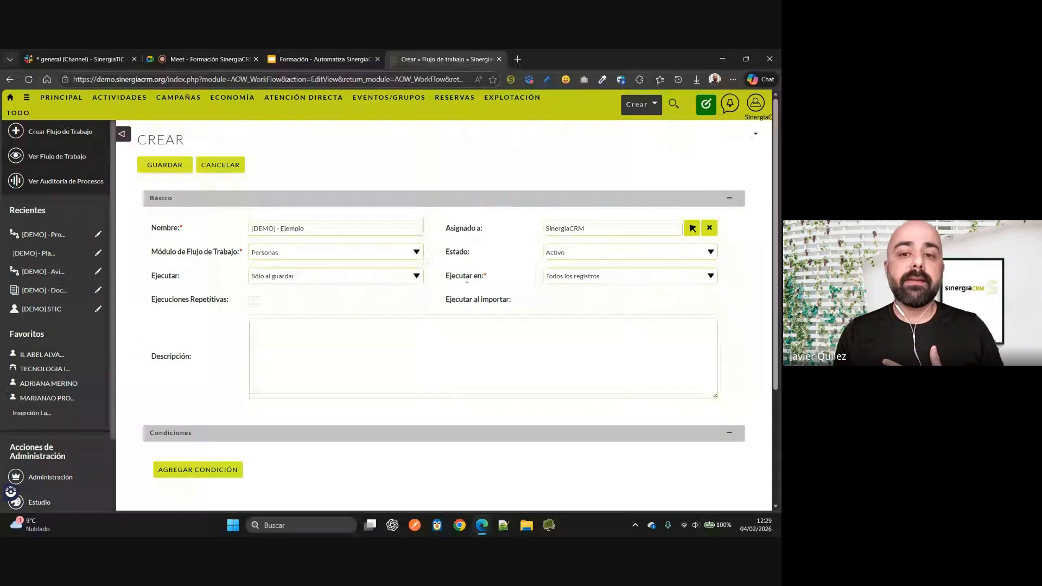
left_click(562, 277)
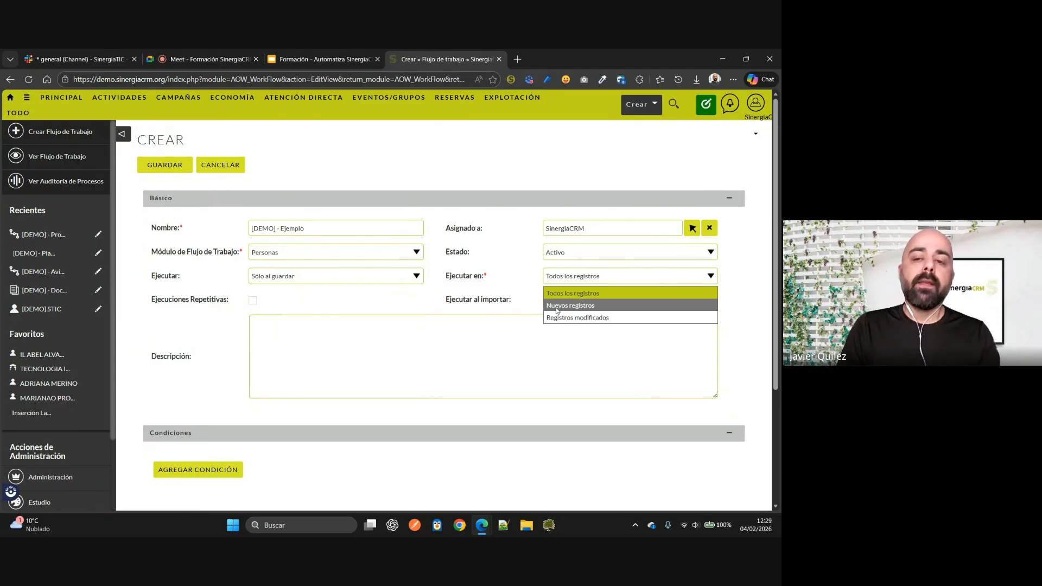
left_click(569, 294)
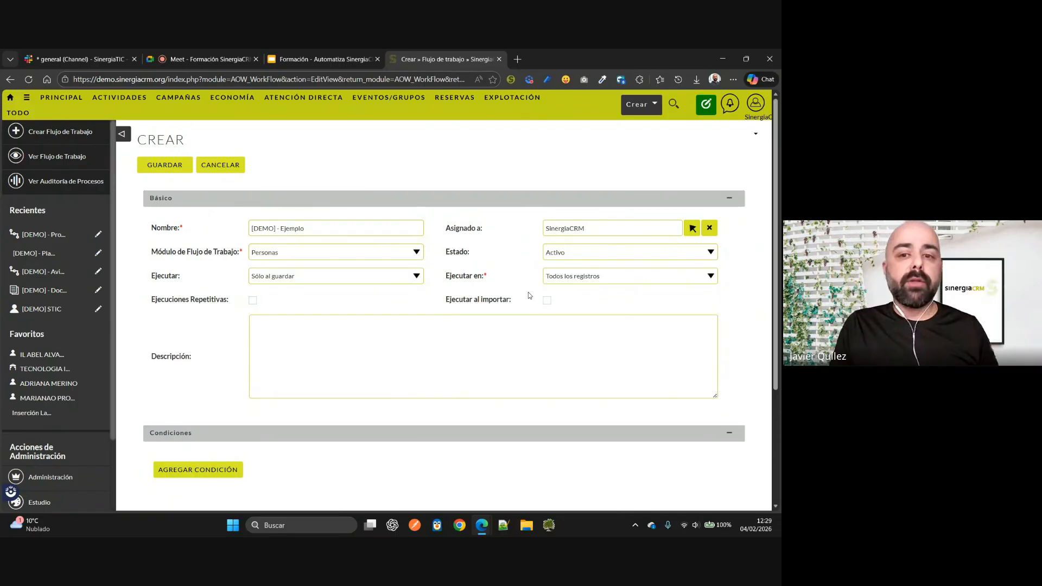
- Copy the workflow name "[DEMO] - Ejemplo" into its Descripción field
scroll(304, 358, "down", 3)
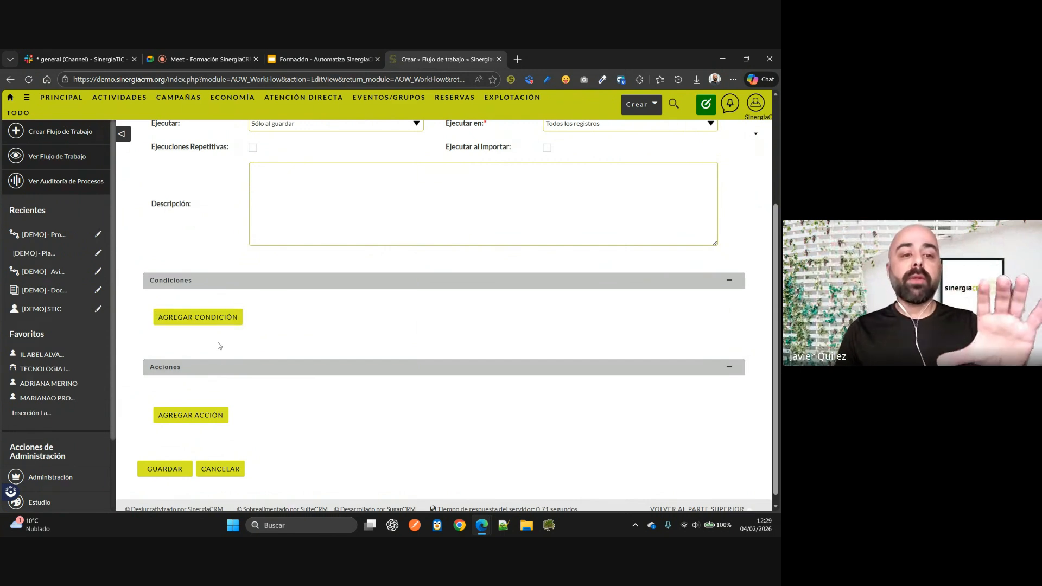
scroll(220, 345, "up", 2)
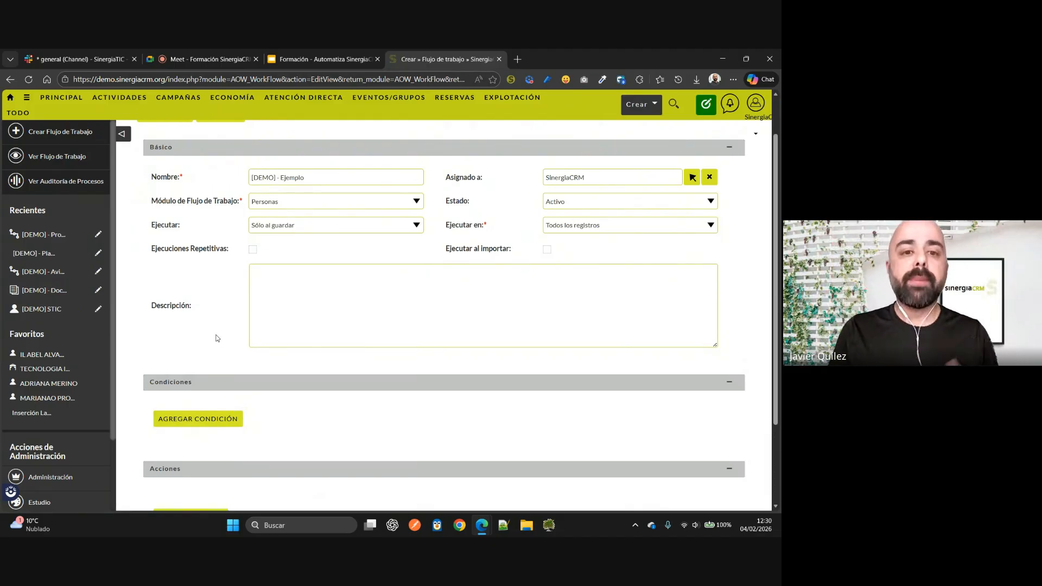
left_click(318, 177)
left_click_drag(307, 176, 248, 179)
key("ctrl+c")
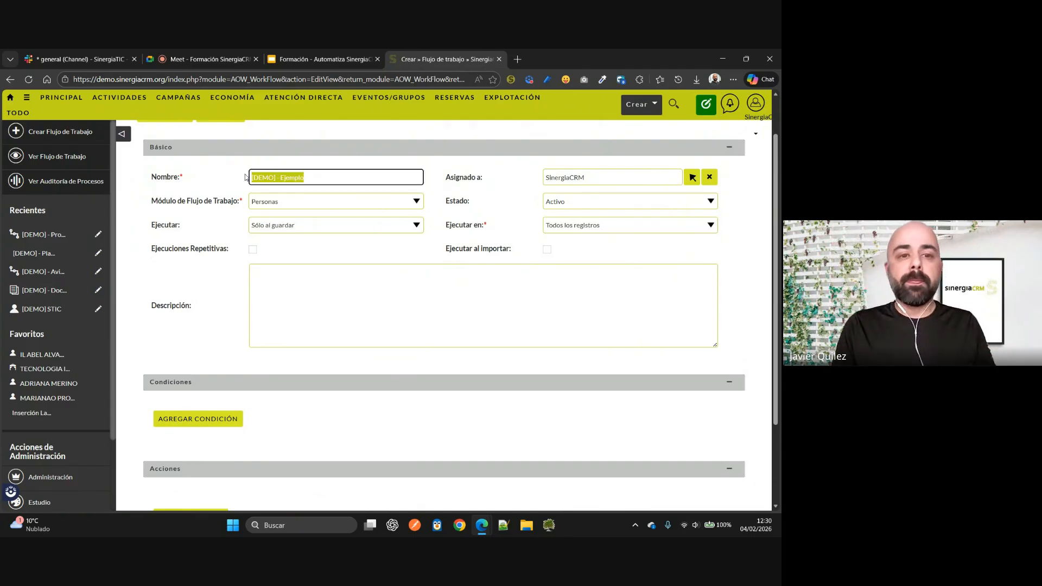
left_click(281, 300)
key("ctrl+v")
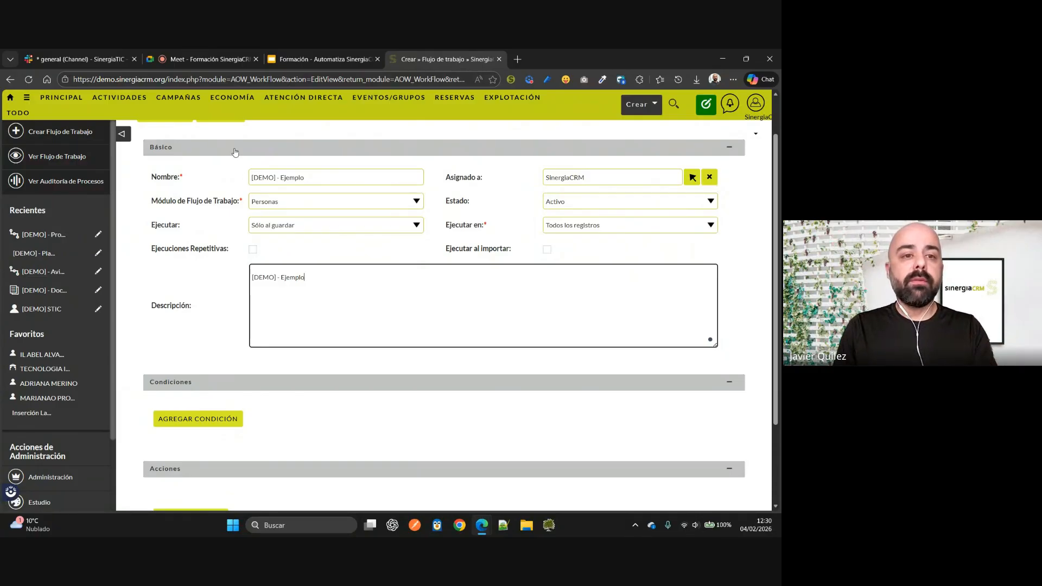
left_click(235, 152)
left_click(195, 193)
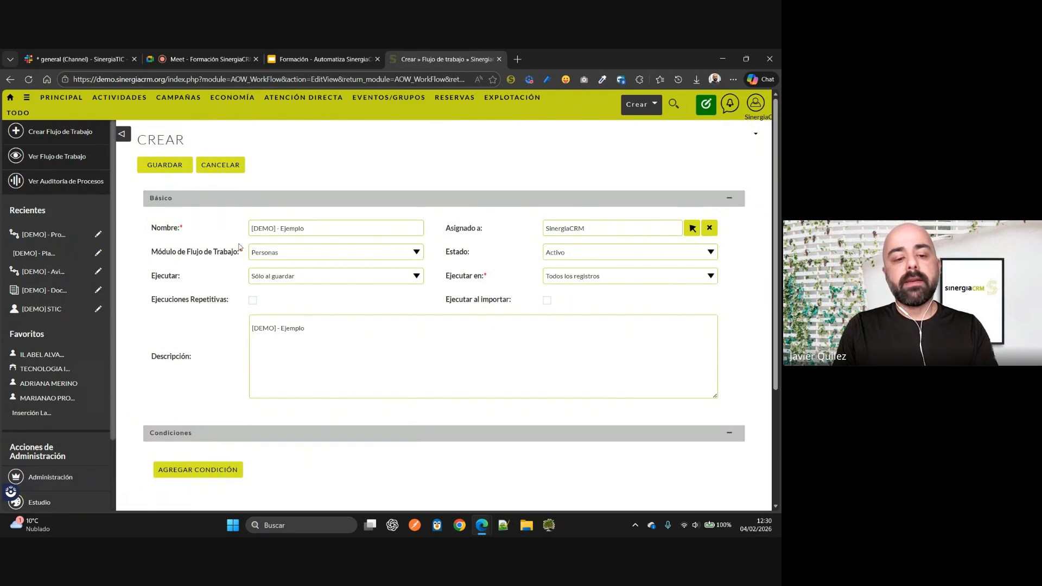
scroll(214, 338, "down", 3)
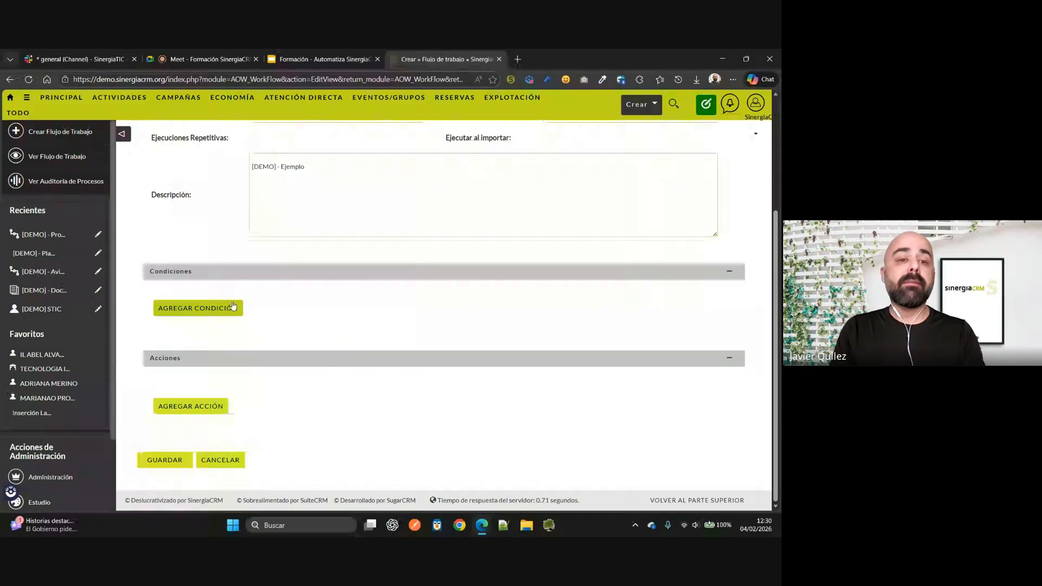
scroll(237, 359, "up", 2)
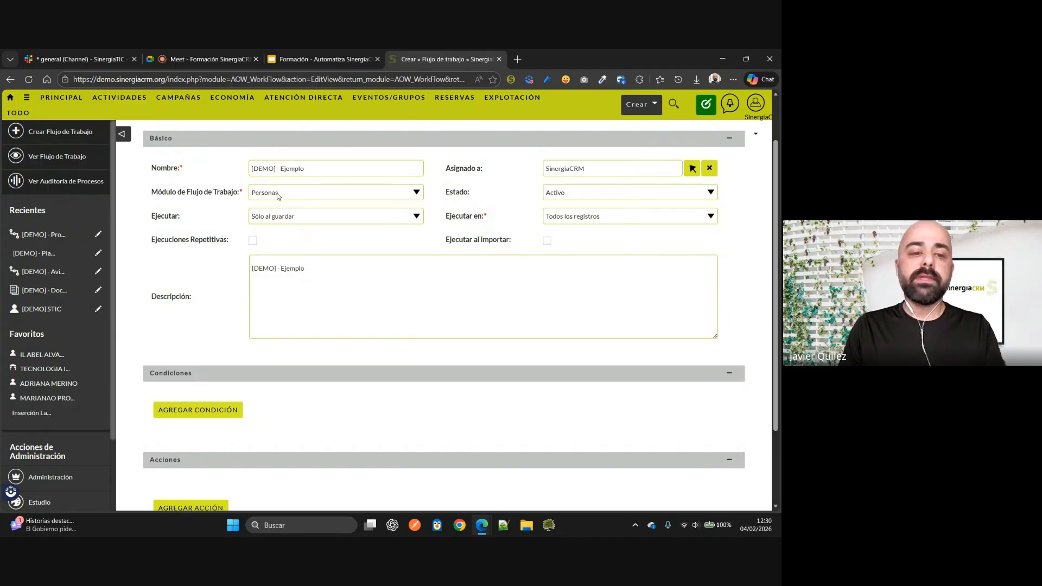
- Add a condition on the Personas module requiring the field Nombre to be "Igual a" the Valor "[DEMO]"
left_click(205, 412)
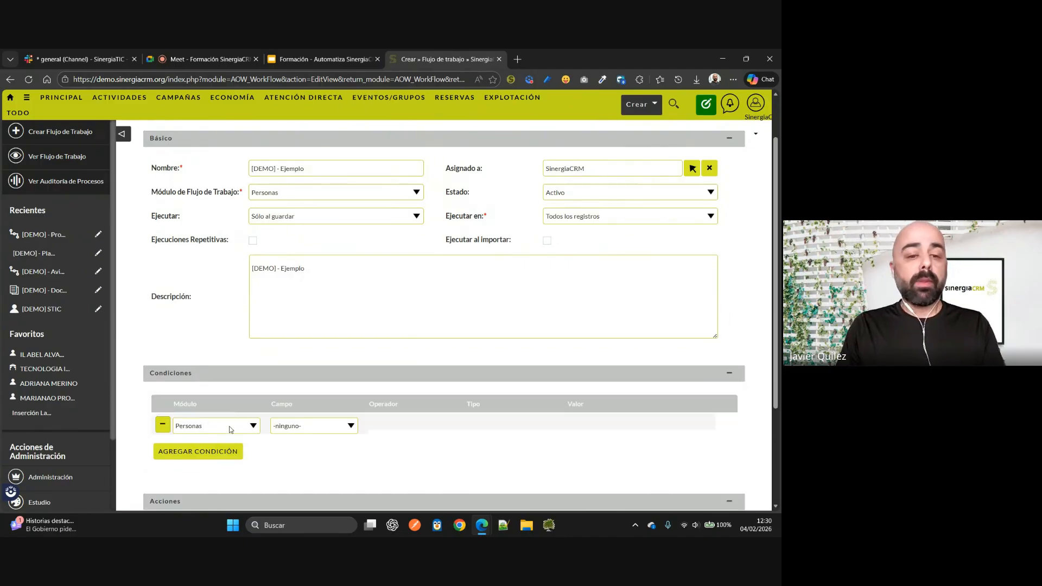
scroll(253, 403, "down", 2)
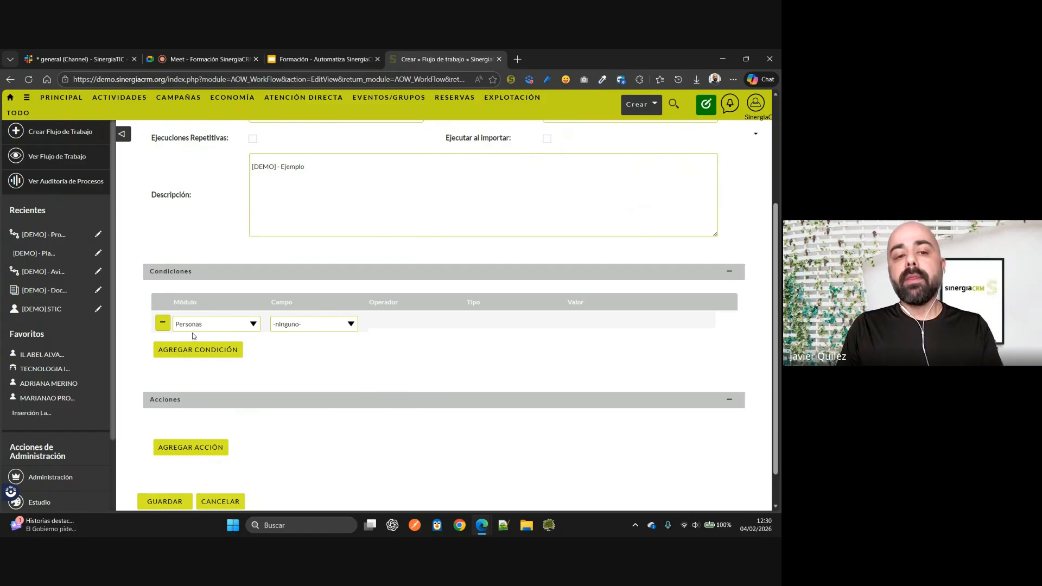
scroll(254, 266, "up", 3)
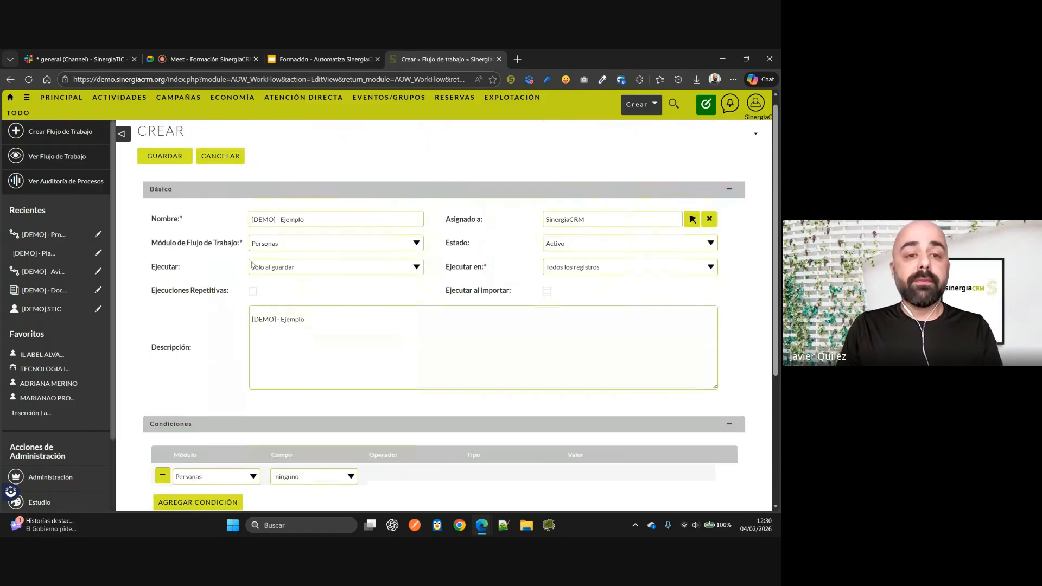
scroll(243, 340, "down", 2)
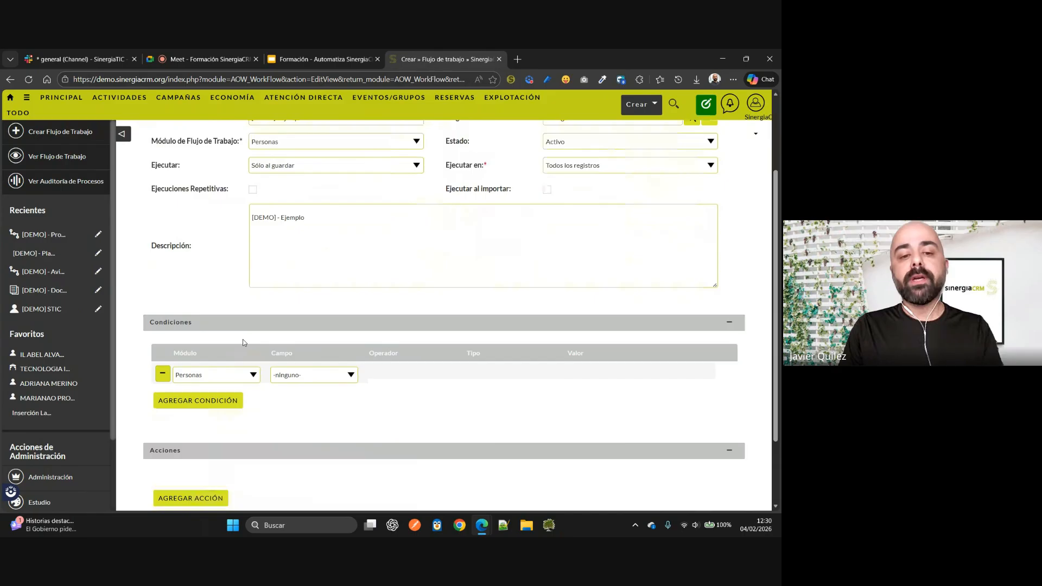
left_click(299, 379)
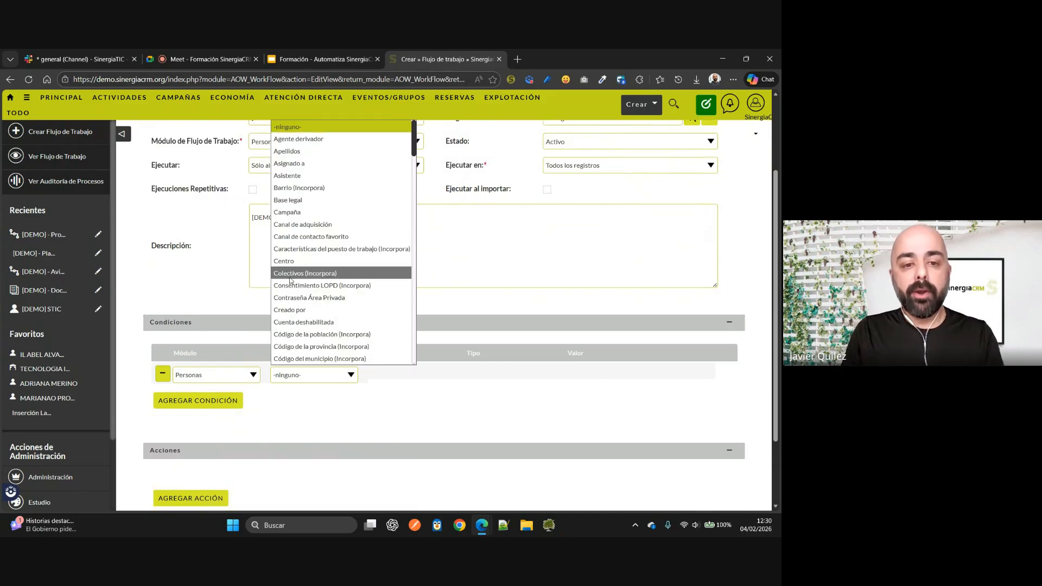
scroll(298, 293, "down", 5)
scroll(299, 295, "down", 10)
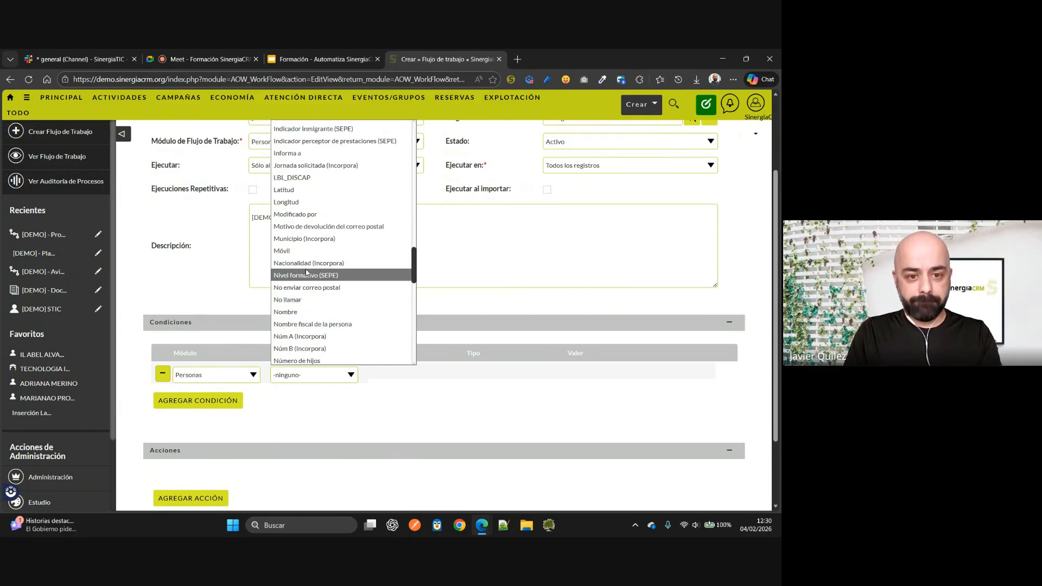
left_click(301, 311)
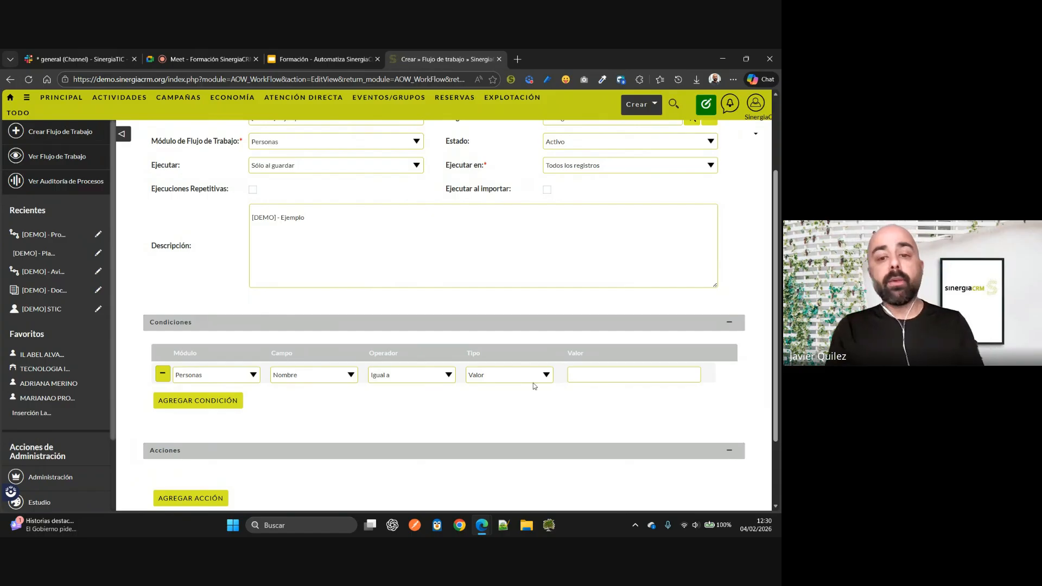
left_click(581, 375)
type("[")
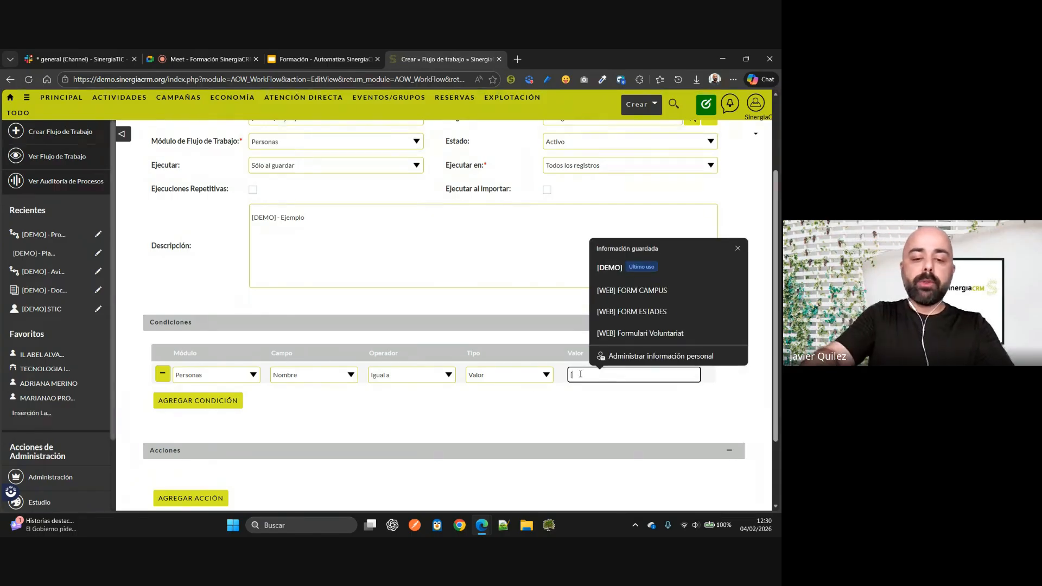
type("DEMO]")
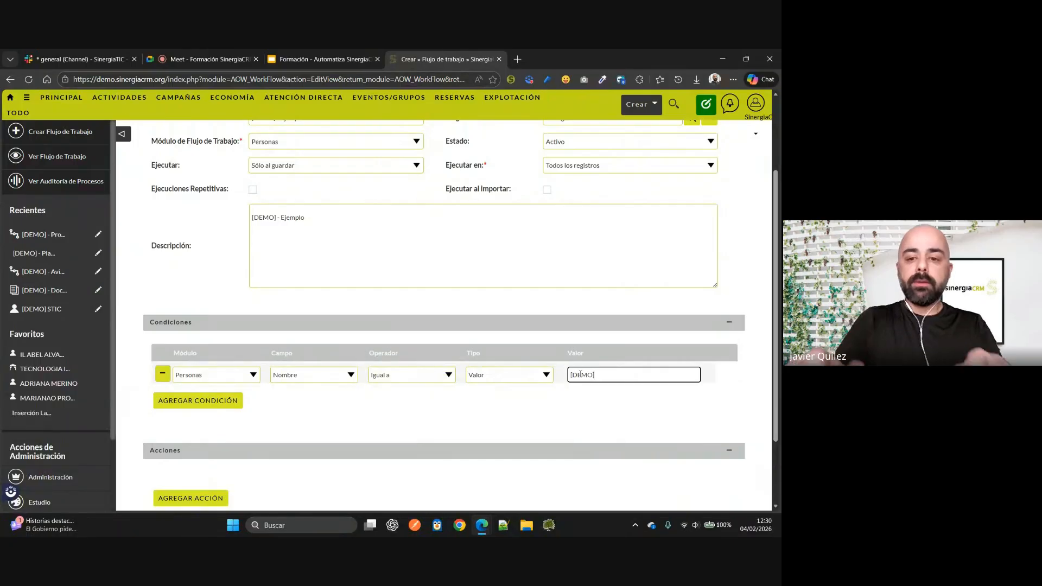
left_click(551, 392)
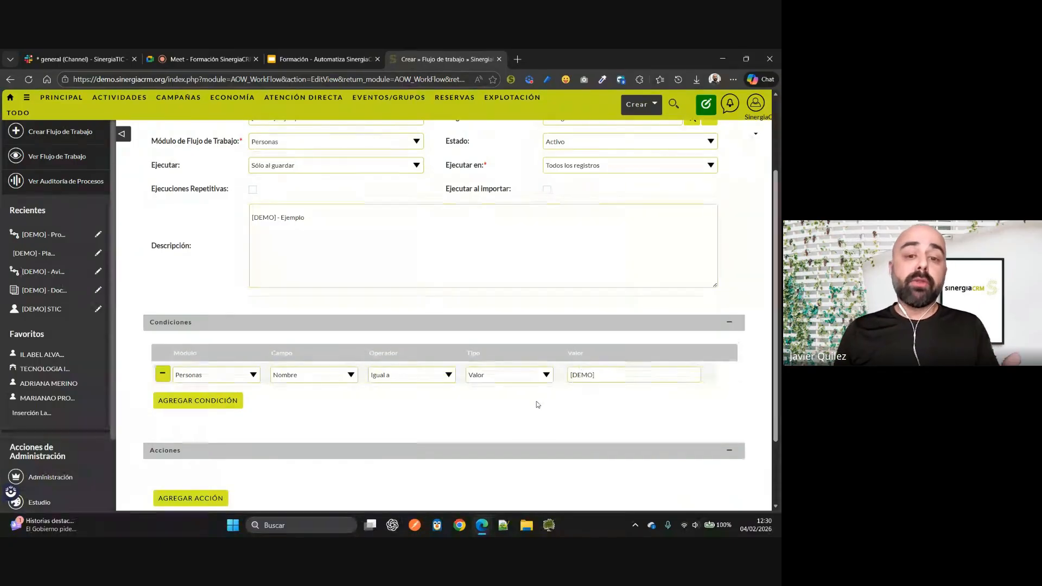
- Add three more empty conditions below the Nombre condition
left_click(212, 401)
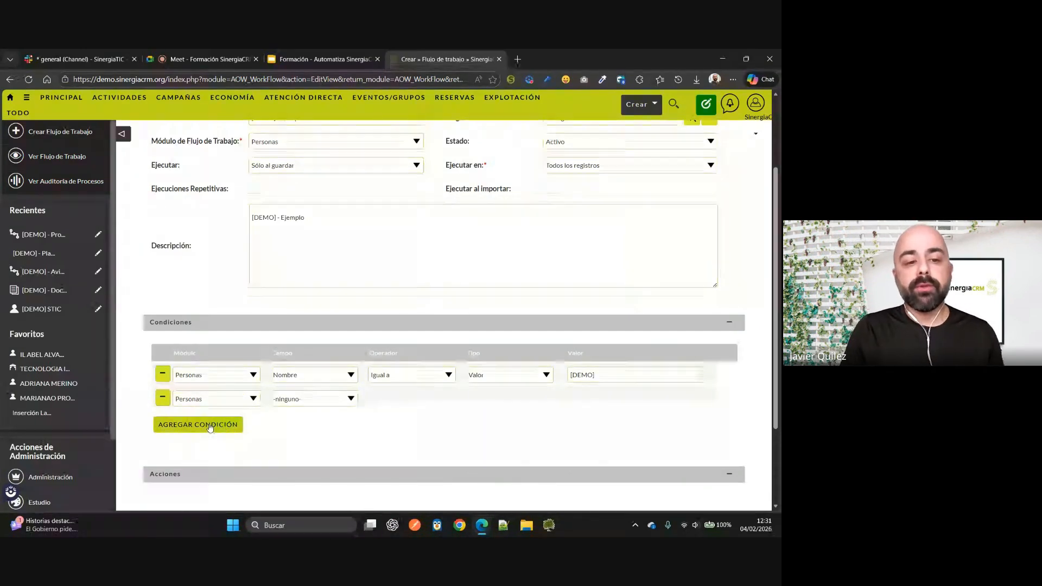
left_click(210, 425)
left_click(212, 453)
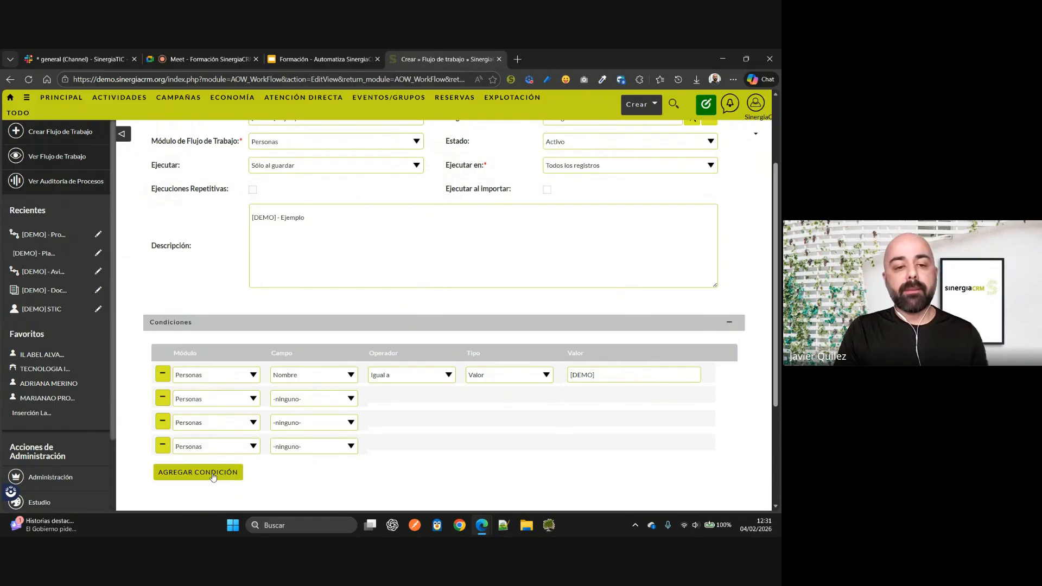
- Set the second condition's module to "Casos : Casos" and look through the fields available for it
left_click(225, 406)
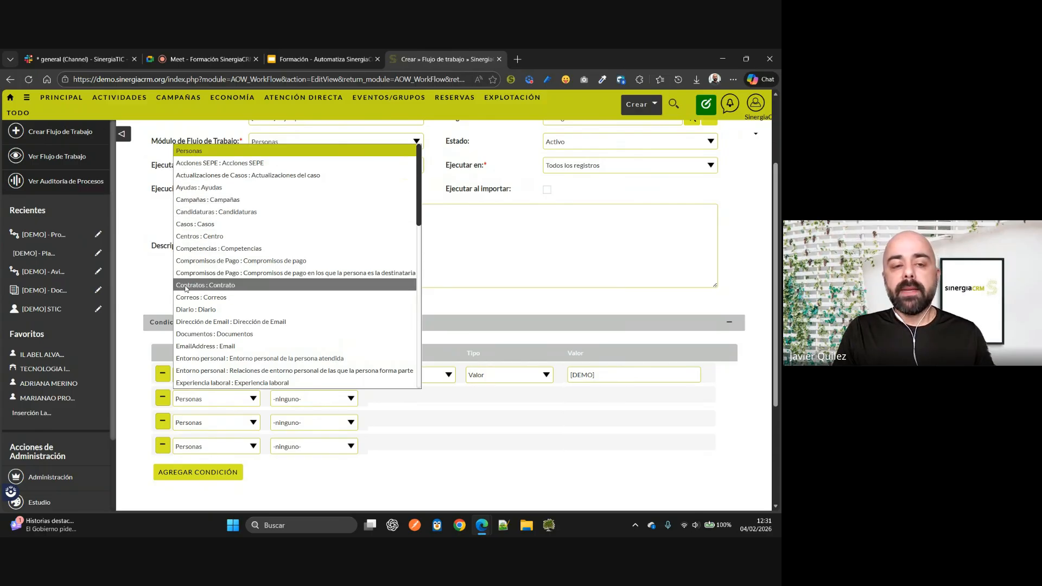
scroll(164, 341, "down", 3)
left_click(196, 247)
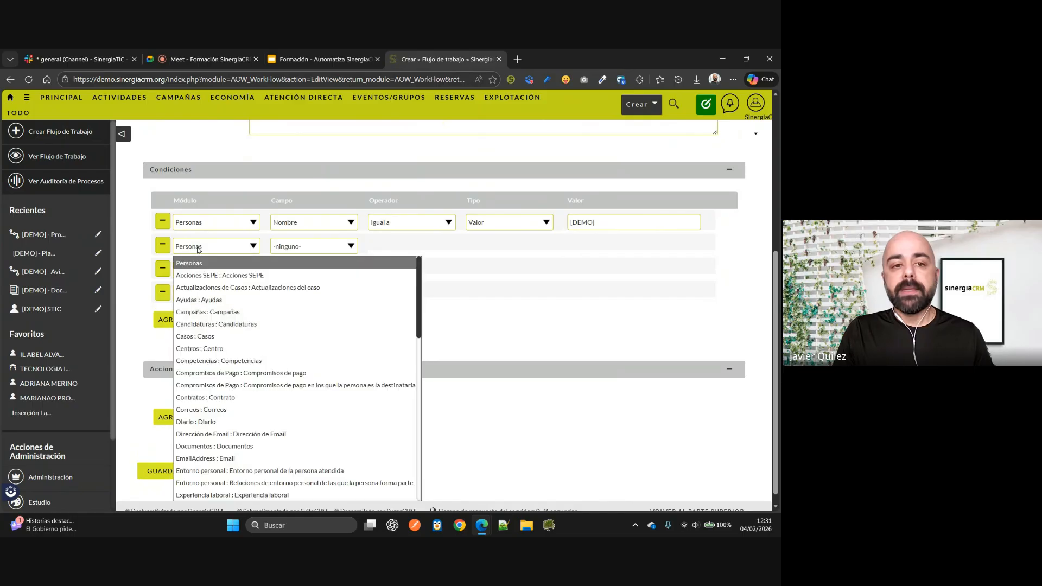
left_click(197, 246)
left_click(233, 250)
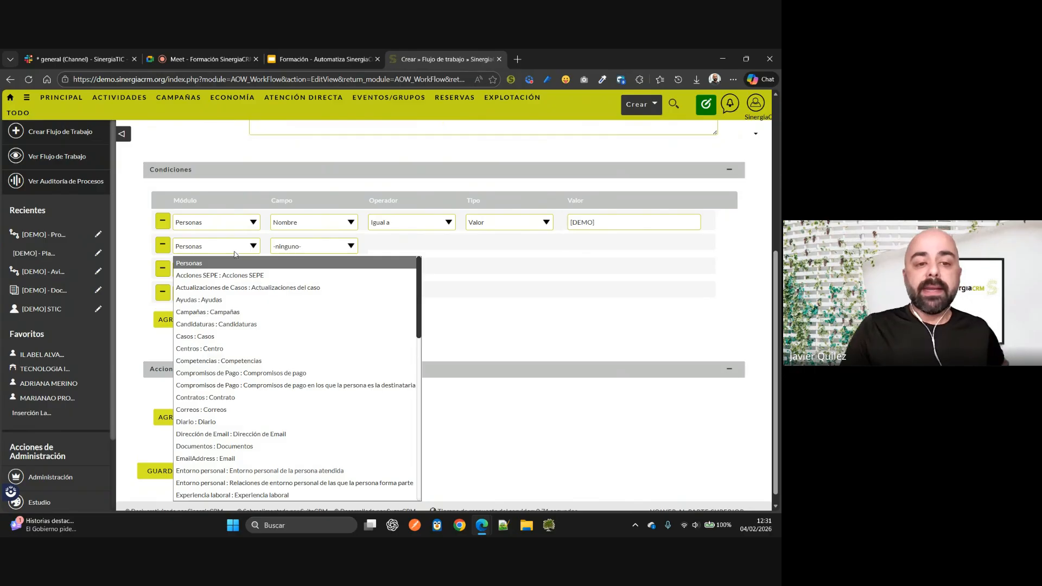
left_click(212, 337)
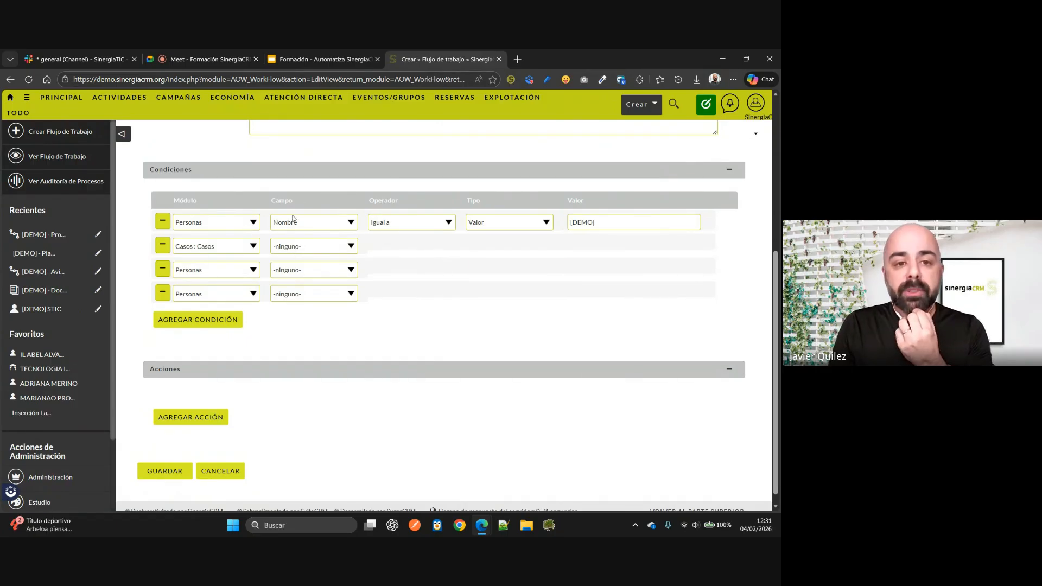
left_click(292, 247)
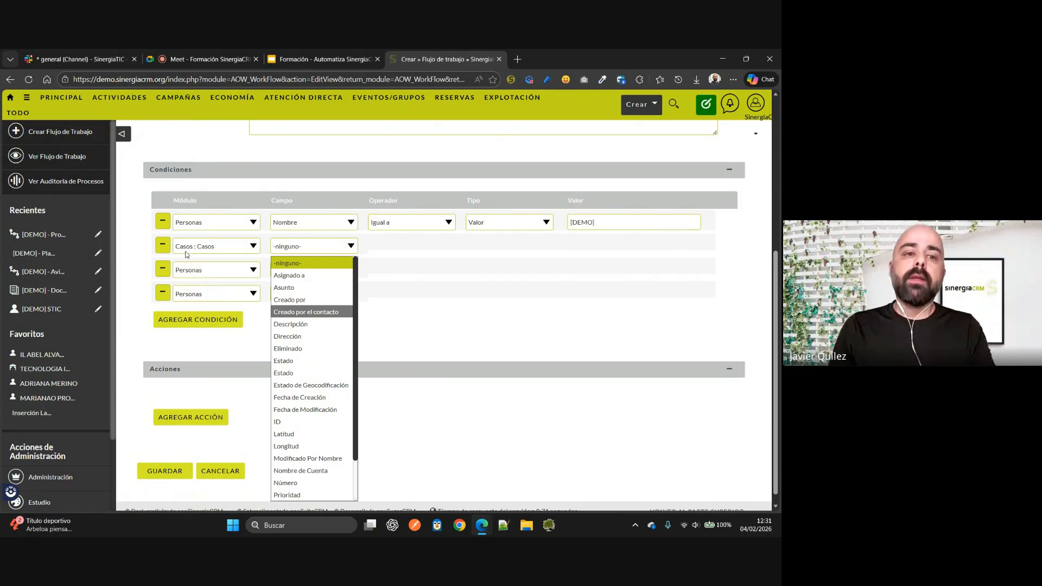
left_click(138, 252)
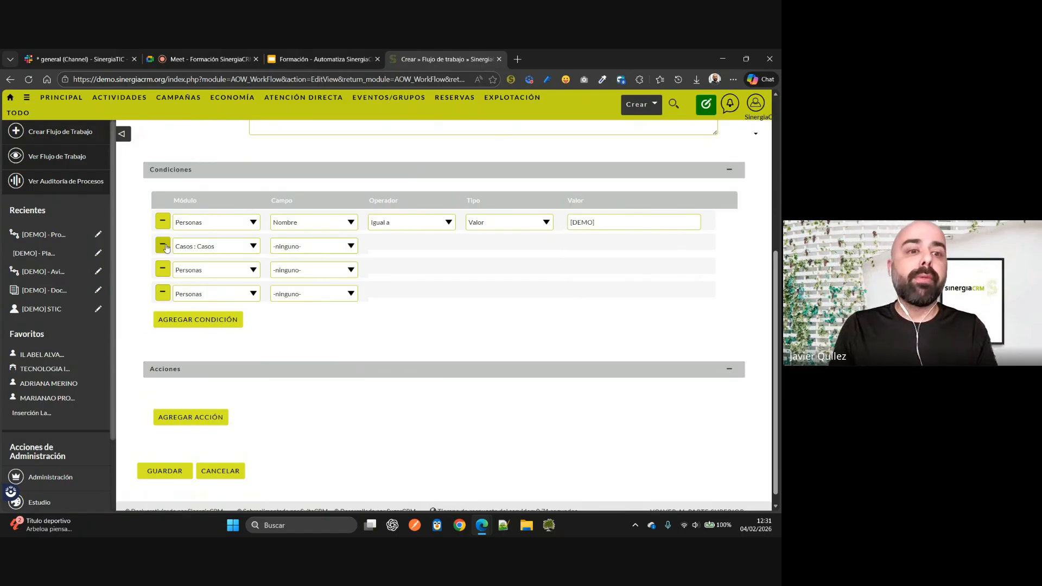
- Delete the three extra conditions, leaving only the Nombre condition
left_click(164, 247)
left_click(163, 258)
left_click(163, 281)
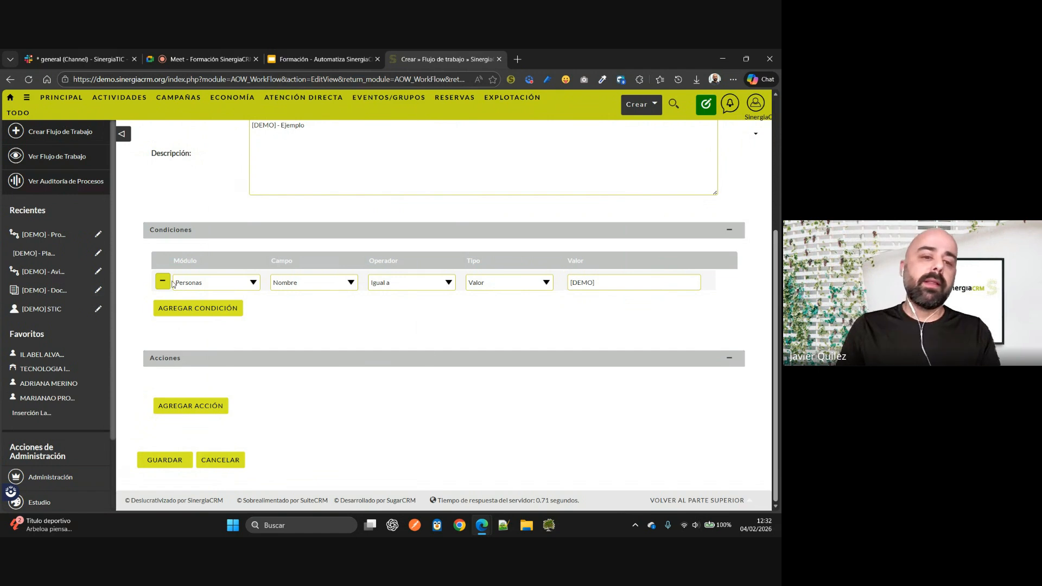
- Add four empty actions to the workflow
left_click(198, 410)
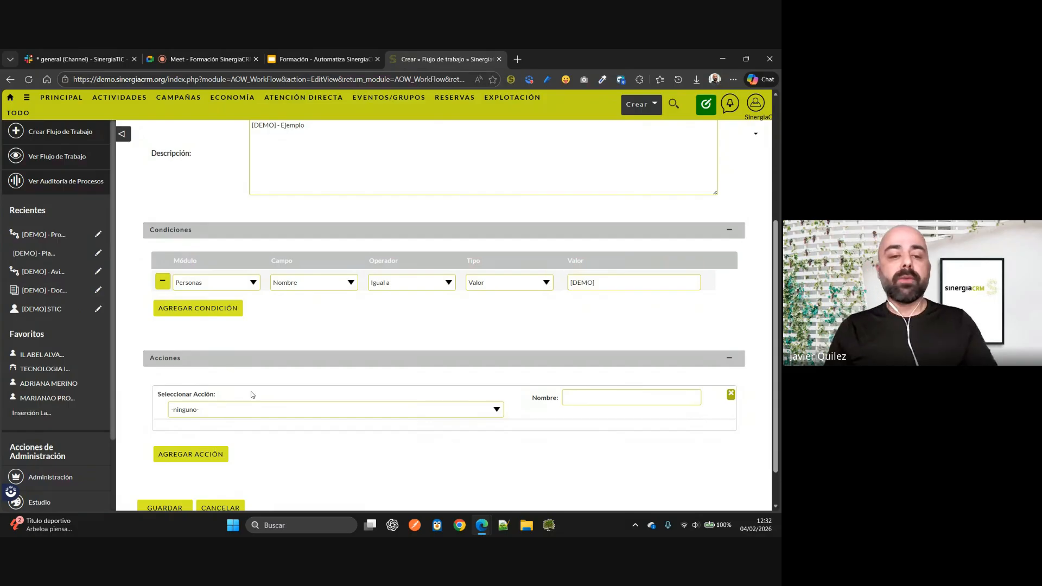
scroll(253, 391, "down", 2)
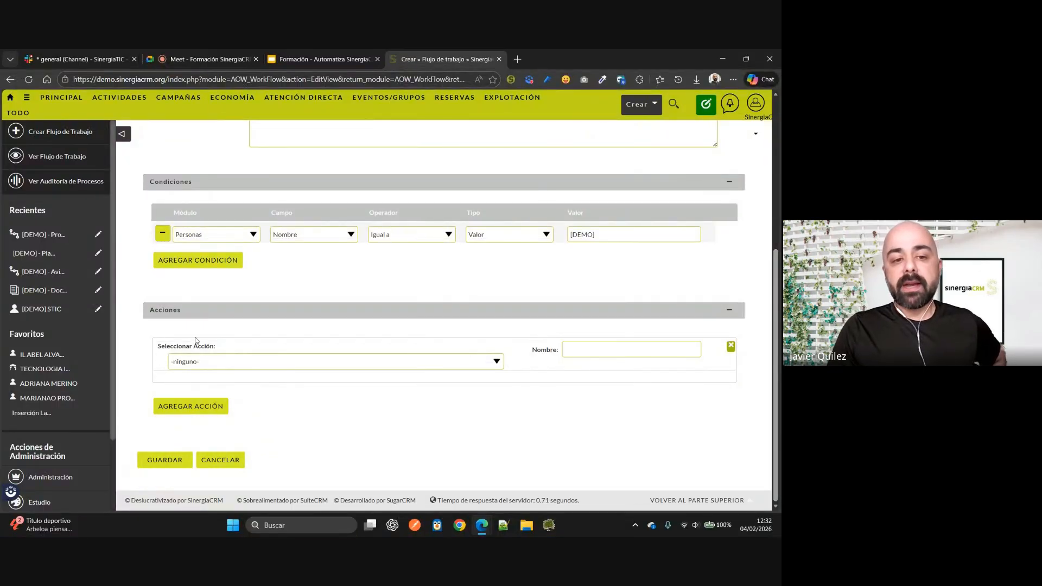
left_click(202, 409)
scroll(294, 433, "down", 1)
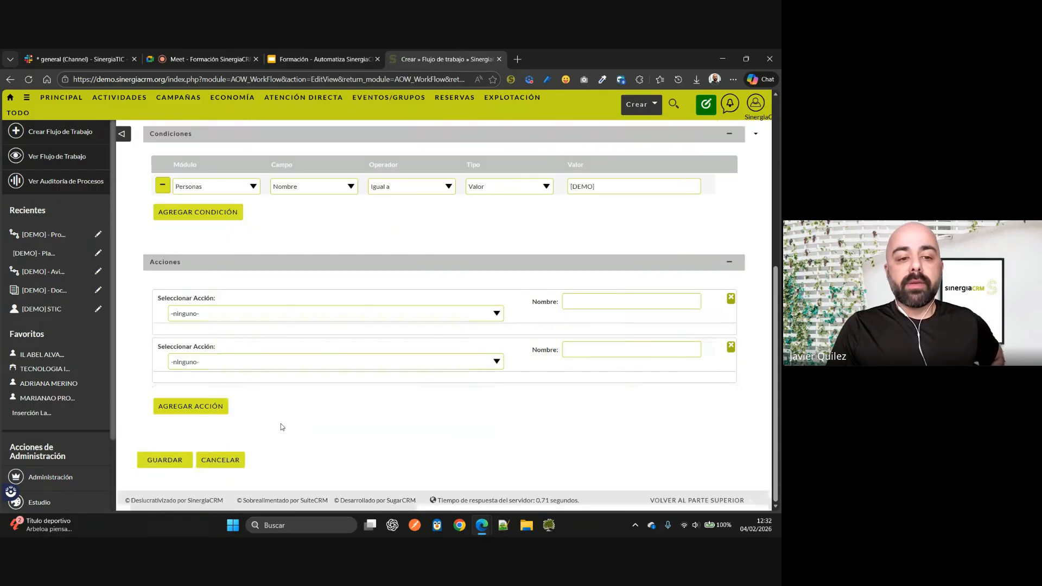
left_click(206, 412)
left_click(210, 458)
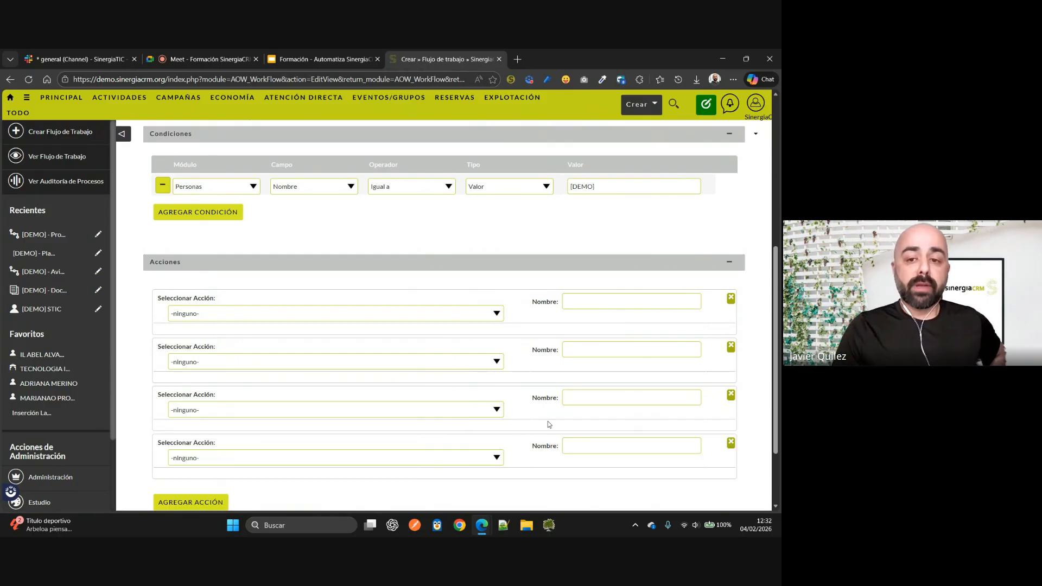
- Remove the last three empty actions, keeping only the first one
left_click(731, 442)
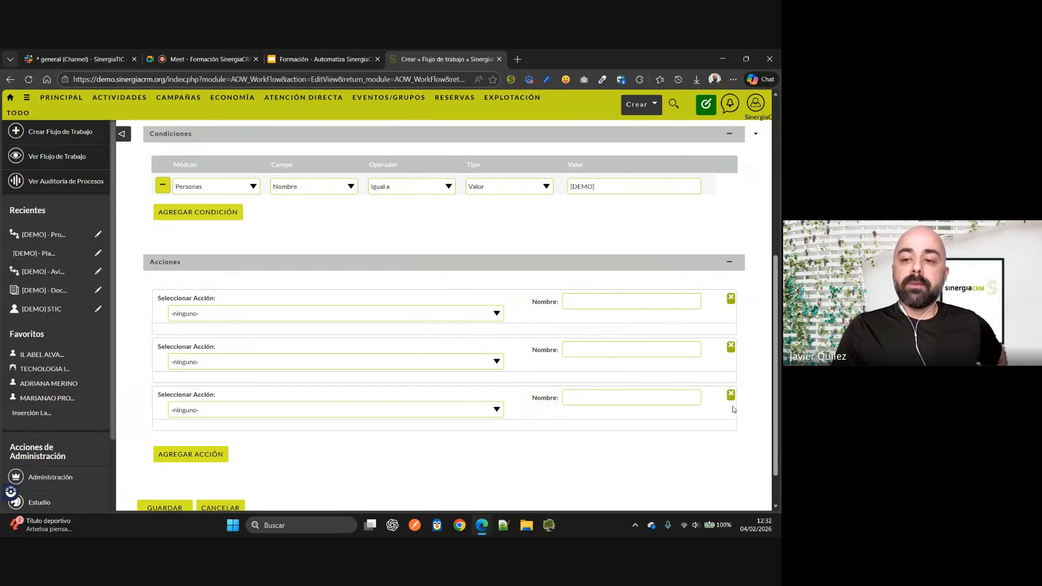
left_click(731, 395)
left_click(731, 346)
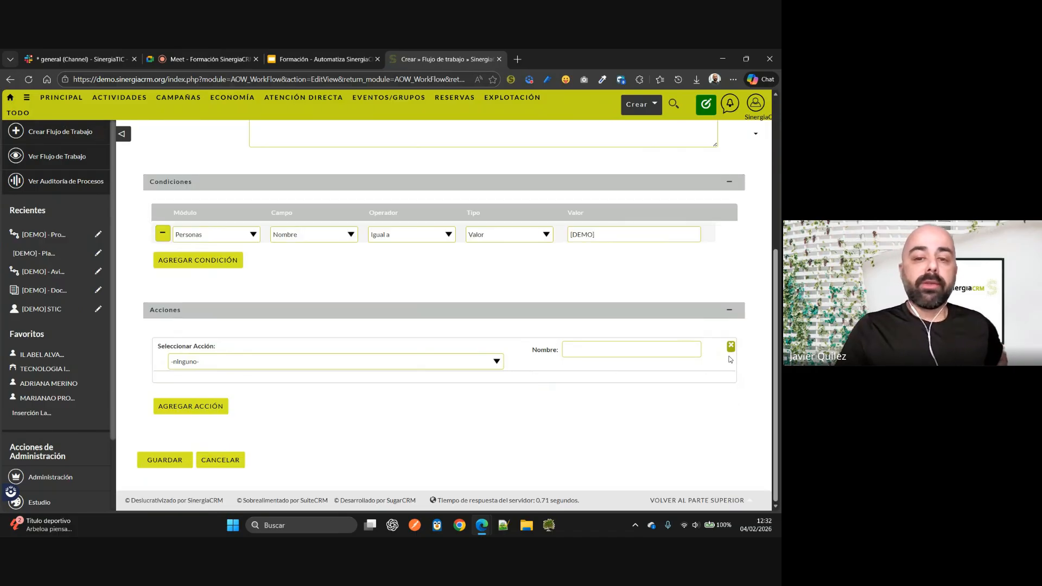
- Set the remaining action to "Modificar registro" and review its Tipo de Registro options, leaving Personas selected
left_click(227, 361)
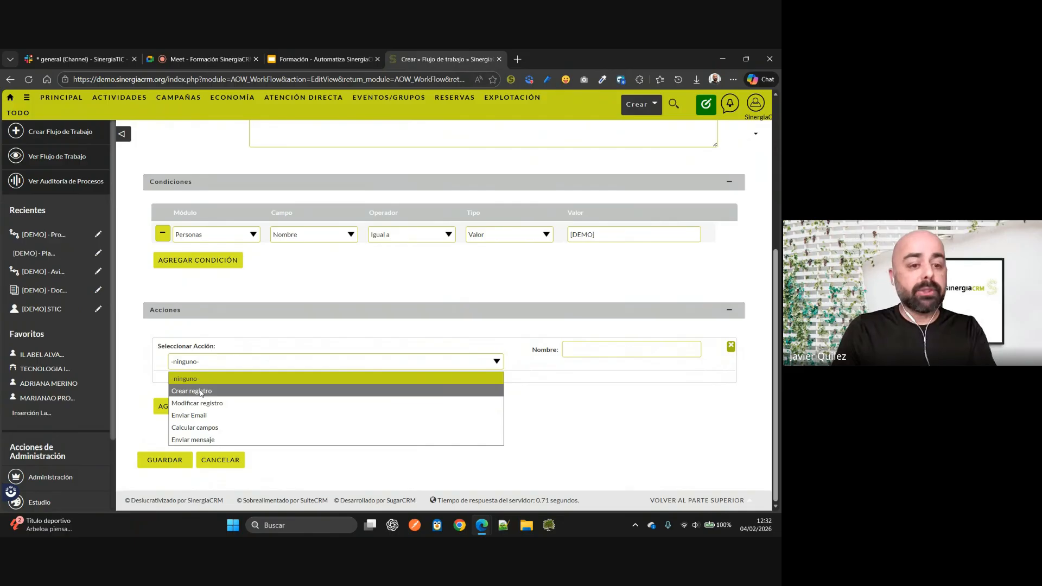
left_click(201, 404)
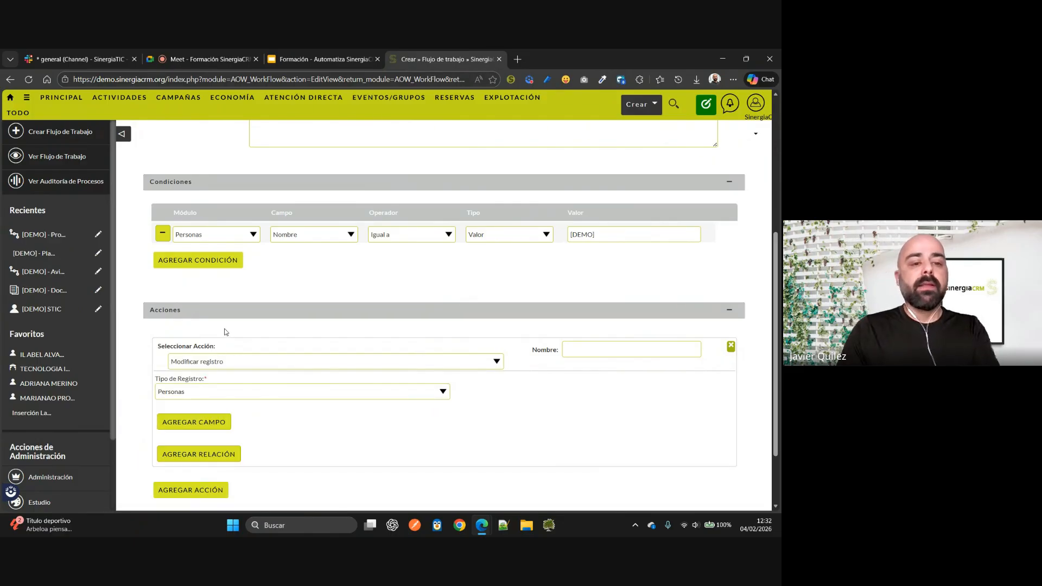
scroll(232, 340, "up", 3)
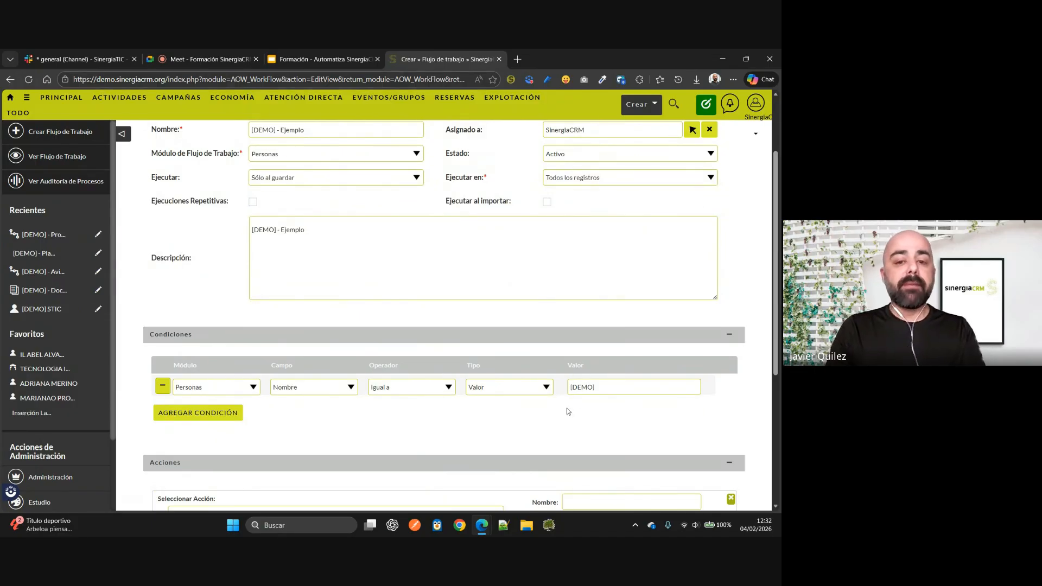
scroll(488, 413, "down", 3)
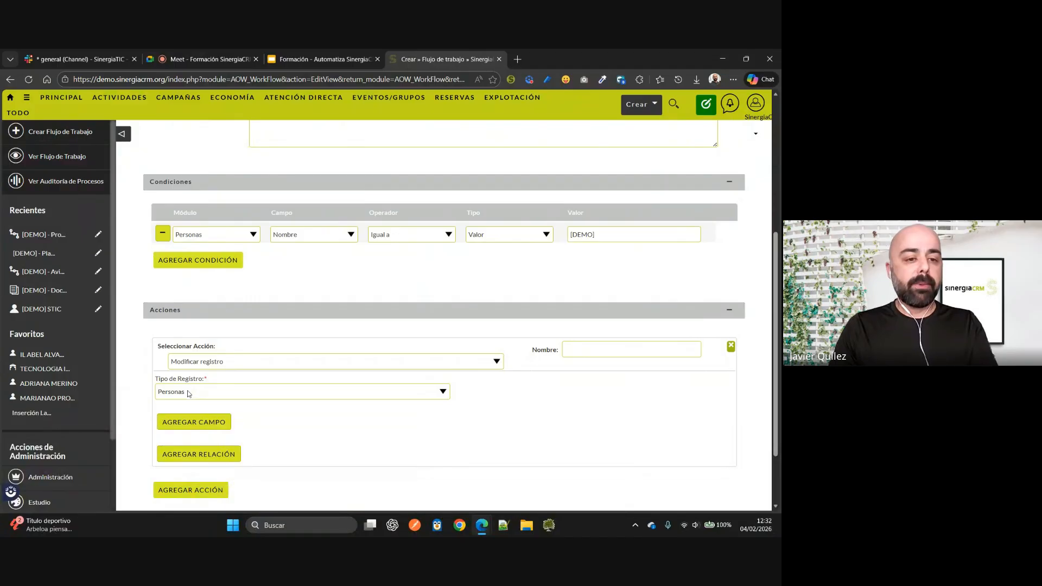
left_click_drag(169, 382, 199, 389)
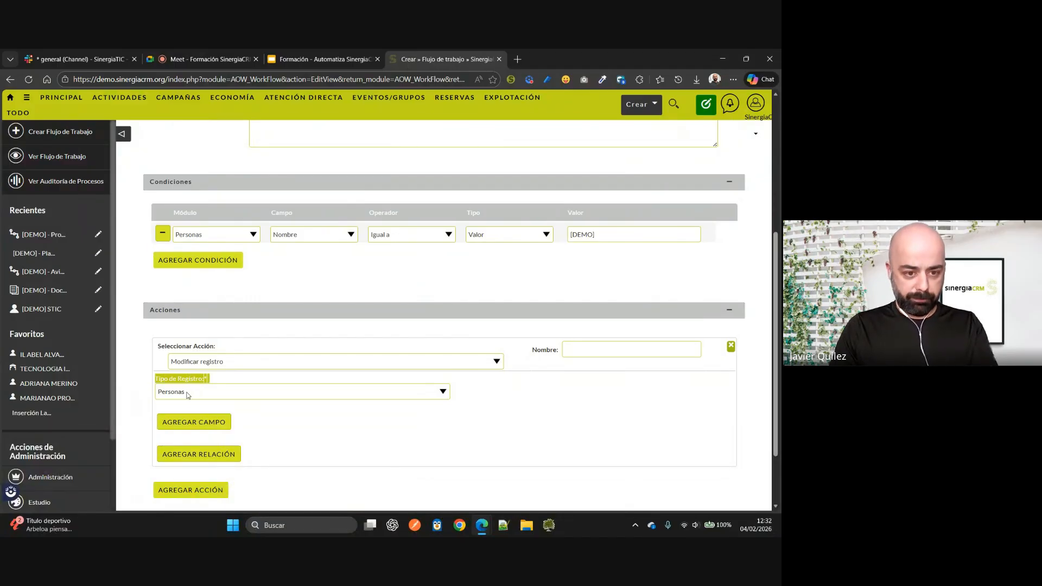
left_click(246, 408)
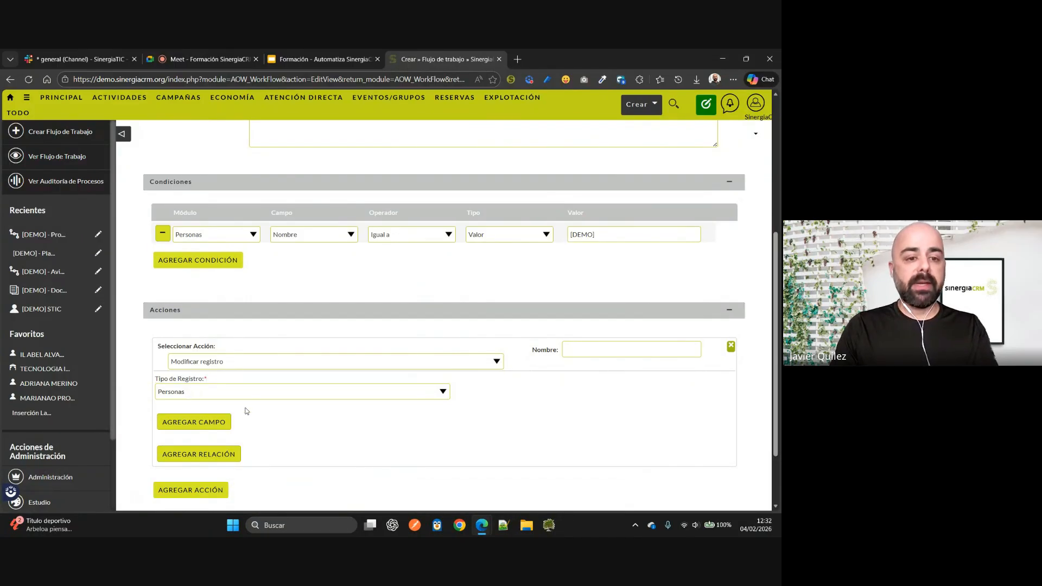
left_click(198, 393)
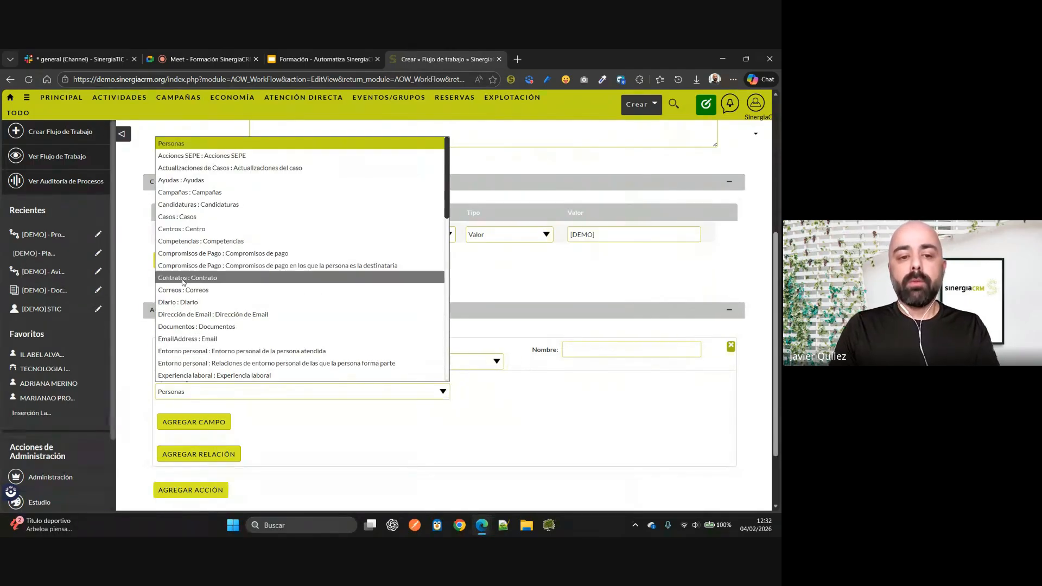
left_click(259, 413)
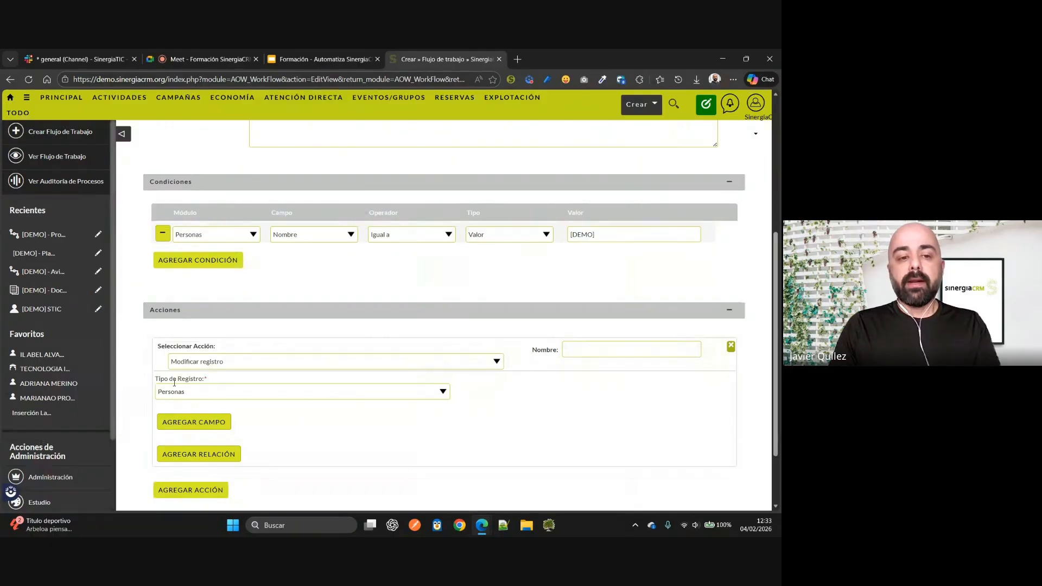
- Add a field to the "Modificar registro" action and choose Descripción as the field to modify
left_click(194, 422)
left_click(209, 415)
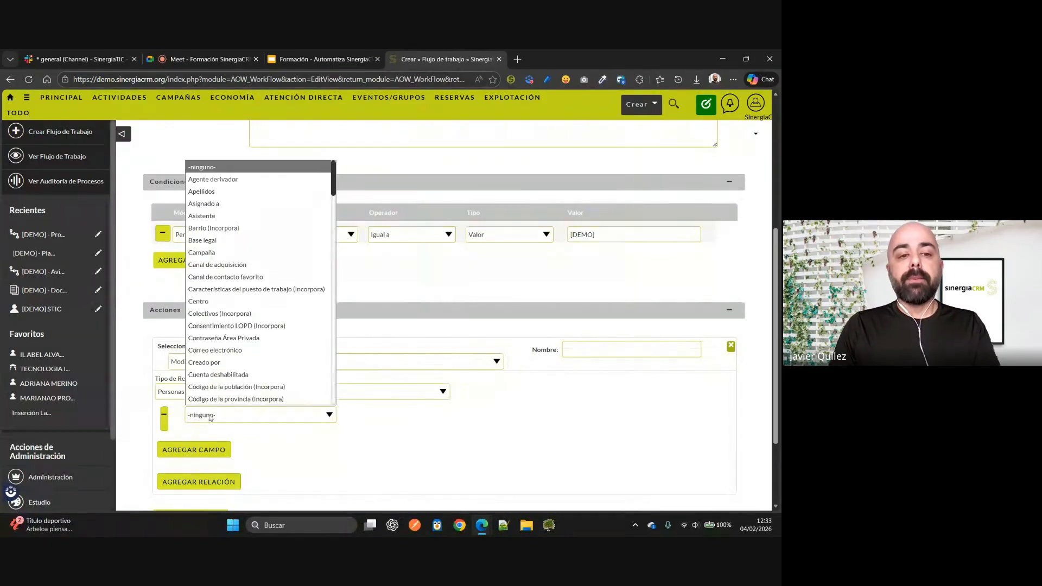
scroll(230, 321, "down", 6)
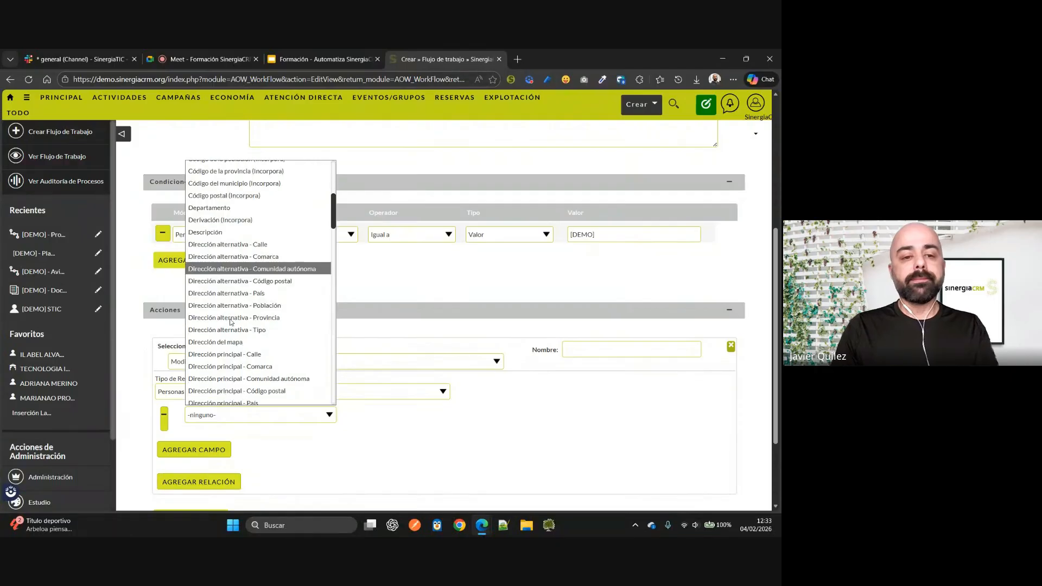
scroll(231, 321, "down", 4)
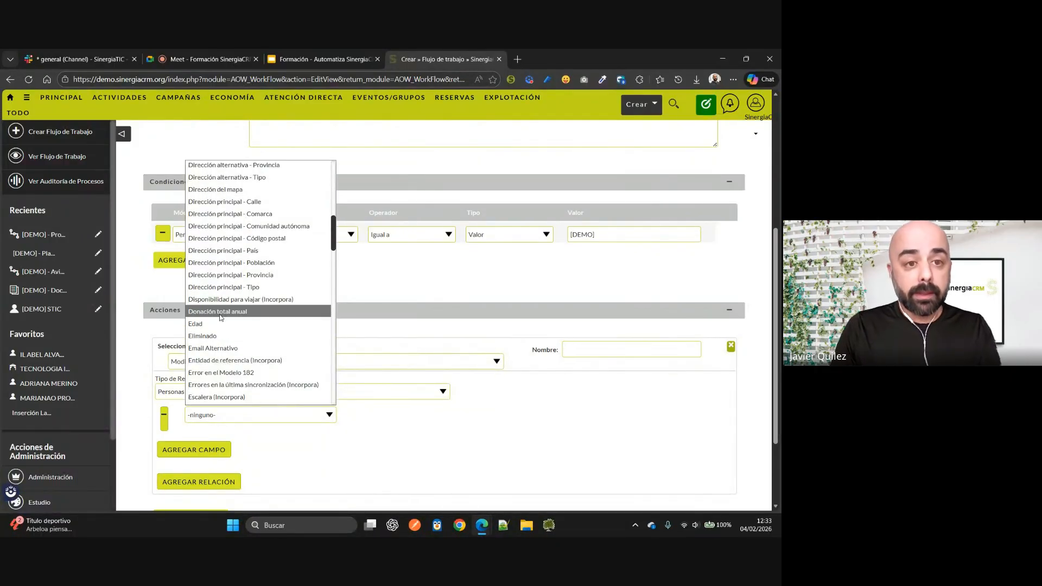
scroll(222, 326, "up", 5)
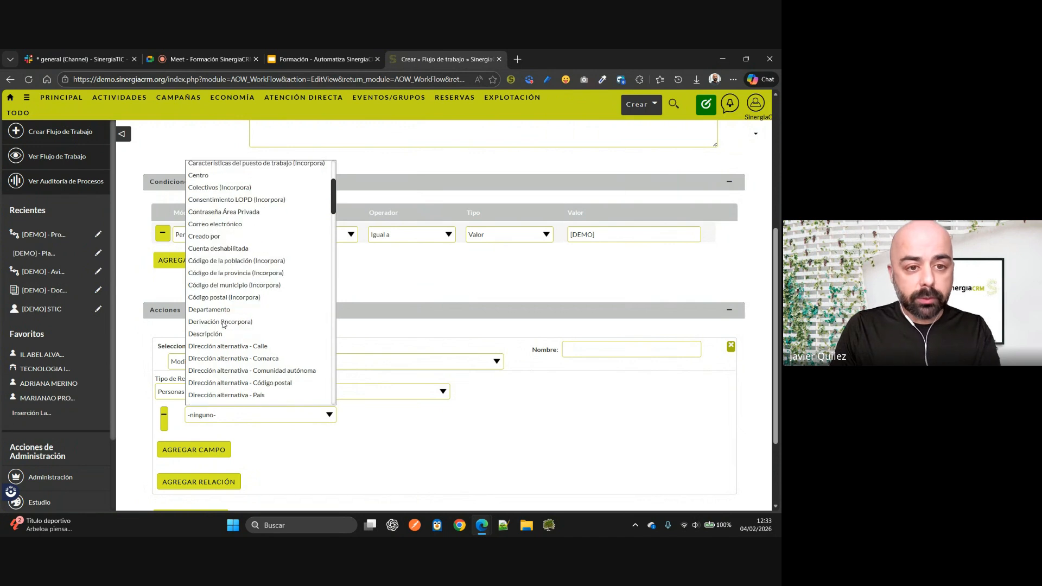
left_click(222, 335)
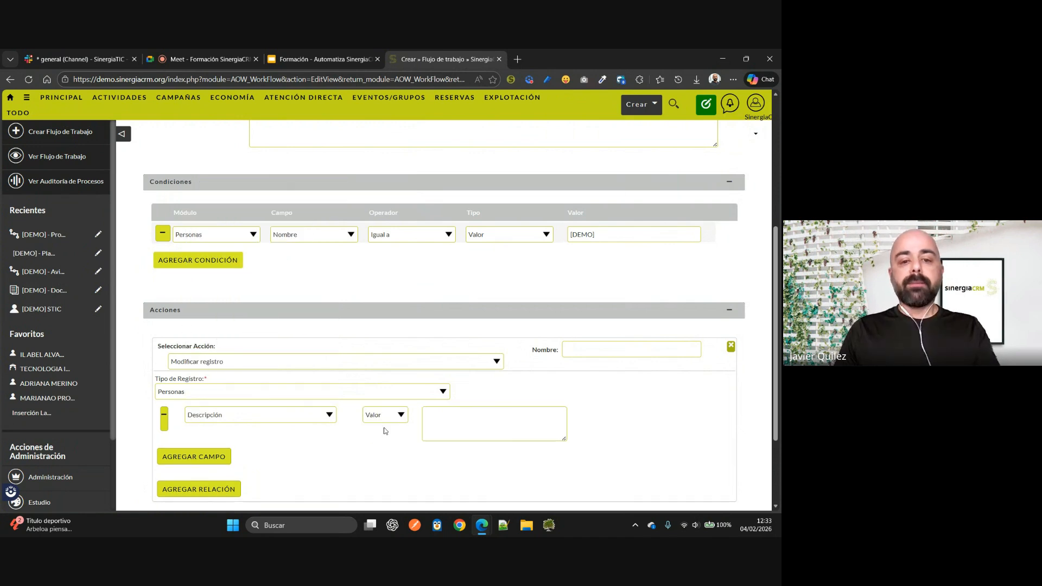
- Set the value of the action's Descripción field to "Ejemplo DEMO"
left_click(444, 420)
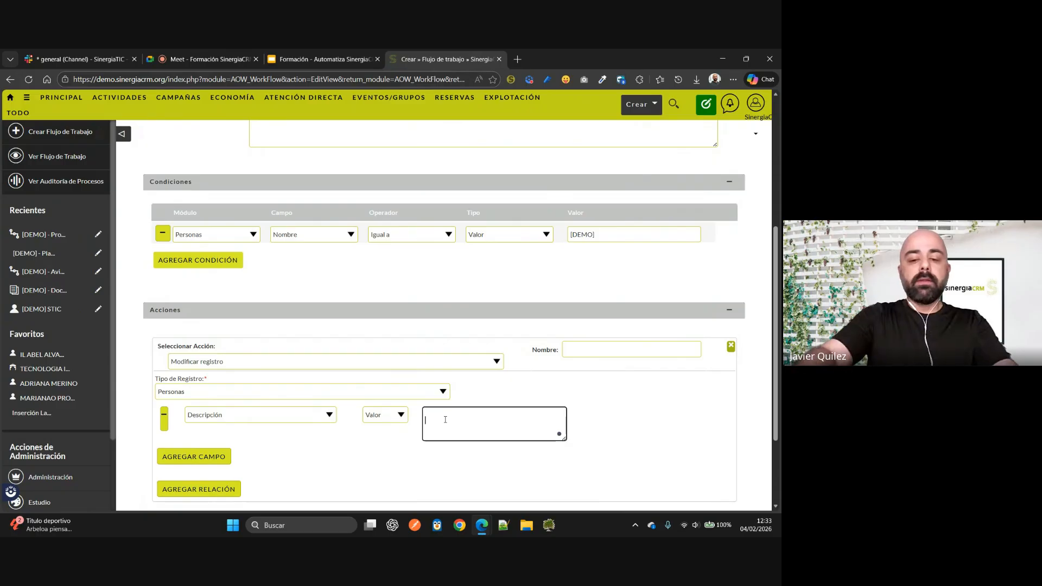
type("Ejemplo D")
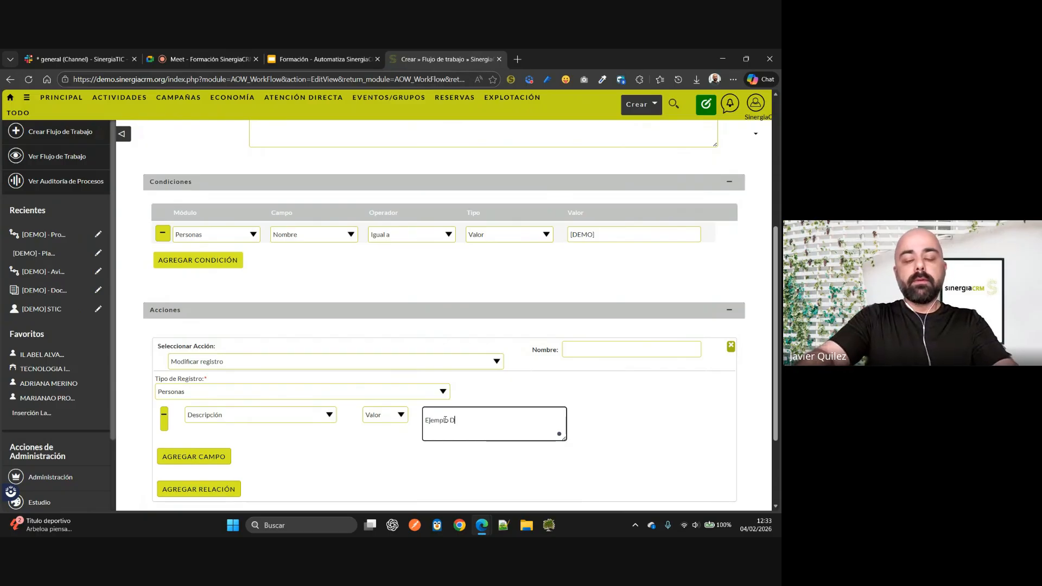
type("EMO")
left_click(384, 456)
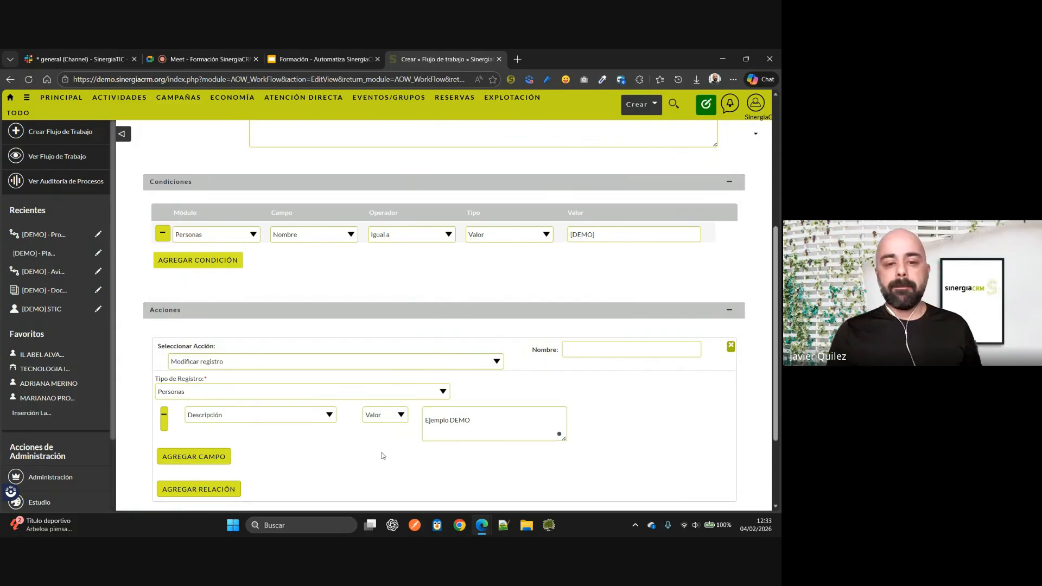
- Add a second action to examine the available action types, and delete it without choosing one
scroll(372, 449, "down", 2)
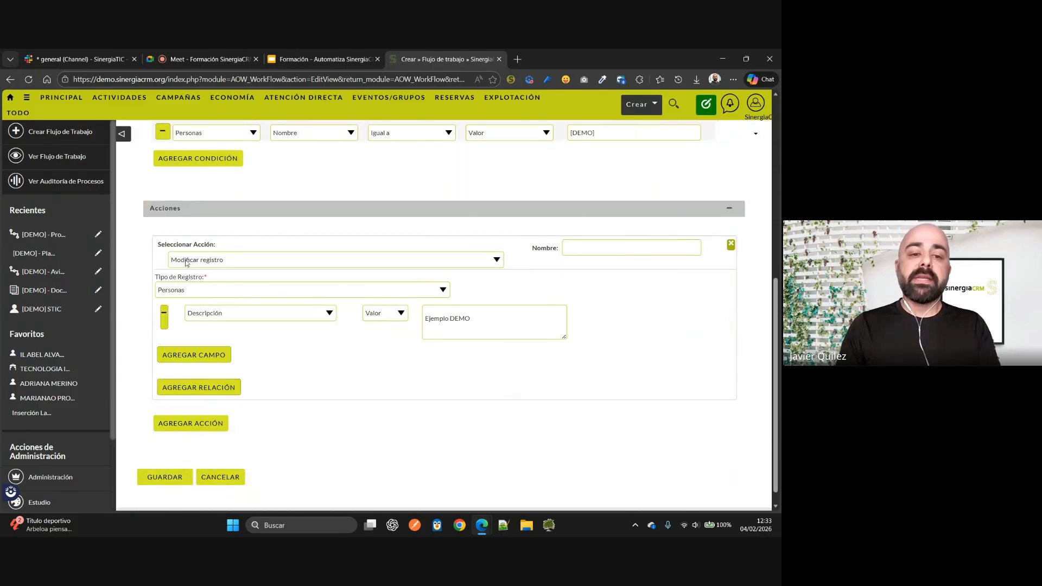
left_click(204, 428)
scroll(275, 408, "down", 1)
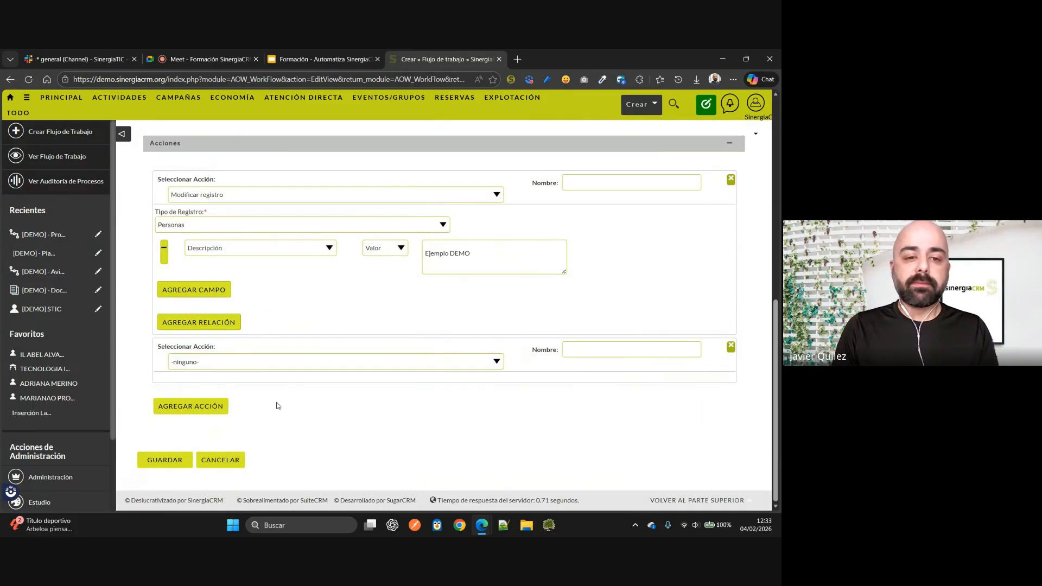
left_click(237, 363)
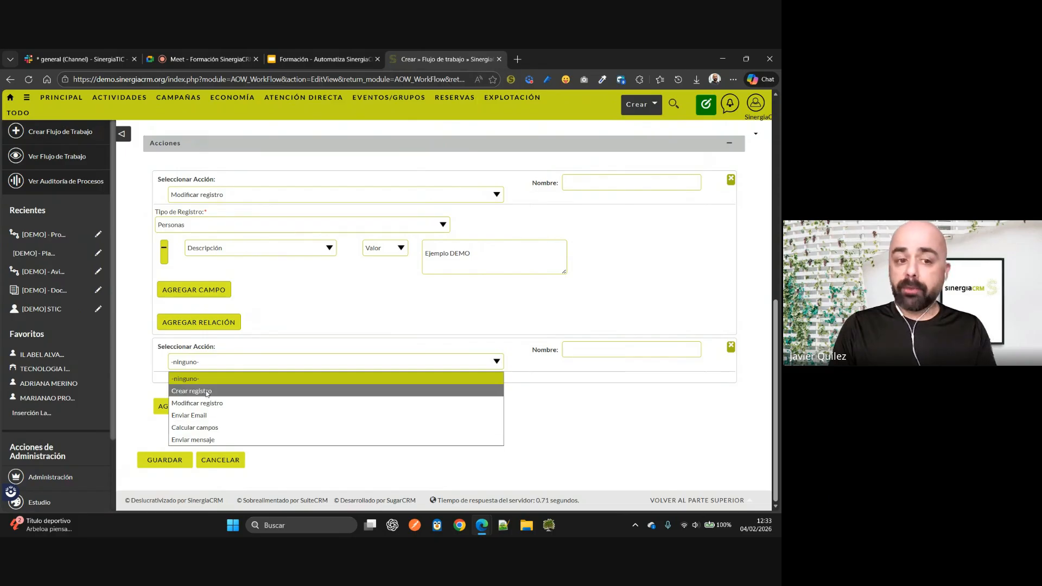
left_click(142, 368)
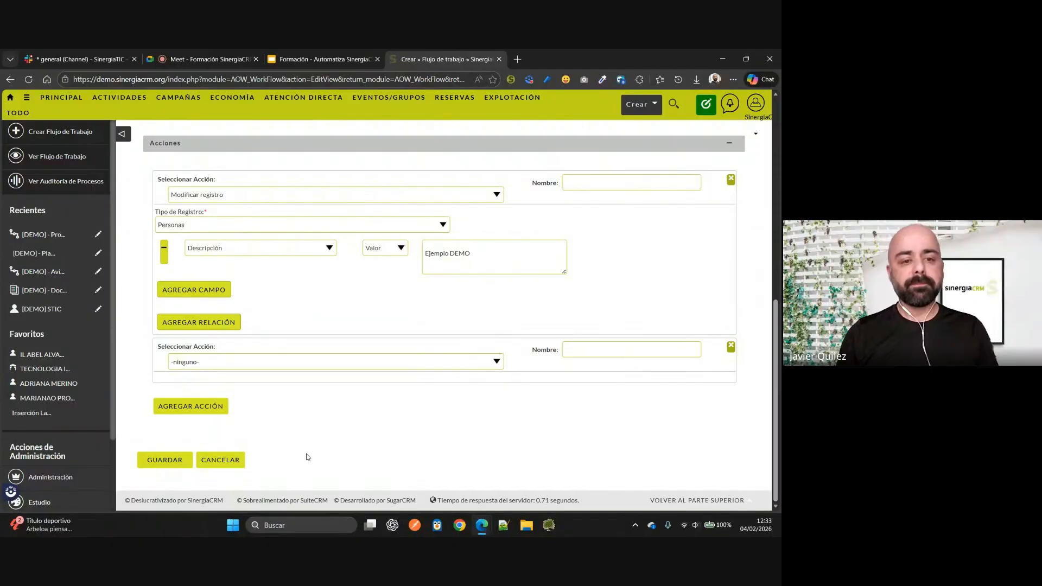
left_click(731, 346)
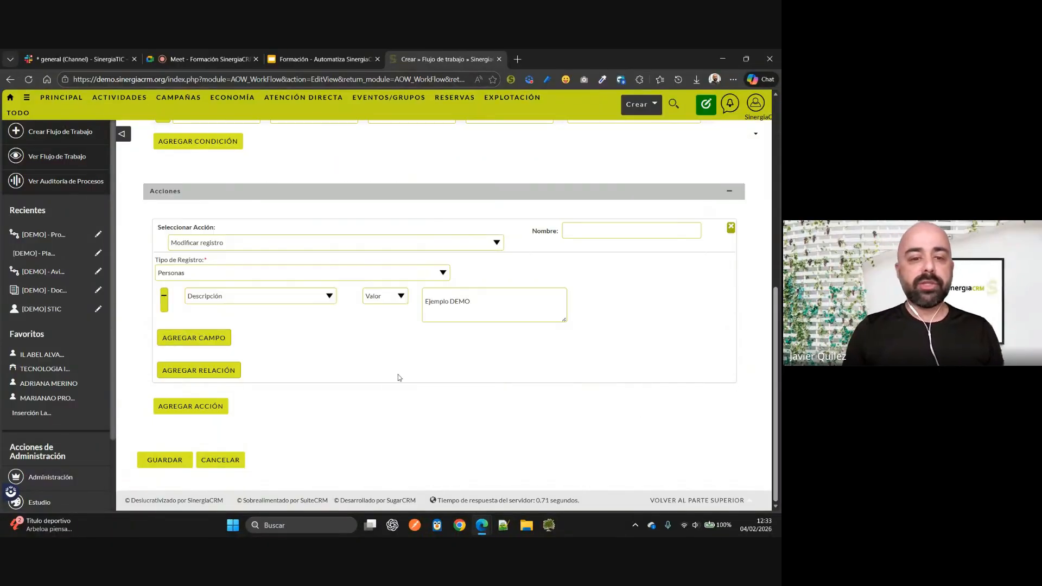
- Review the workflow form from its beginning and collapse the Básico, Condiciones and Acciones sections
scroll(308, 399, "up", 10)
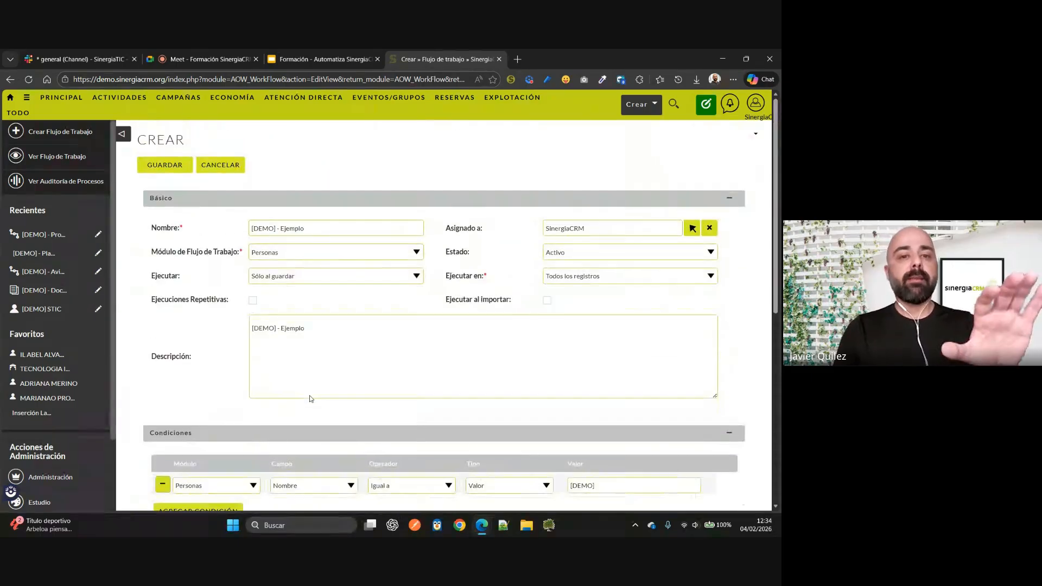
scroll(309, 395, "down", 4)
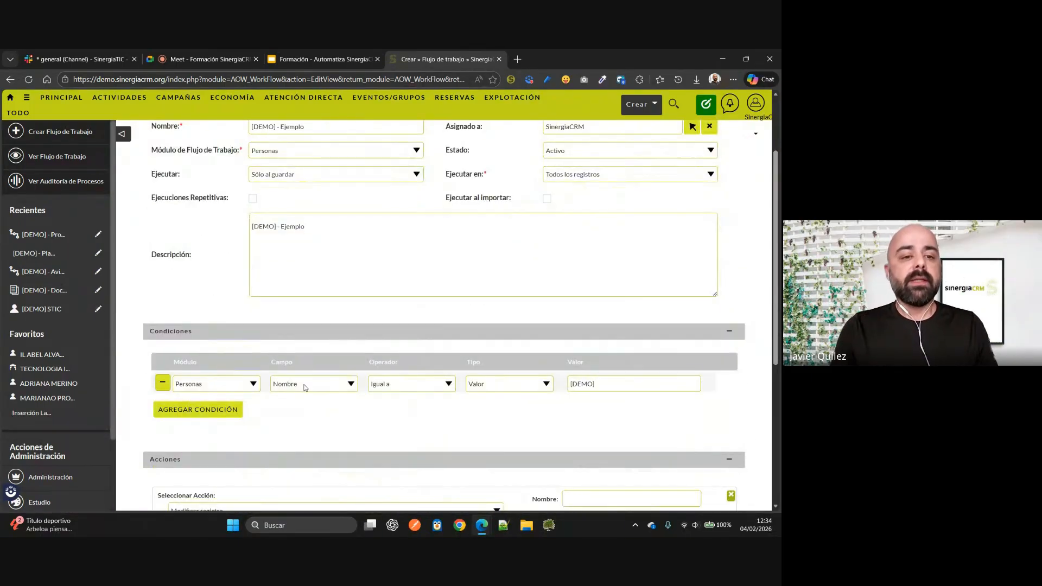
scroll(309, 395, "up", 4)
left_click(187, 201)
left_click(181, 220)
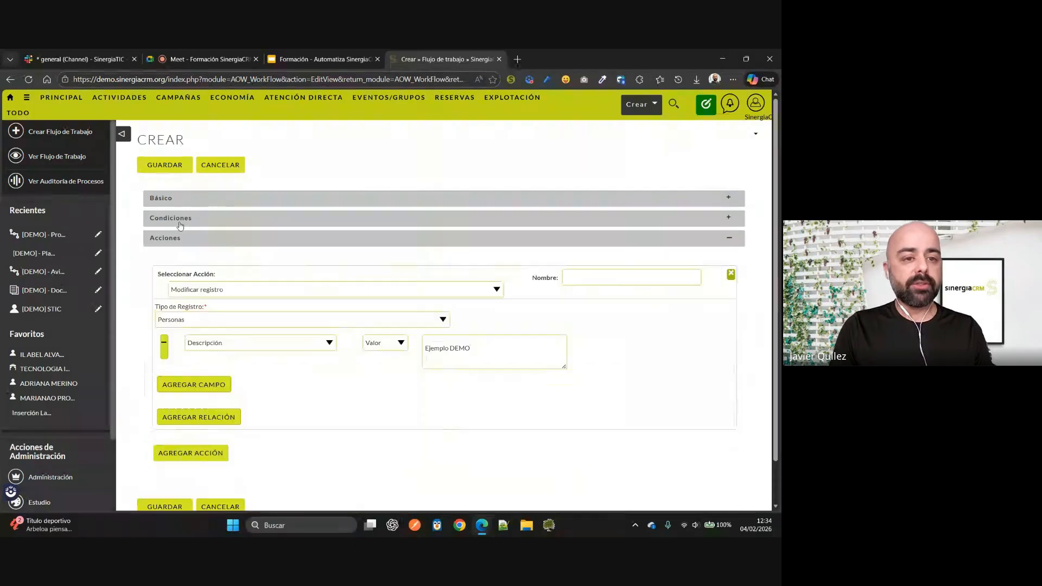
left_click(183, 240)
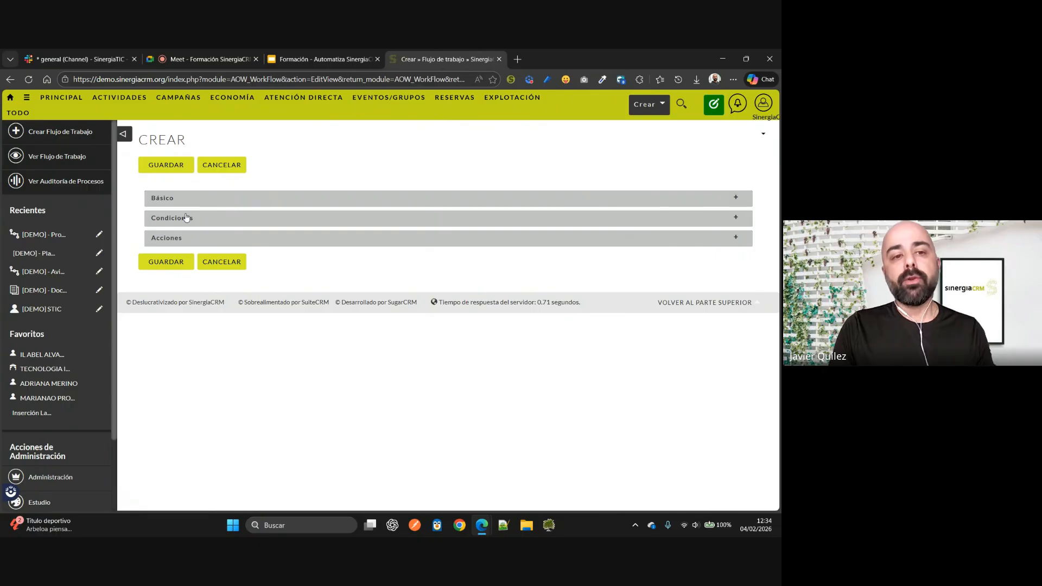
- Expand the Básico, Condiciones and Acciones sections again and save the workflow
left_click(165, 200)
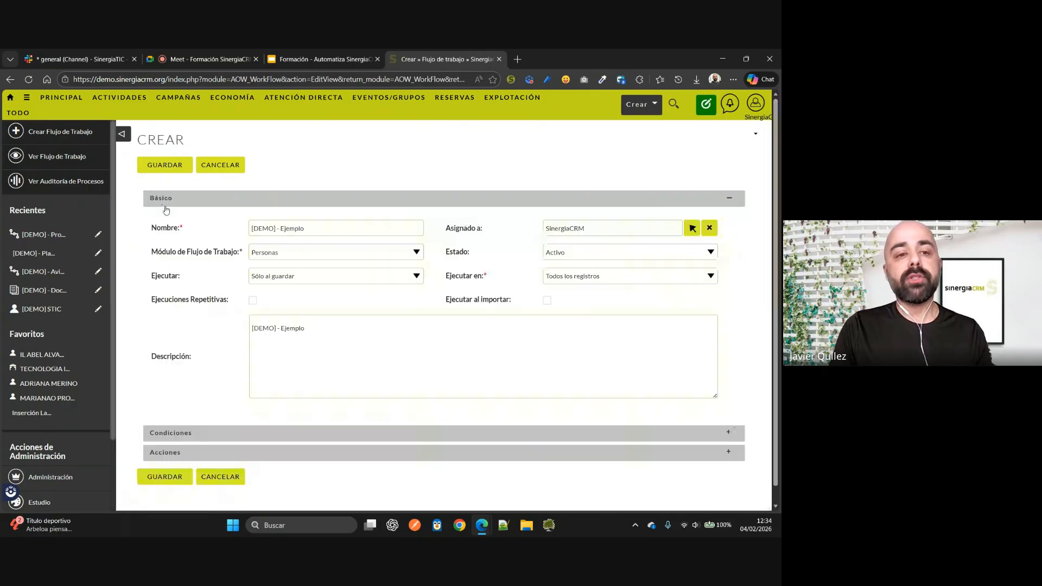
left_click(159, 438)
scroll(207, 422, "down", 2)
left_click(182, 434)
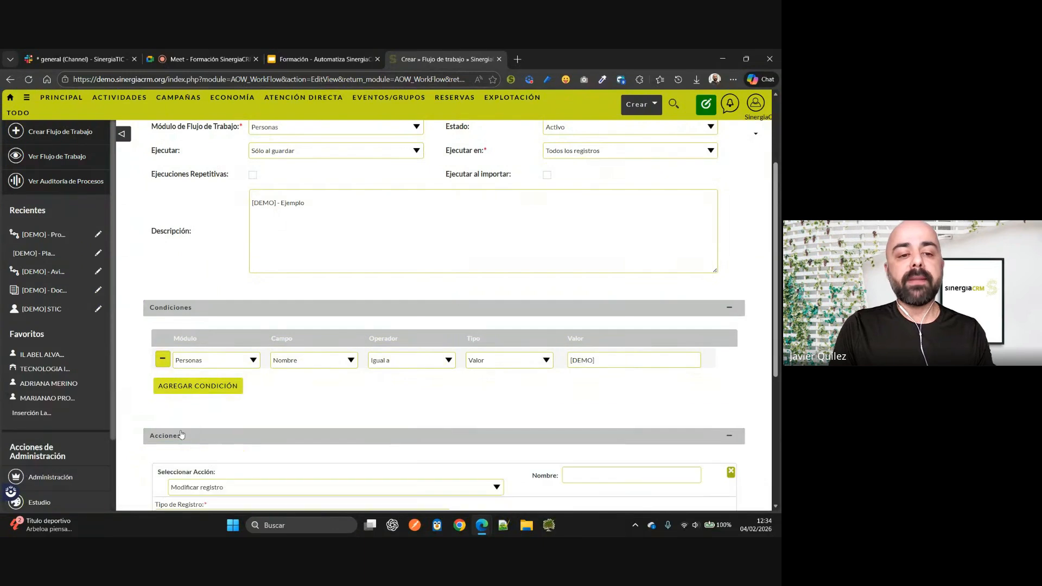
scroll(389, 359, "up", 2)
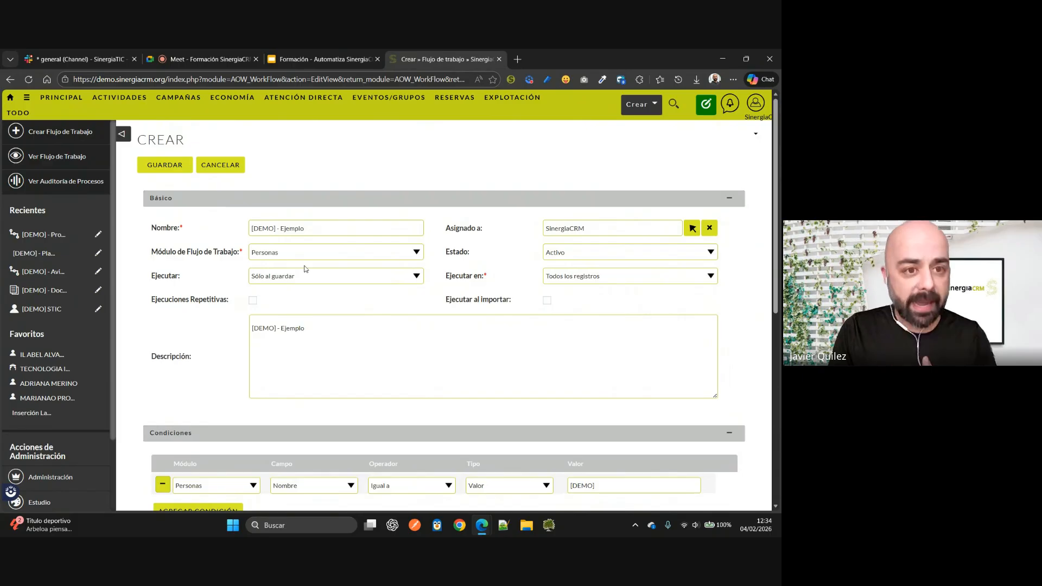
left_click(170, 166)
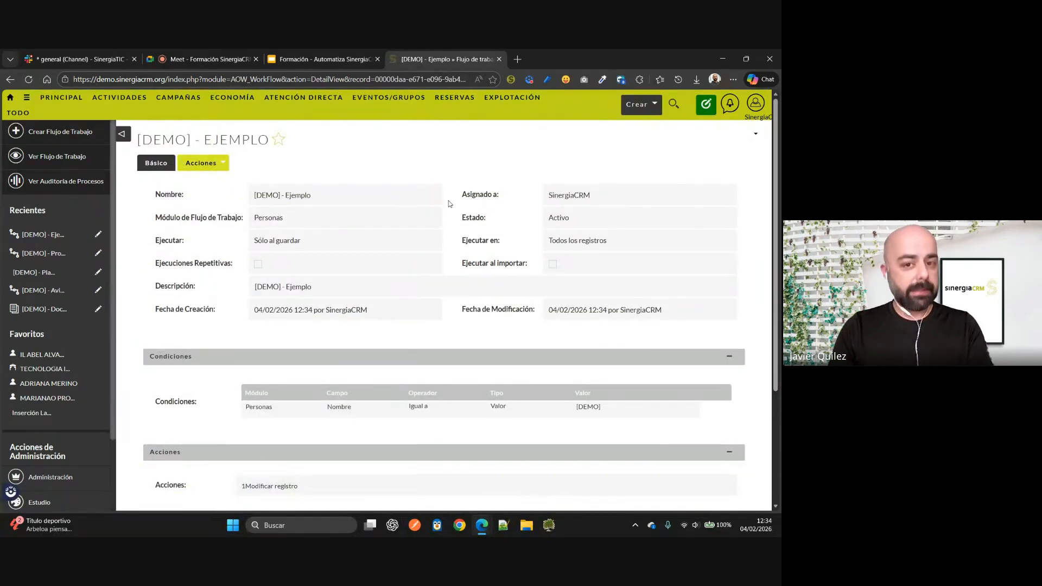
- Open the Personas module in a separate browser tab and start creating a new person record
mouse_move(61, 98)
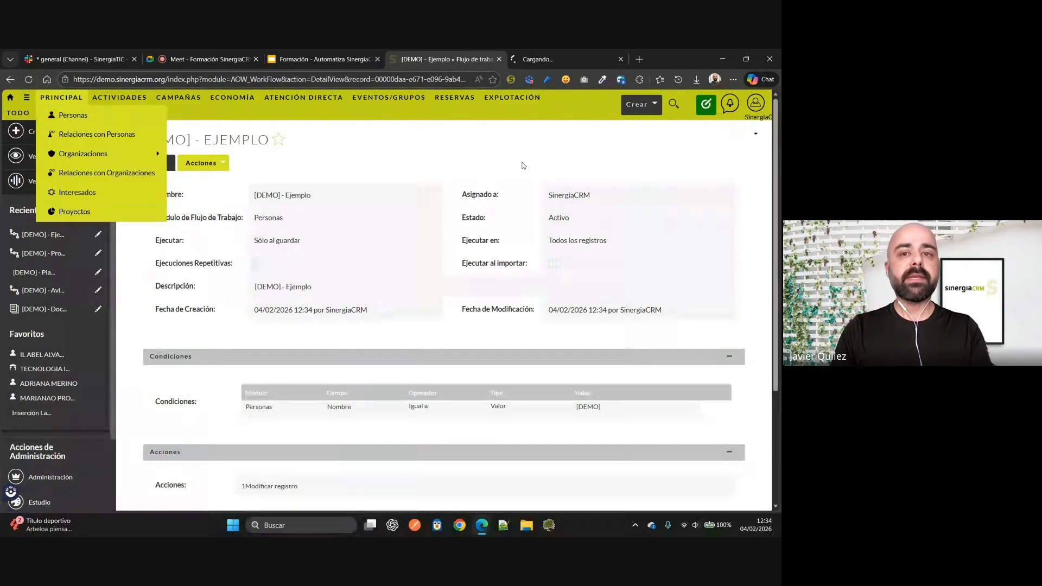
middle_click(65, 117)
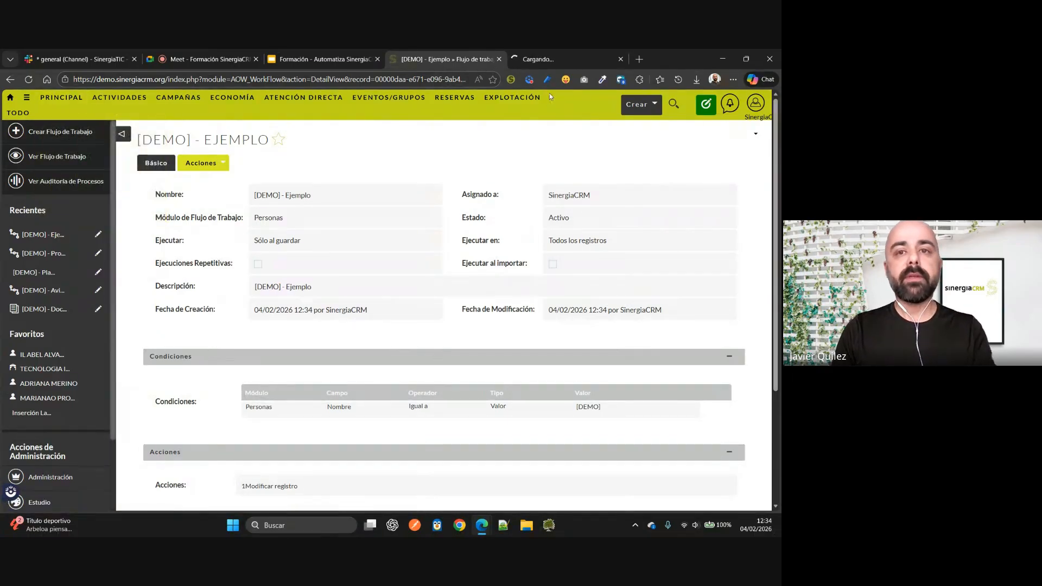
left_click(552, 61)
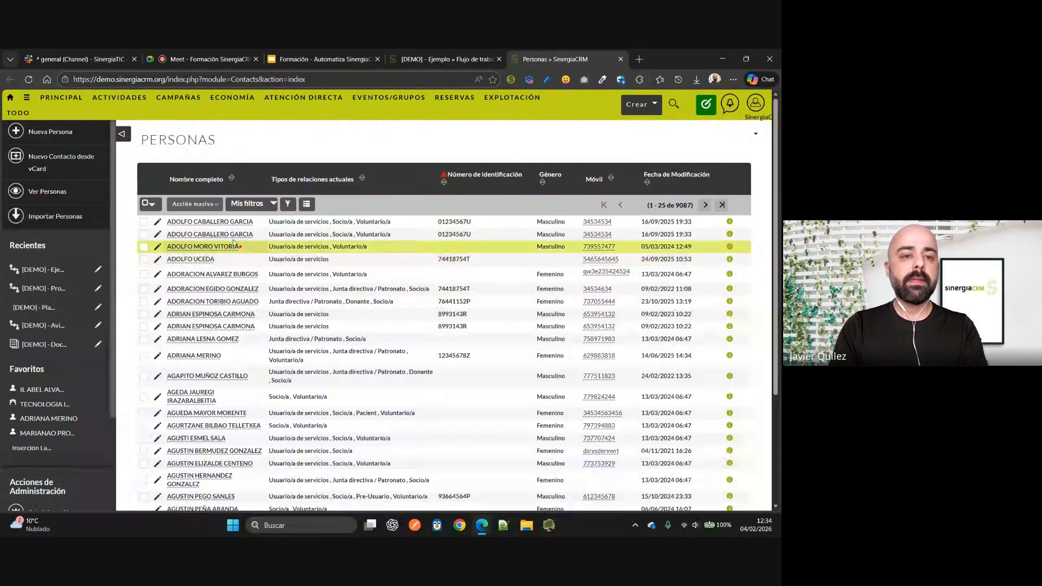
left_click(56, 139)
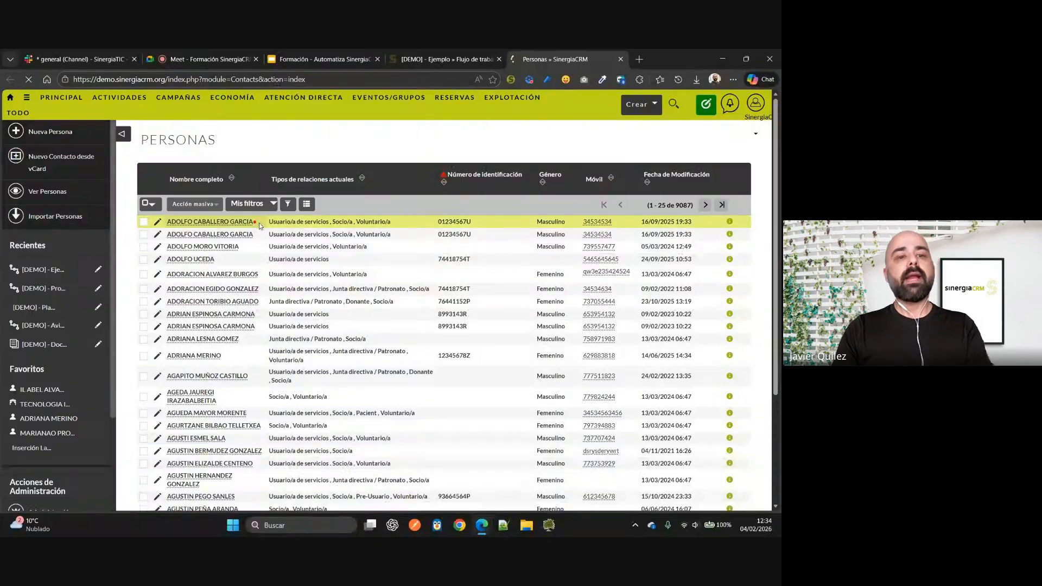
- Fill in the new person's Nombre as "[DEMO]" and Apellidos as "TEST"
left_click(283, 243)
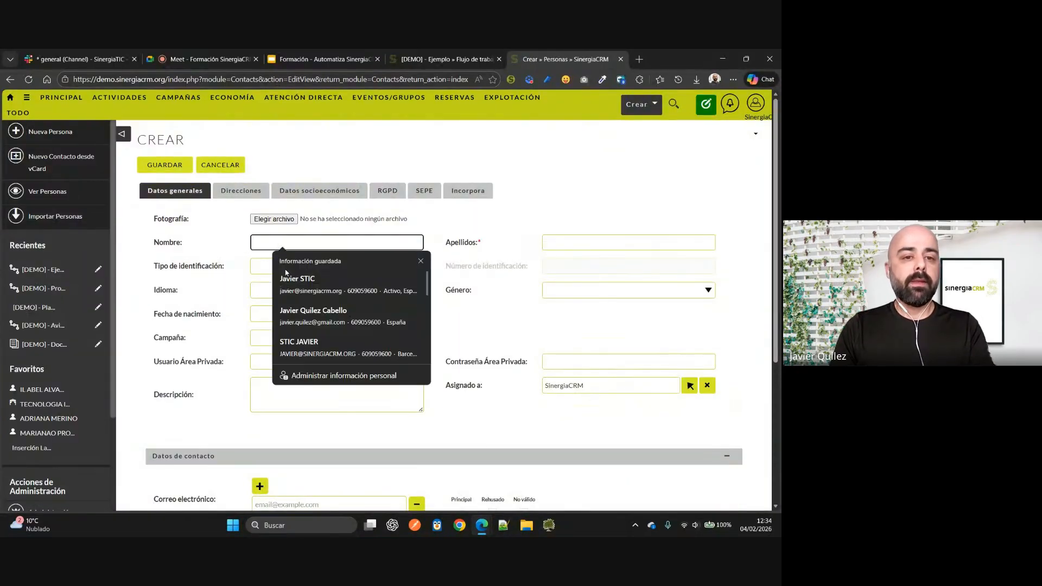
type("[")
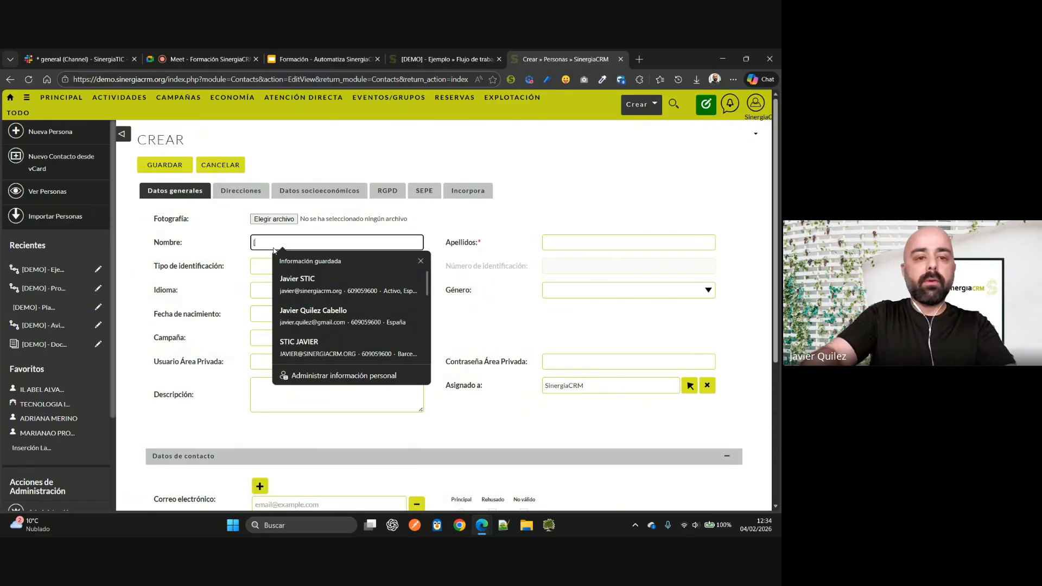
type("DE")
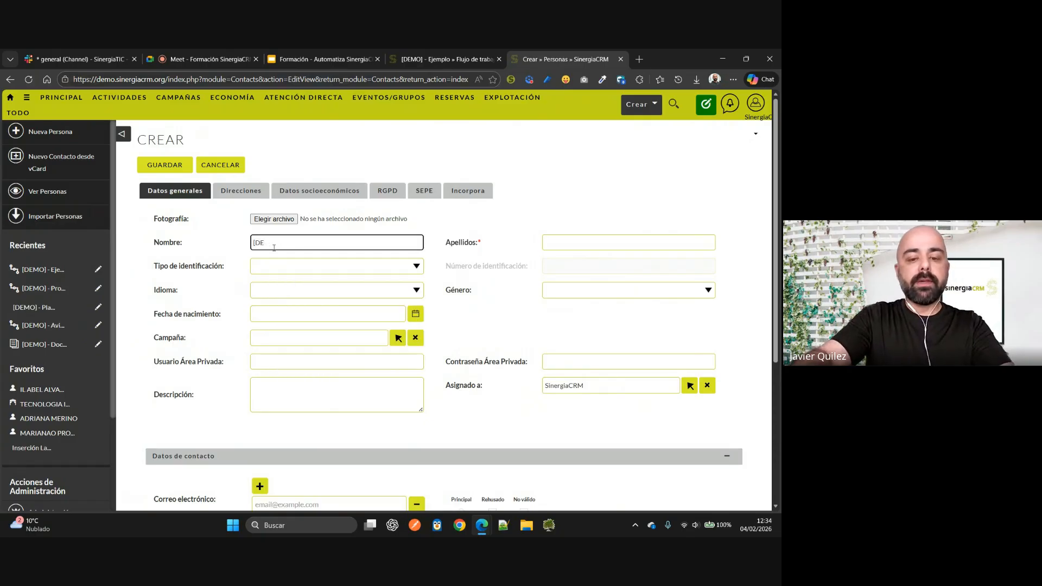
type("OMO]")
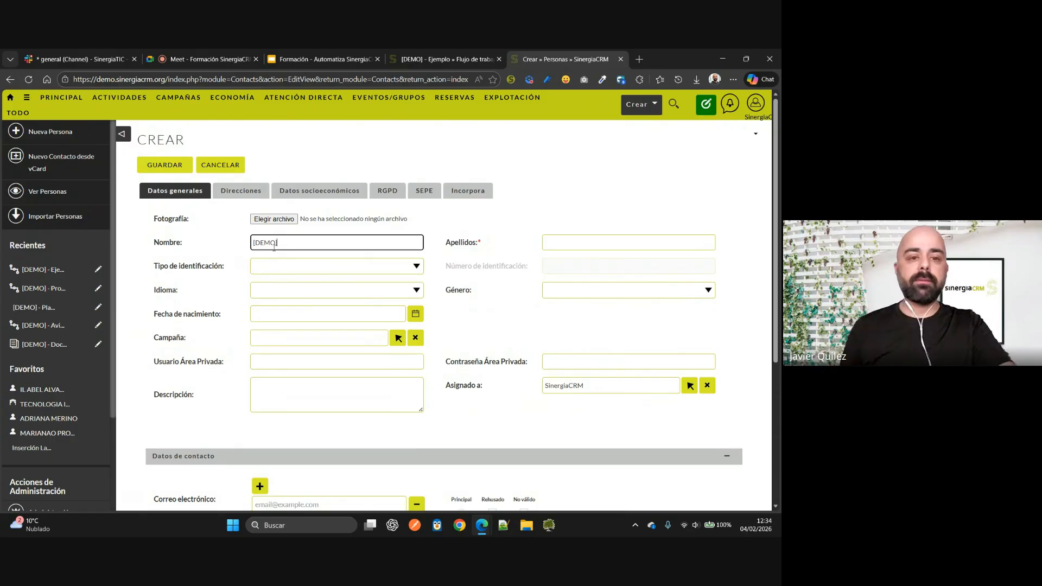
left_click(553, 242)
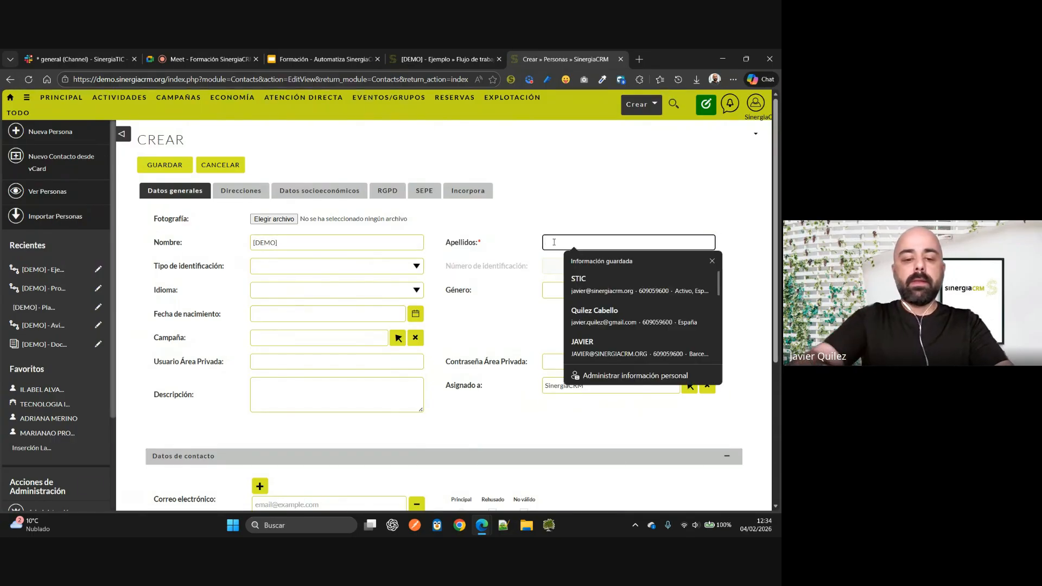
type("TEST")
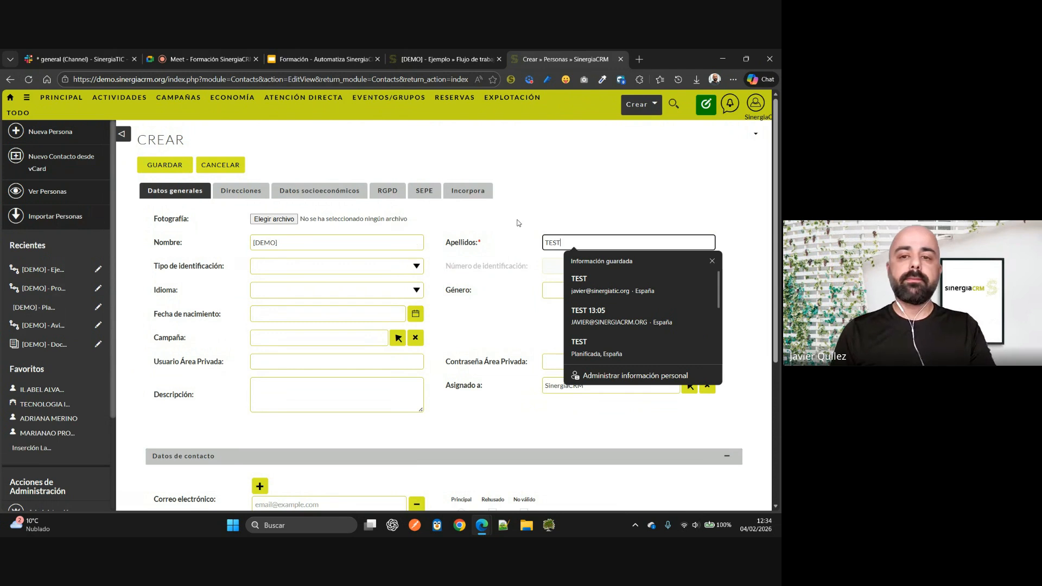
left_click(519, 222)
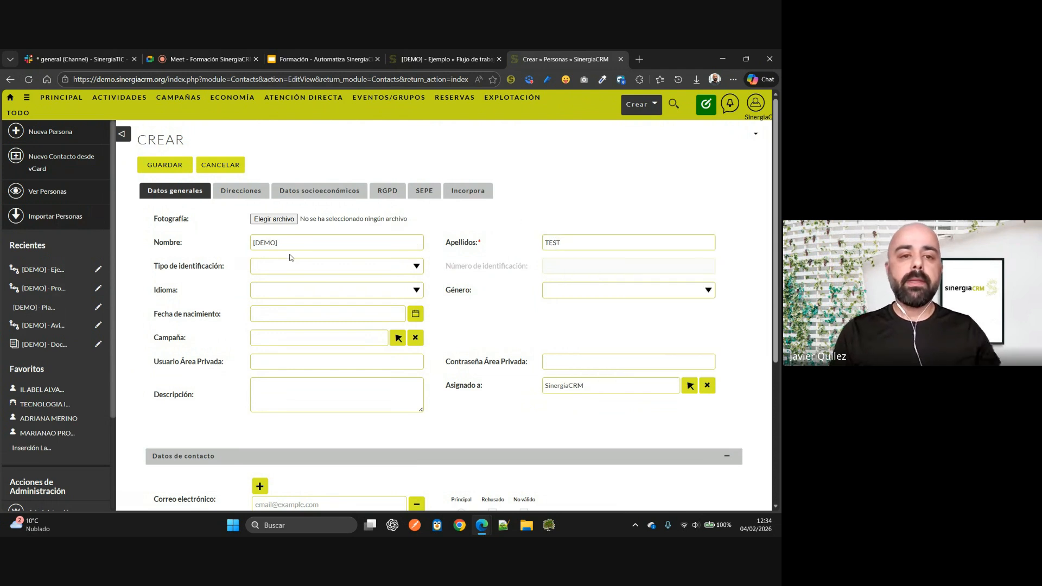
- Save the new person record and check its Descripción field for the workflow's effect
left_click(166, 166)
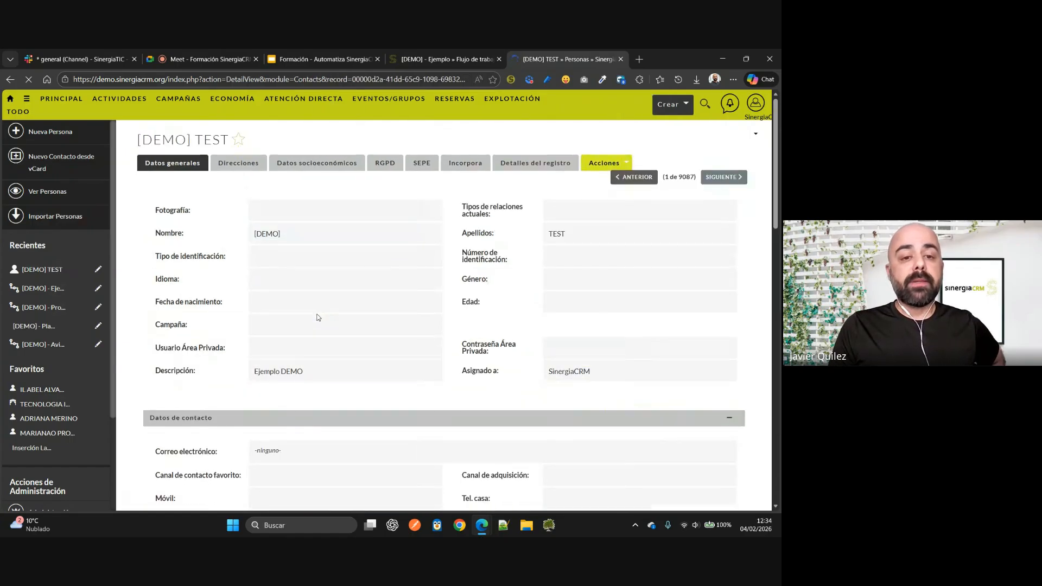
double_click(162, 372)
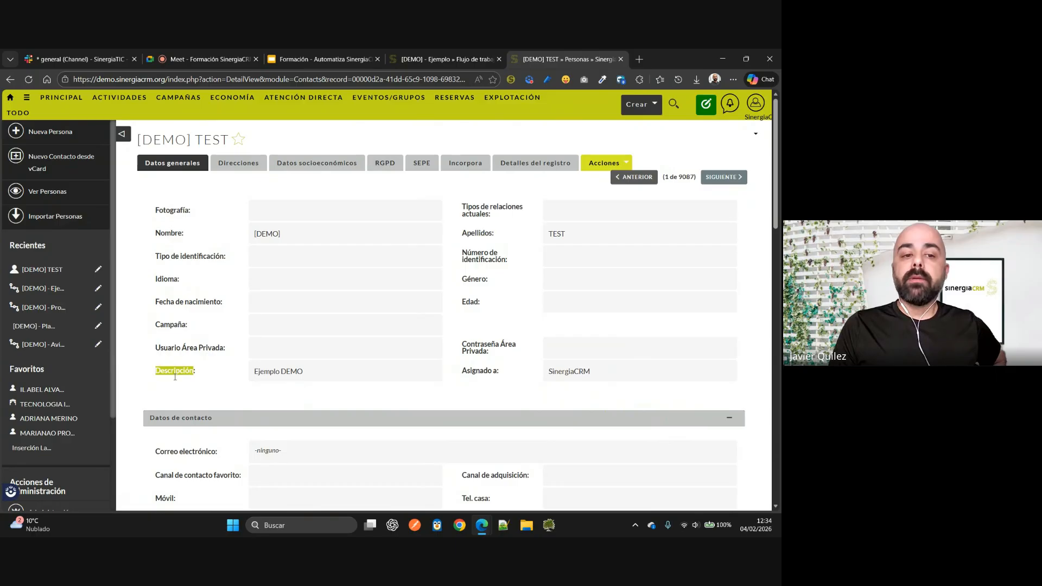
left_click_drag(304, 374, 259, 376)
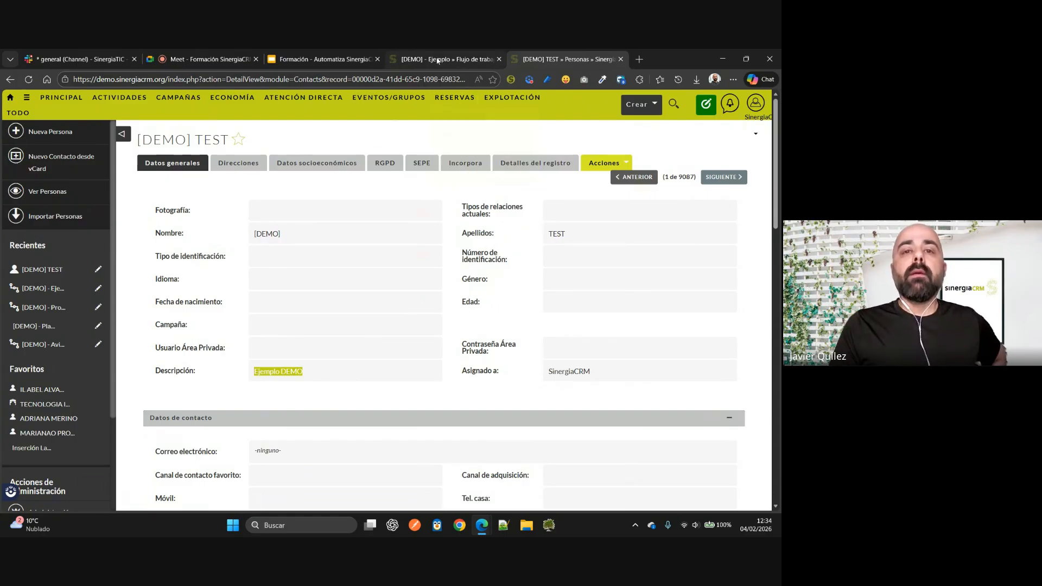
- Reload the [DEMO] - Ejemplo workflow, check its Auditoría de Procesos entries and return to the workflow list
left_click(467, 59)
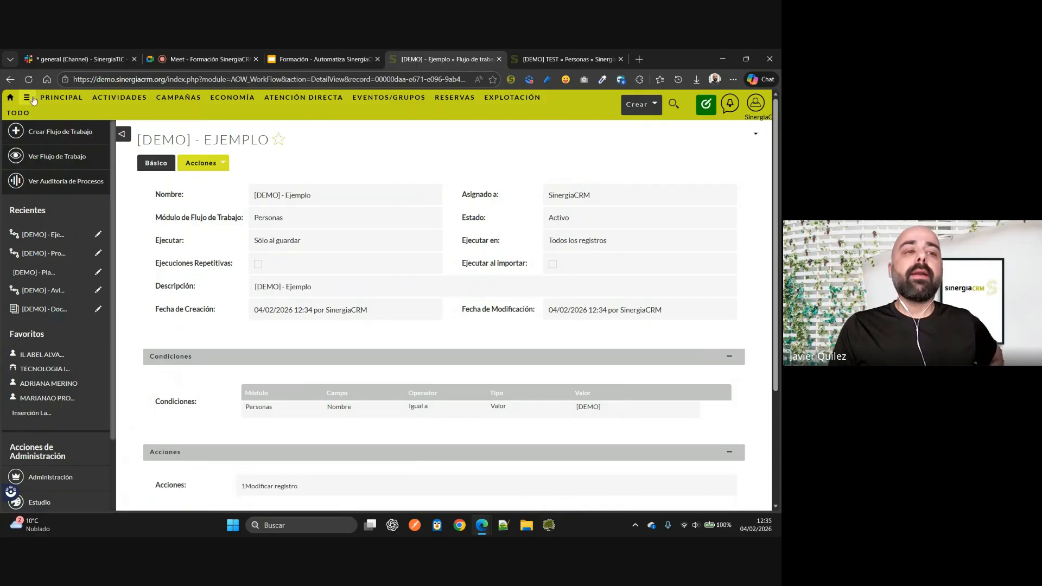
left_click(28, 80)
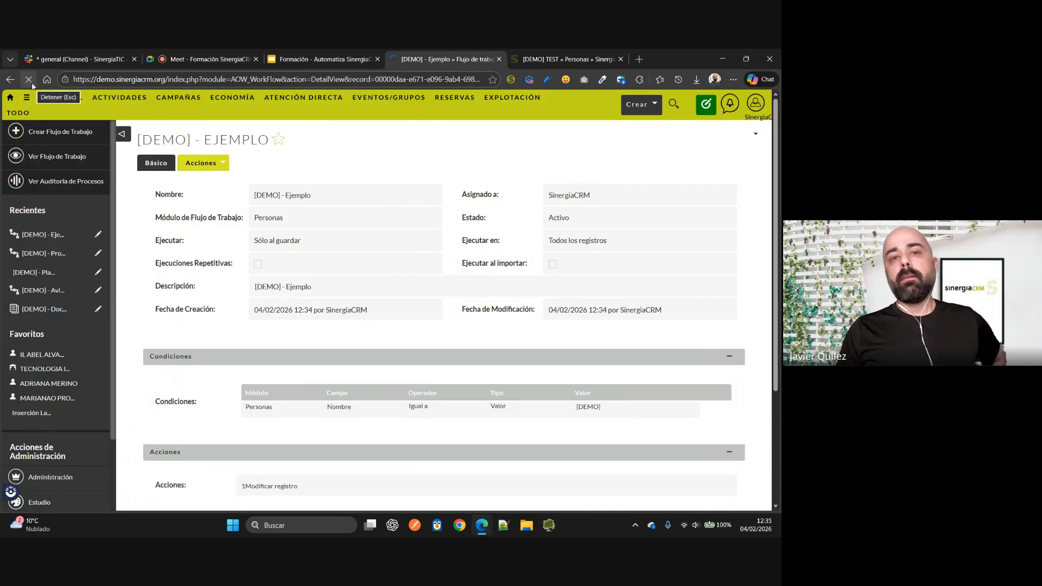
scroll(257, 274, "down", 3)
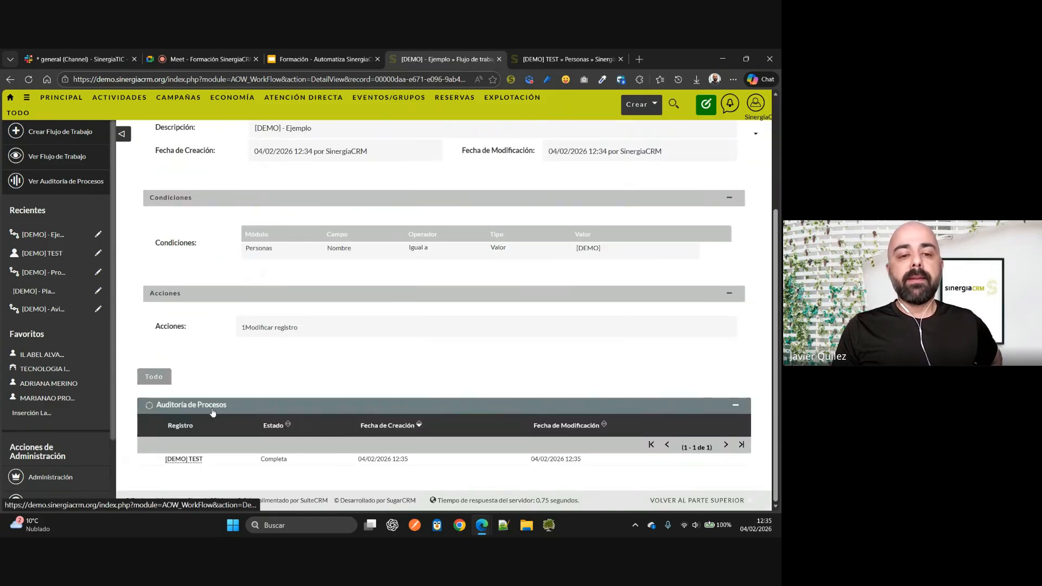
left_click(212, 406)
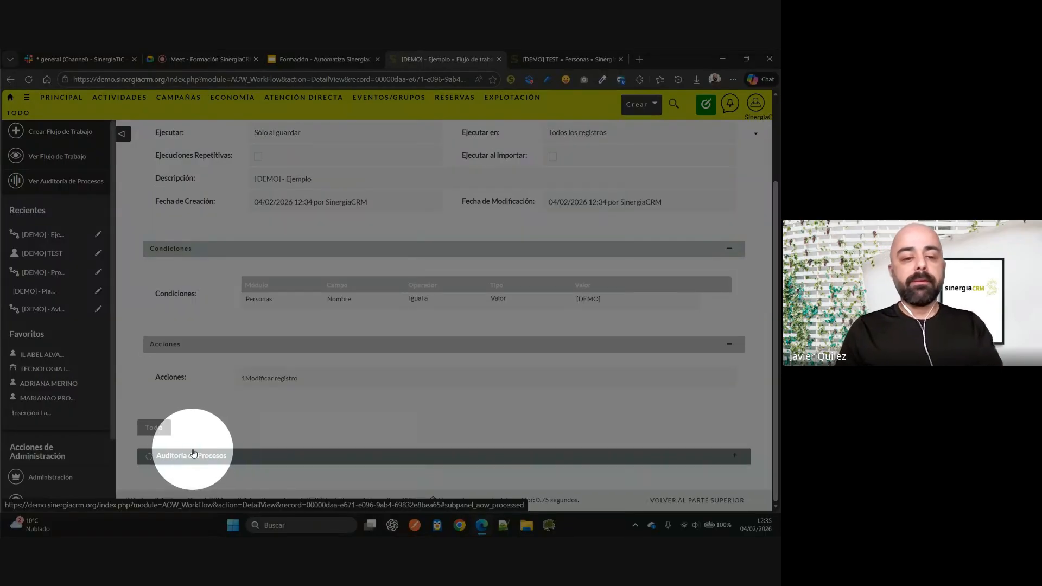
left_click(193, 455)
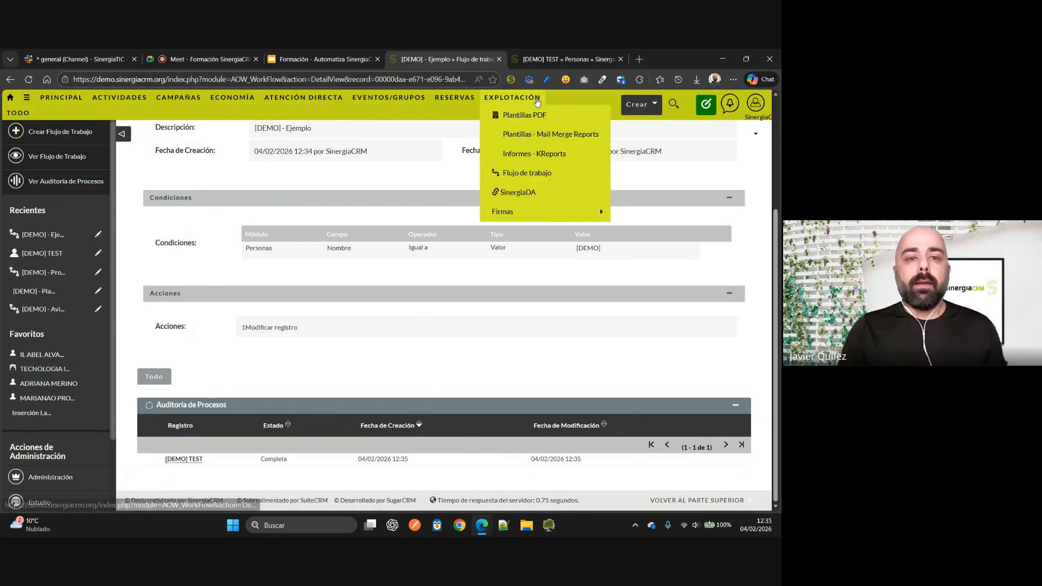
scroll(297, 282, "up", 3)
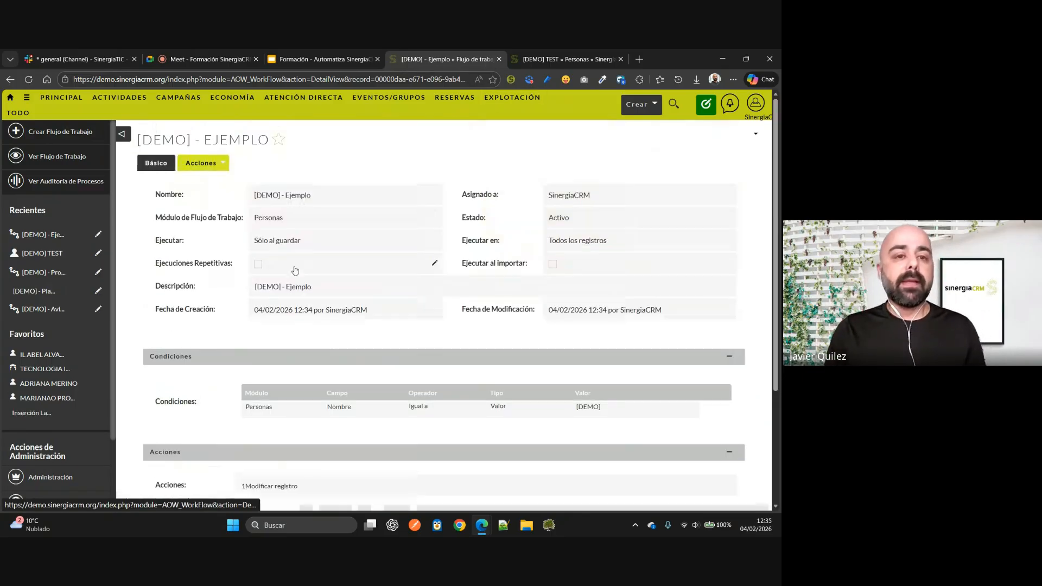
left_click(56, 160)
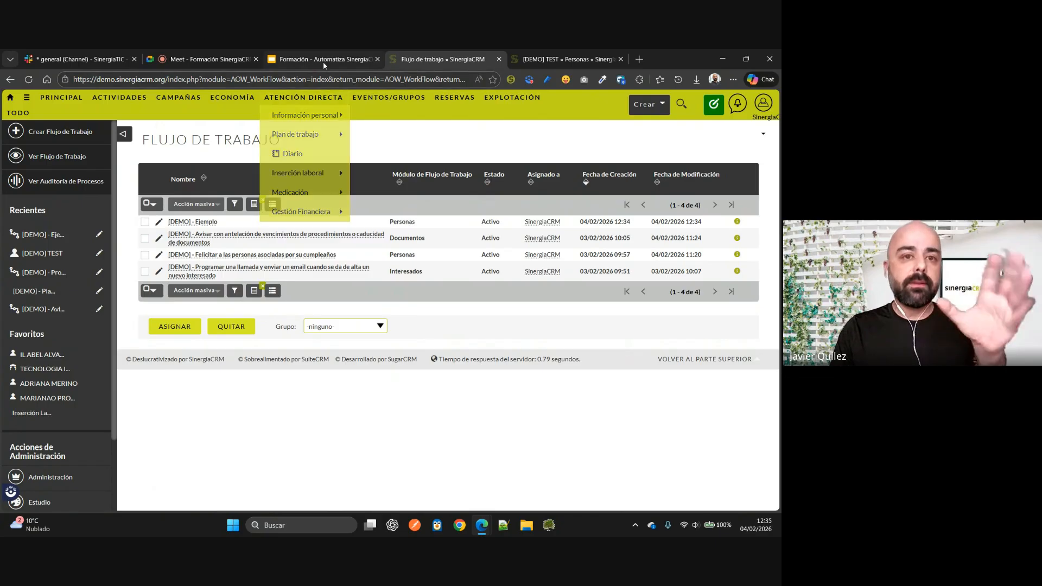
- Switch to the Google Slides training presentation and view the slide "Gestión de nuevos/as usuarios/as de servicios"
mouse_move(324, 61)
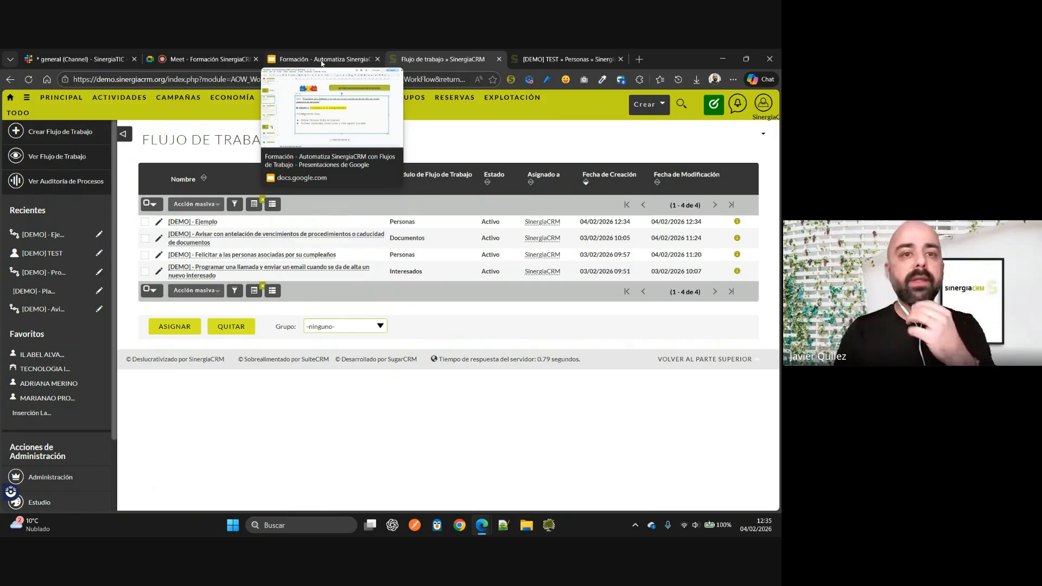
left_click(321, 61)
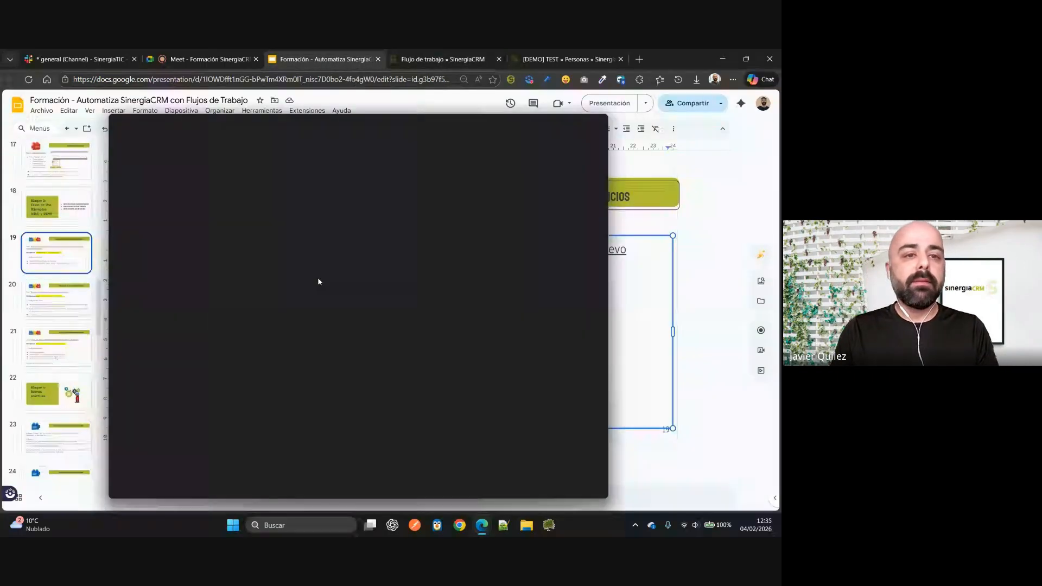
left_click_drag(317, 282, 332, 191)
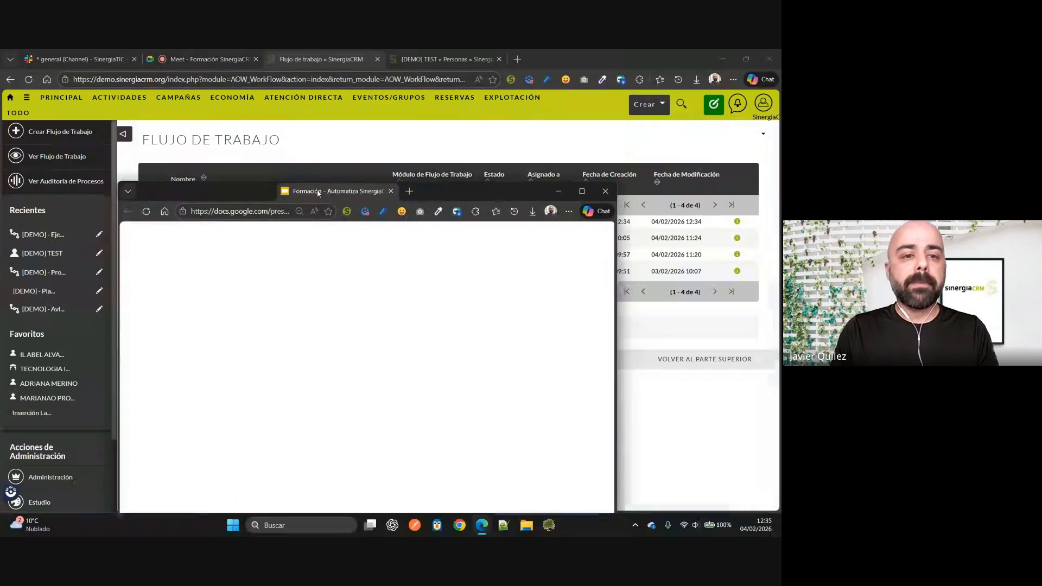
left_click_drag(182, 189, 278, 60)
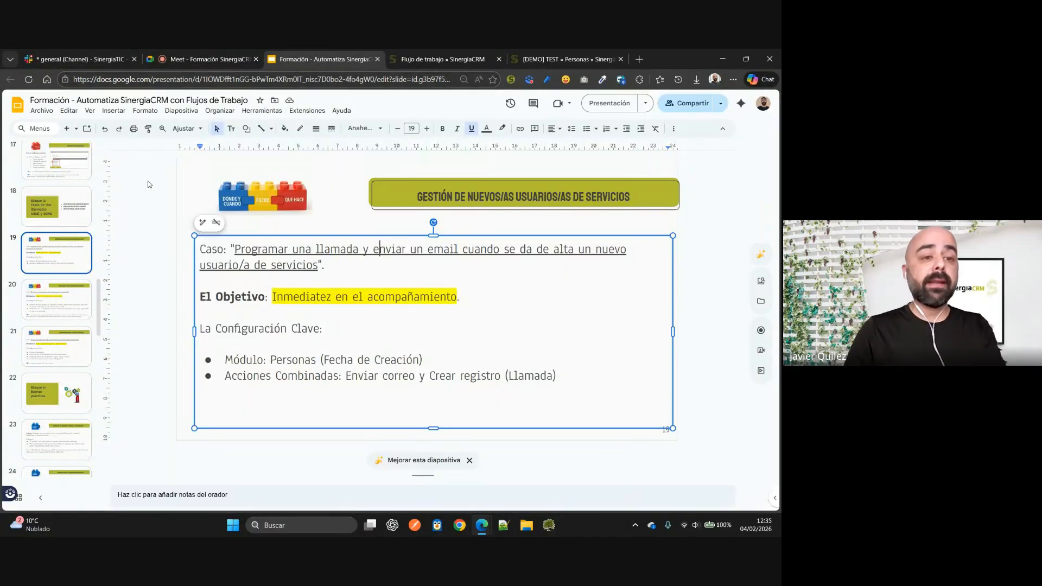
left_click(153, 186)
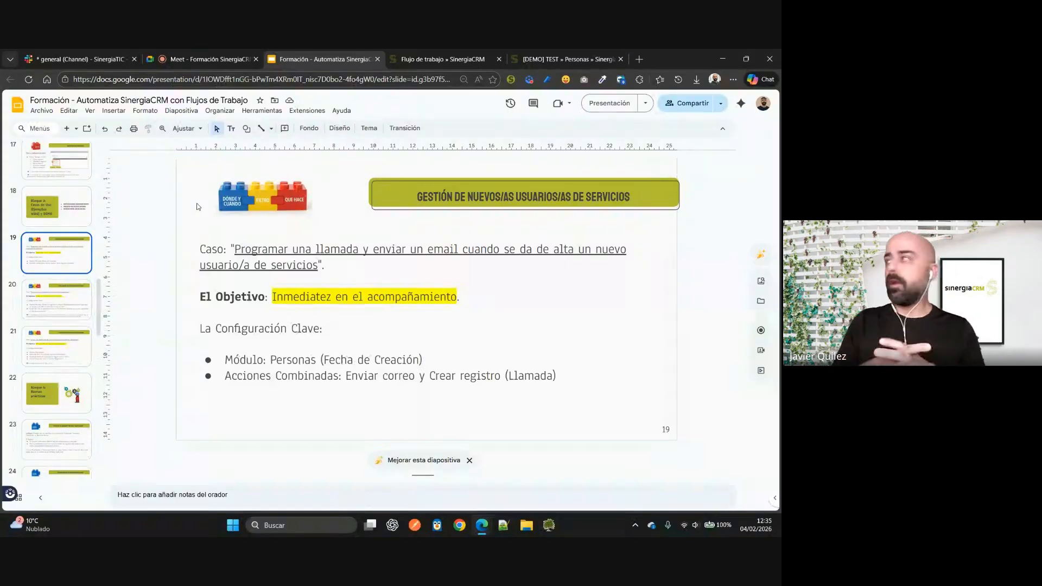
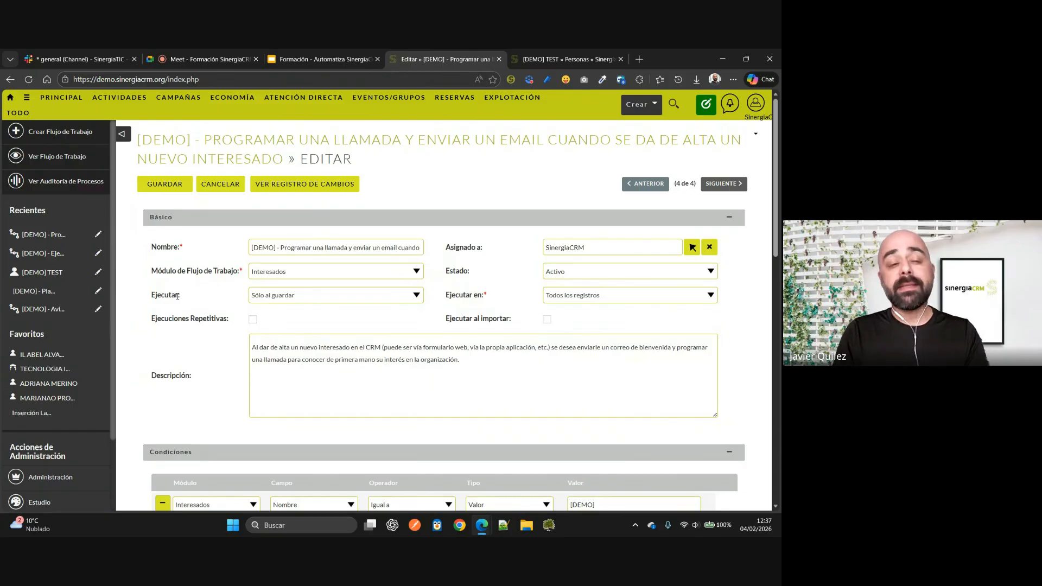
- Review the description, basic settings and conditions of the workflow that schedules a call and emails new Interesados
left_click_drag(470, 362, 251, 389)
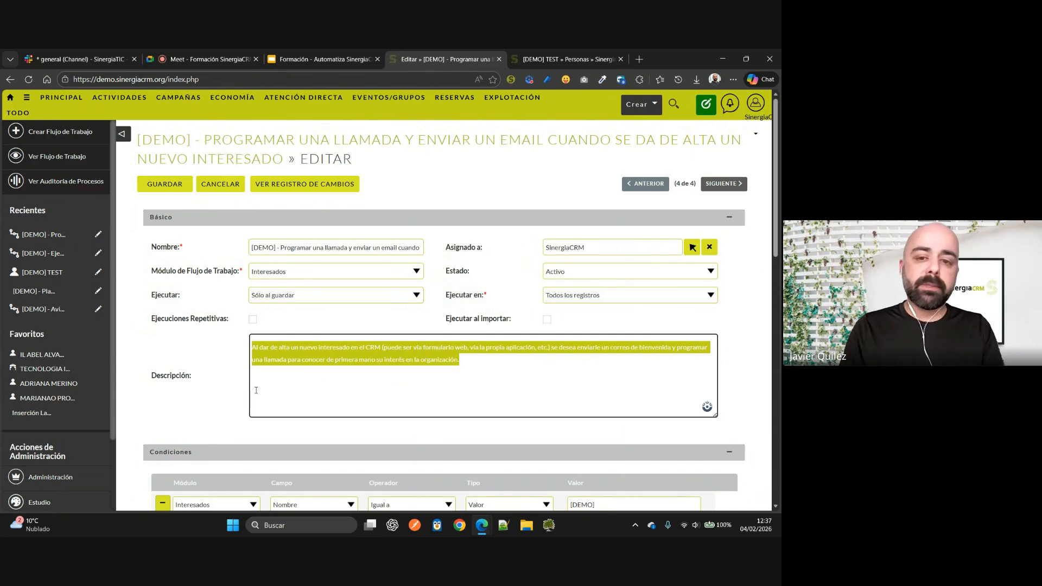
left_click(470, 313)
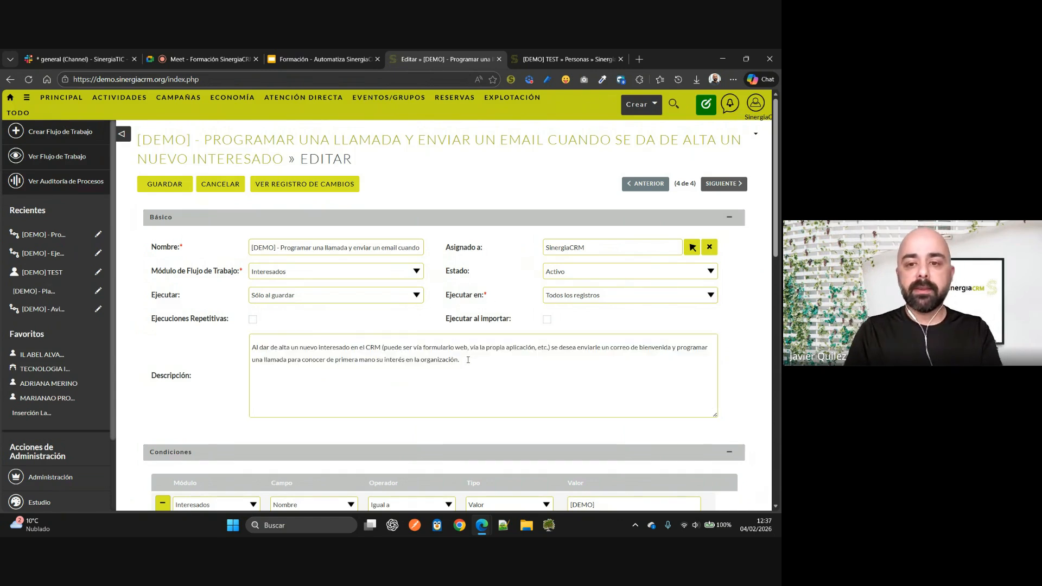
scroll(455, 351, "down", 3)
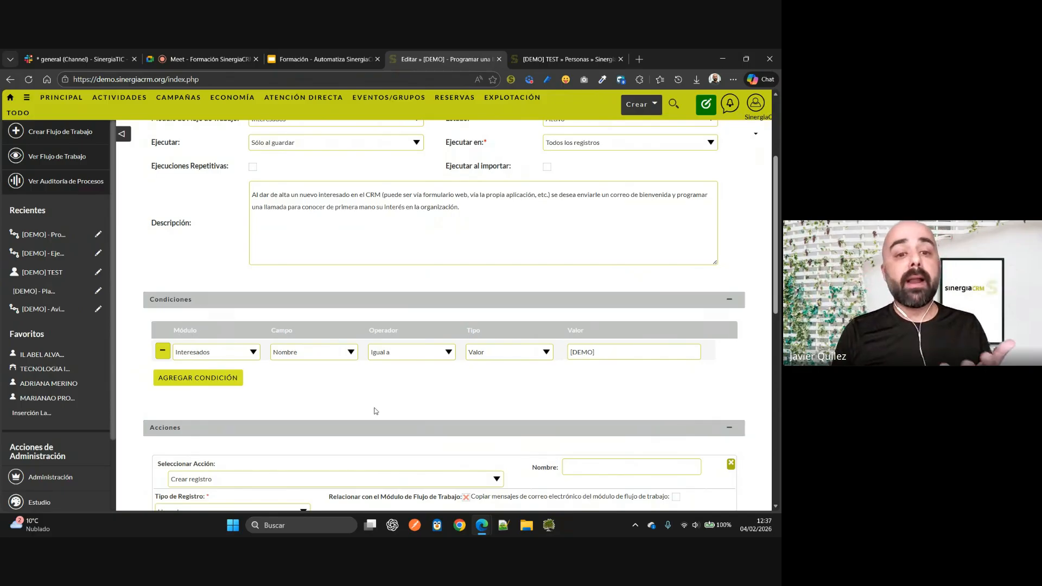
scroll(372, 395, "down", 2)
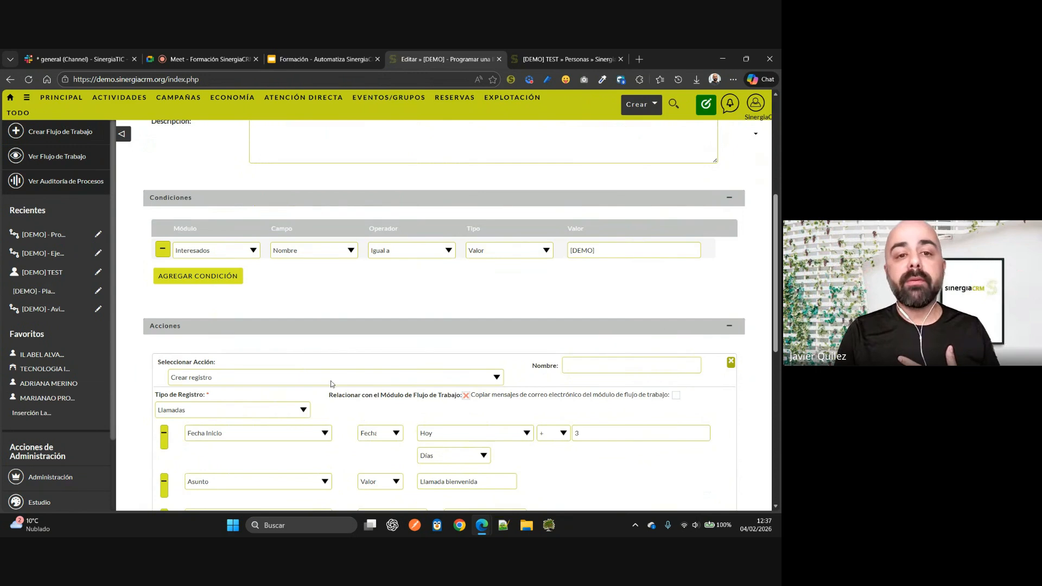
scroll(331, 384, "up", 4)
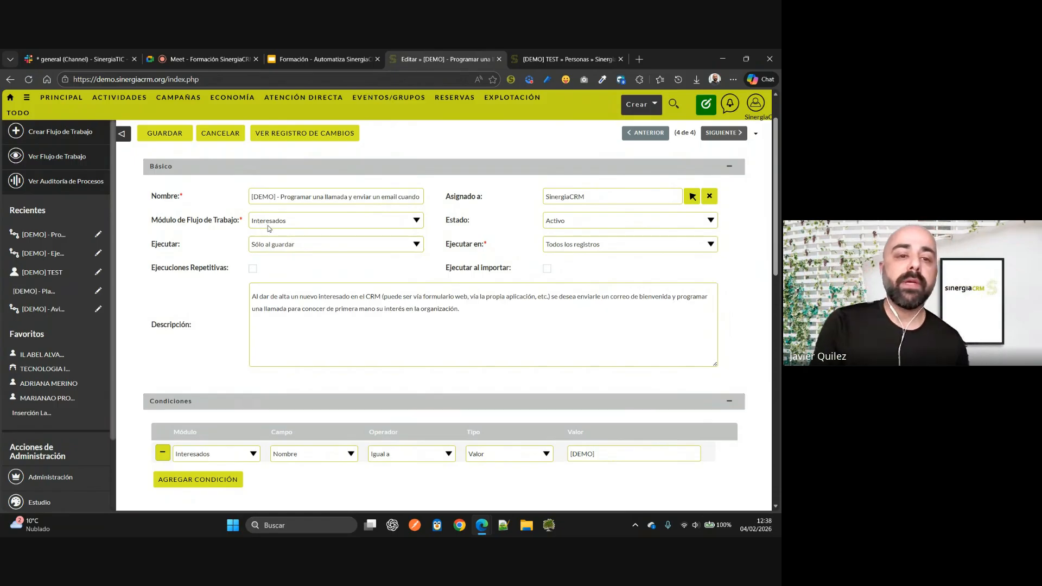
scroll(275, 320, "down", 2)
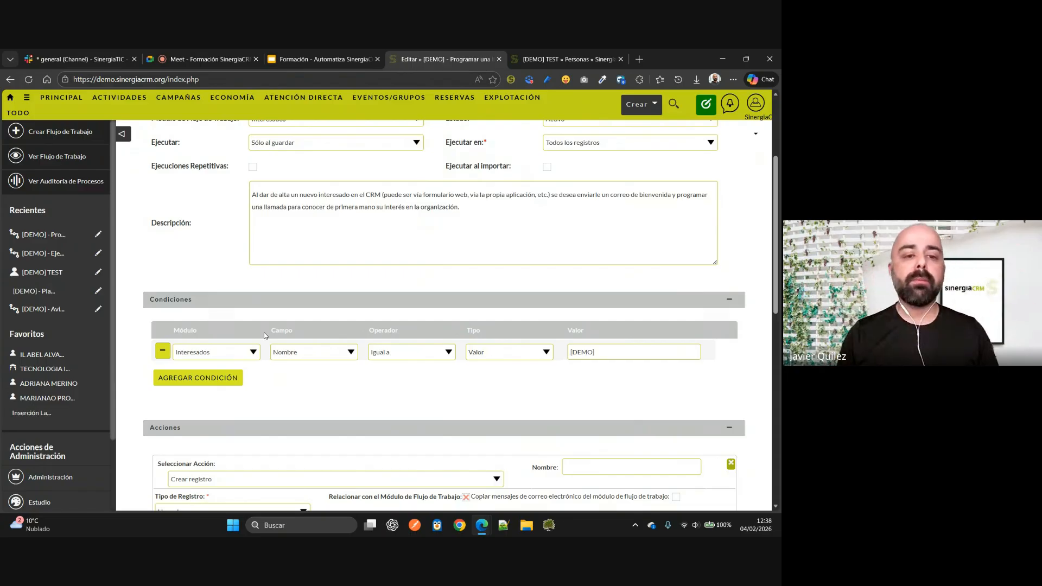
- Examine the Crear registro action for Llamadas, including its Fecha Inicio, Asunto and Asignado a field settings
scroll(236, 312, "down", 3)
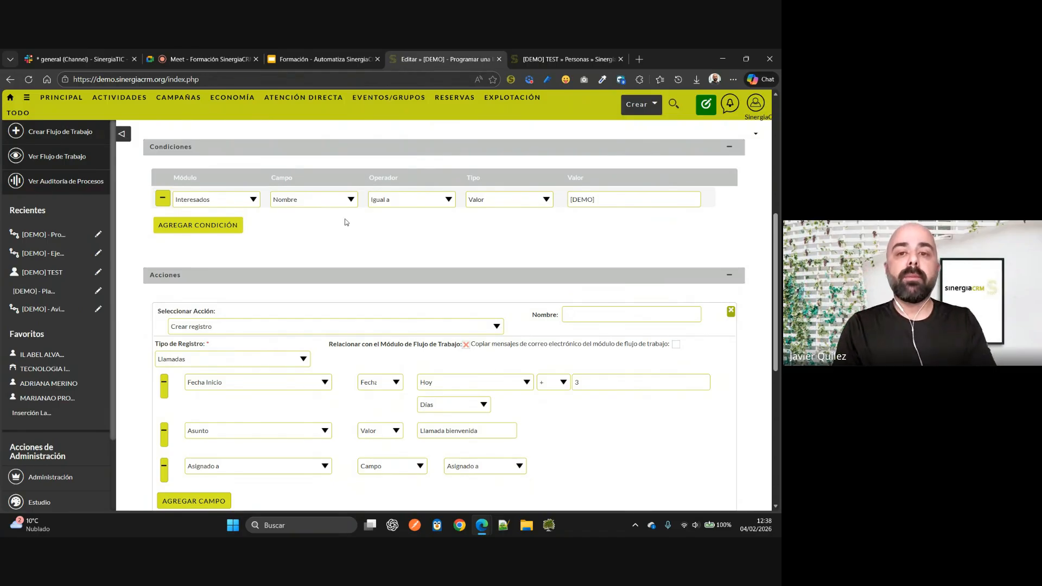
scroll(256, 304, "down", 2)
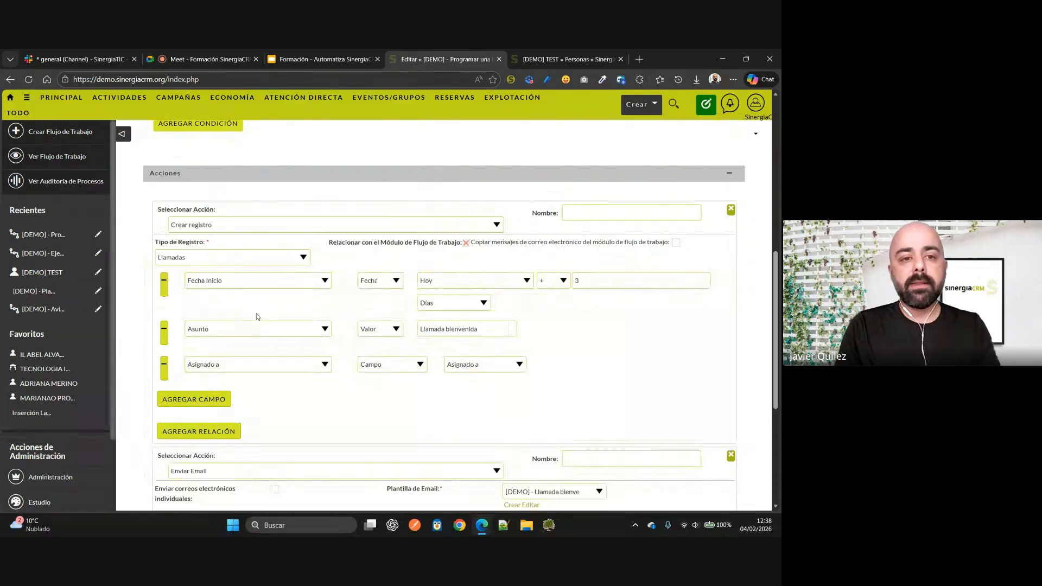
scroll(253, 305, "down", 1)
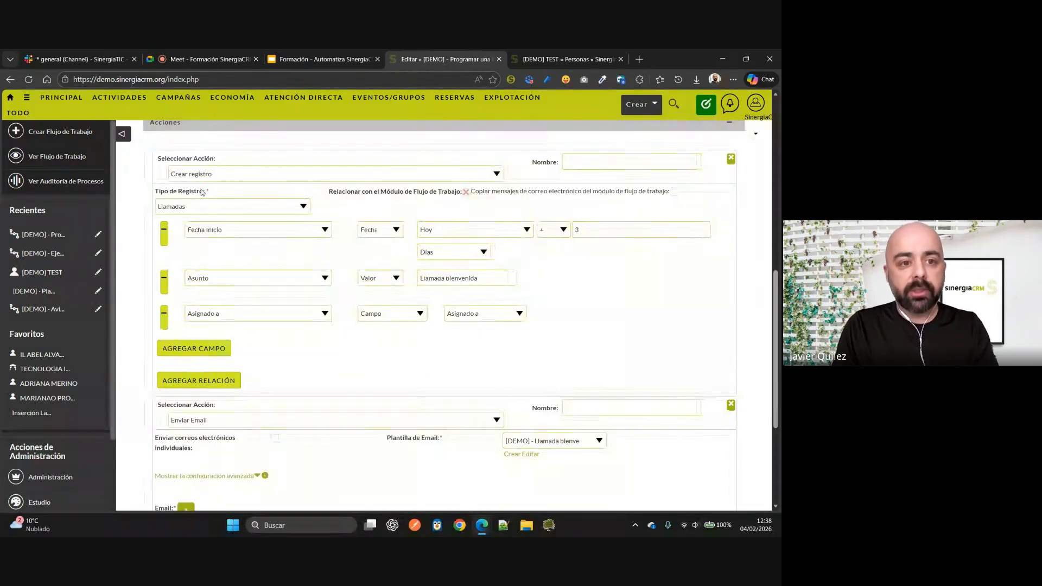
key("ctrl")
key("ctrl")
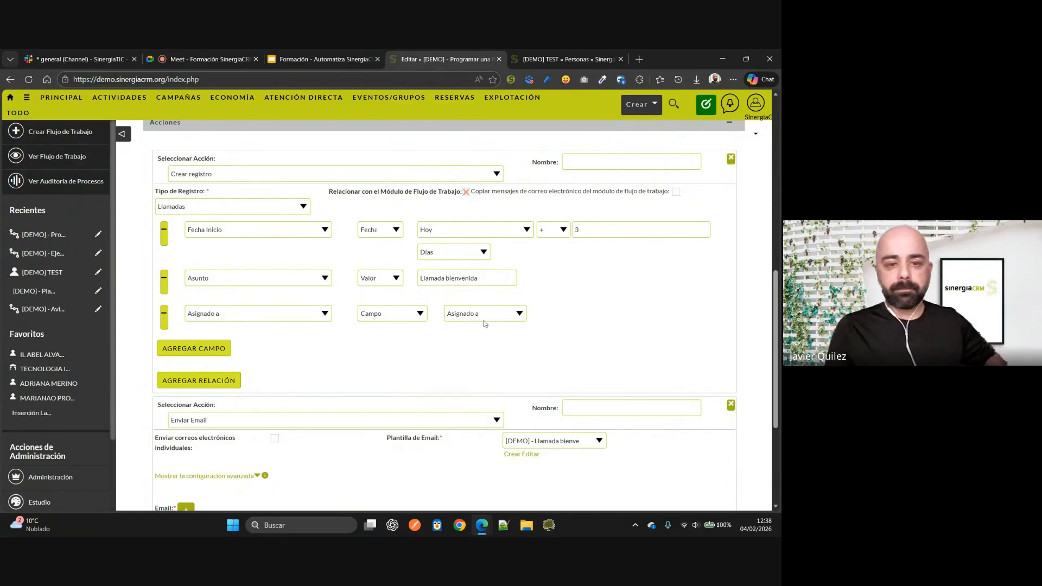
key("ctrl")
key("ctrl")
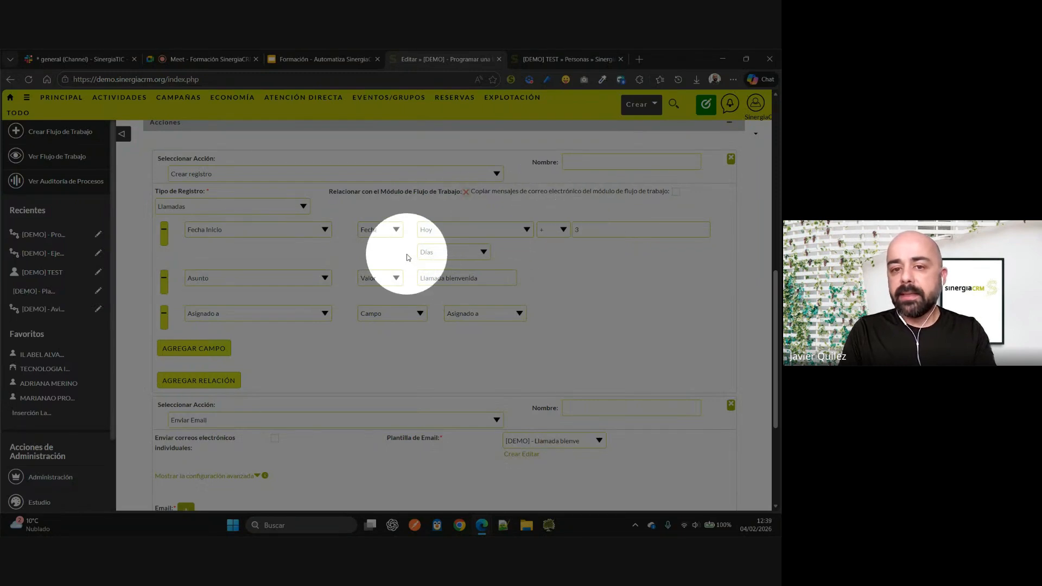
key("ctrl")
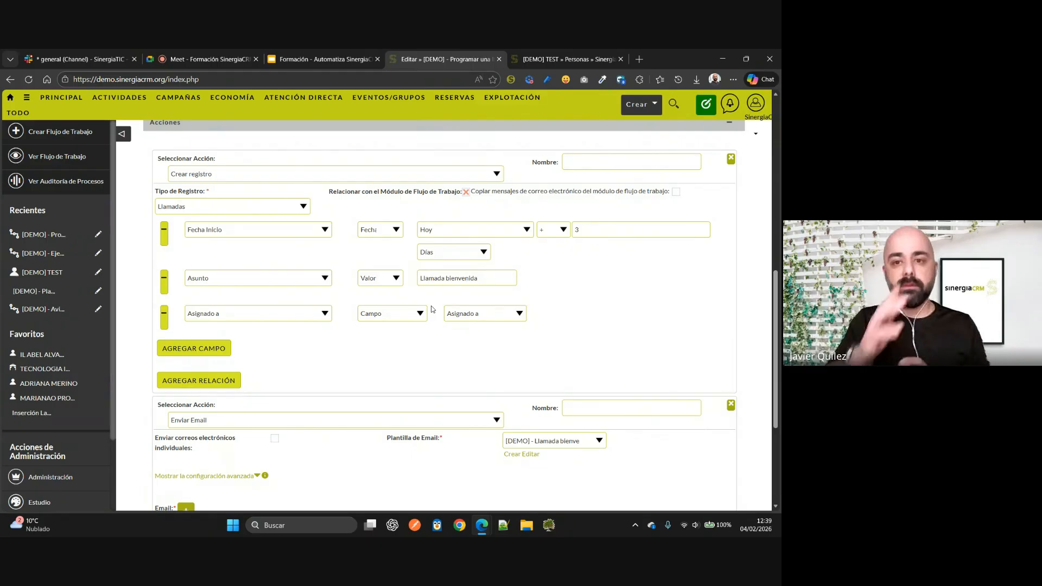
- Inspect the Enviar Email action's recipient address and the available recipient types without changing them
scroll(429, 326, "down", 4)
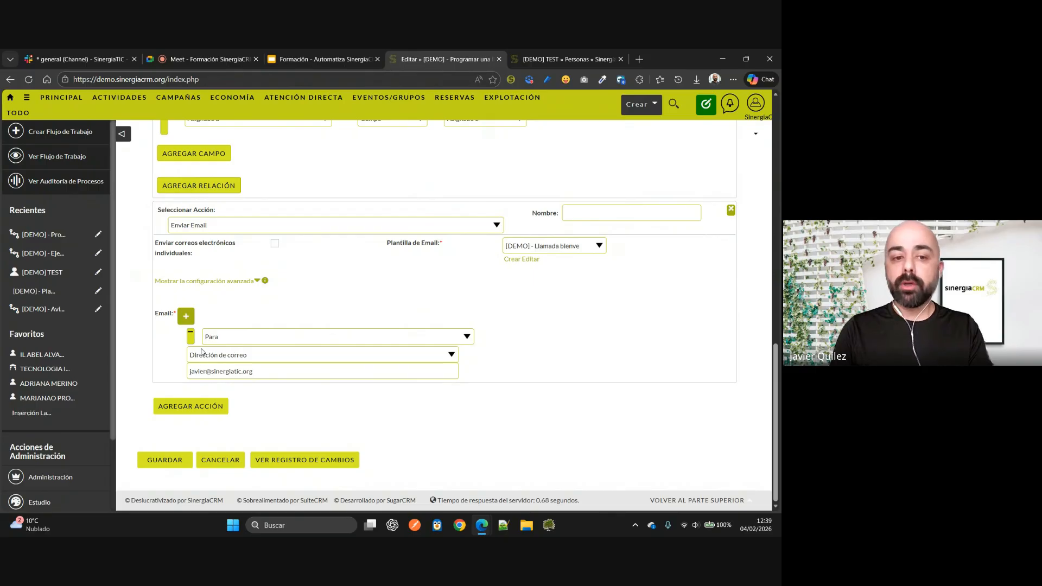
left_click(259, 371)
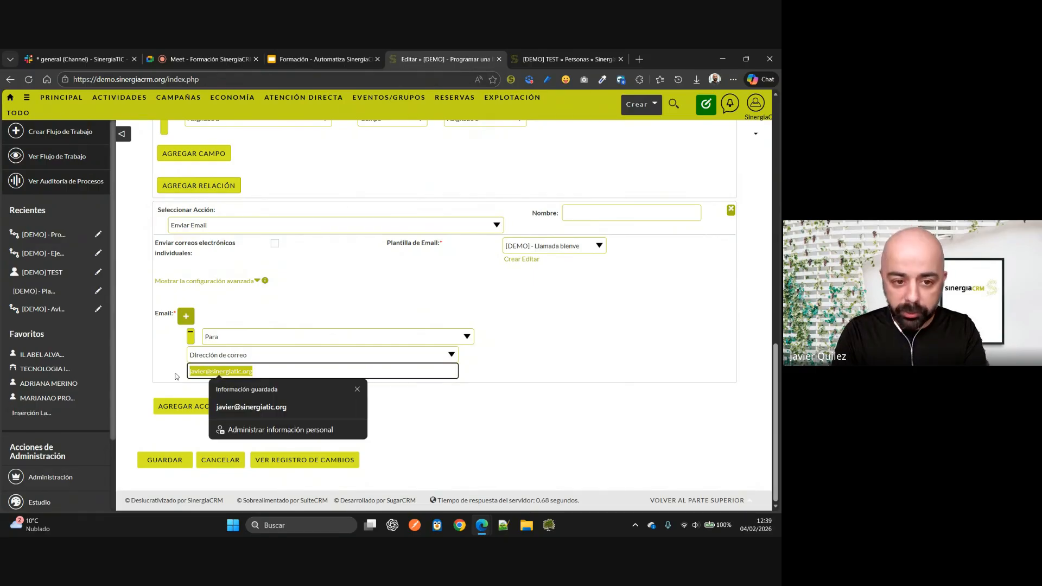
left_click(253, 356)
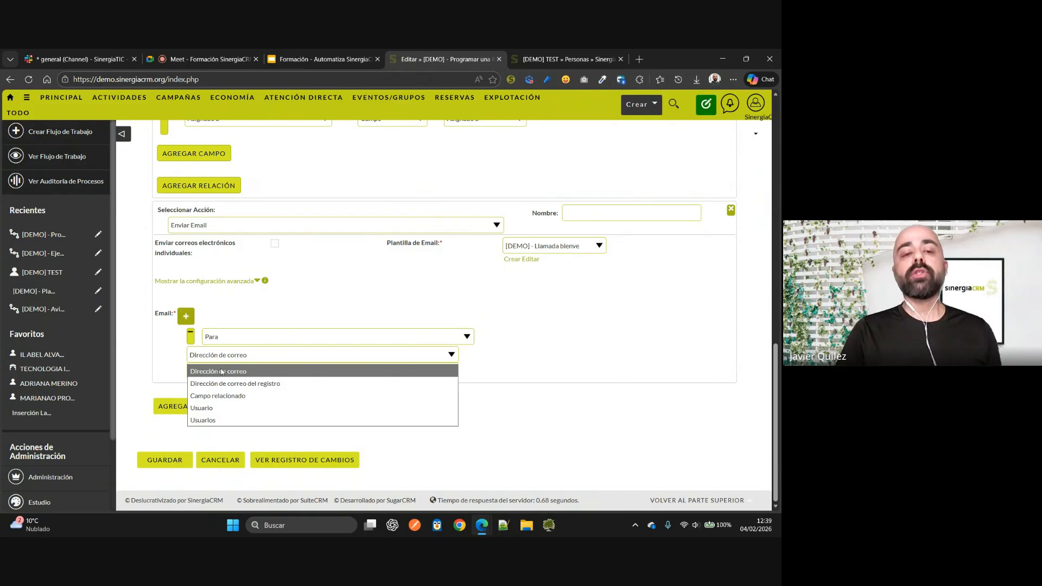
left_click(271, 312)
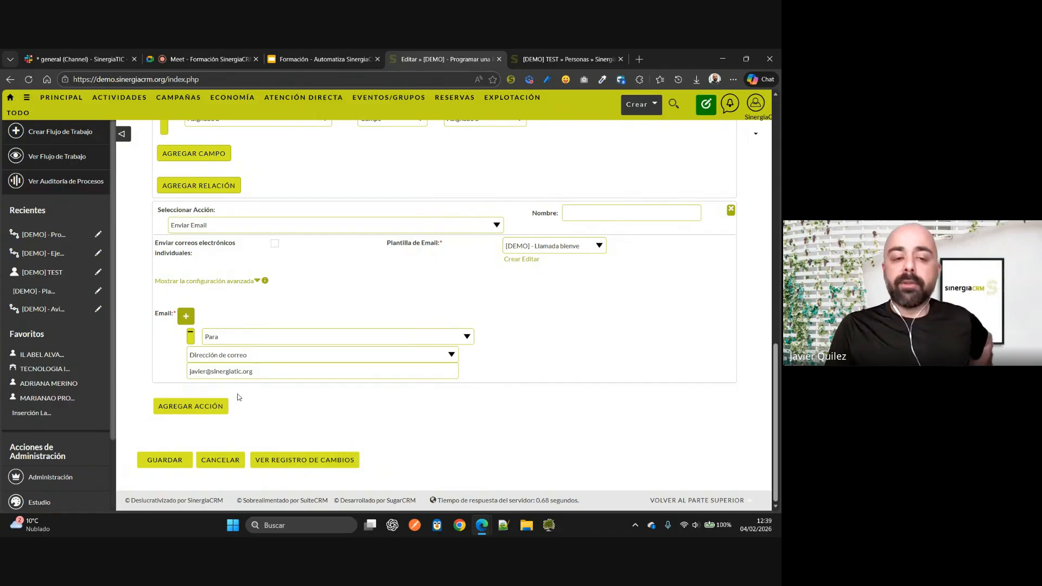
left_click(255, 371)
triple_click(255, 371)
left_click(257, 309)
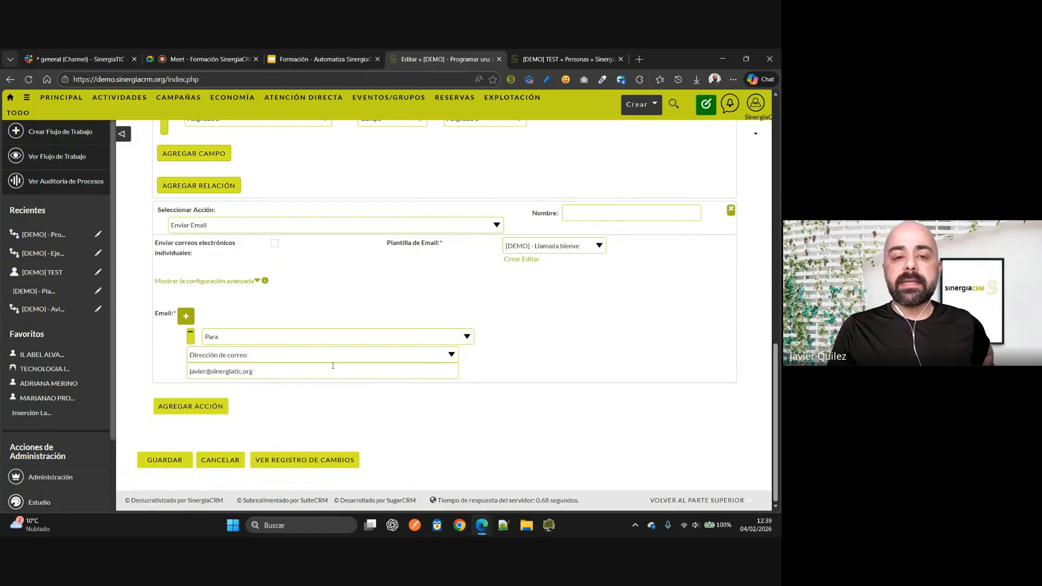
- Review the whole workflow once more from its basic settings to its actions, and leave editing without saving
scroll(330, 361, "up", 10)
scroll(330, 360, "up", 2)
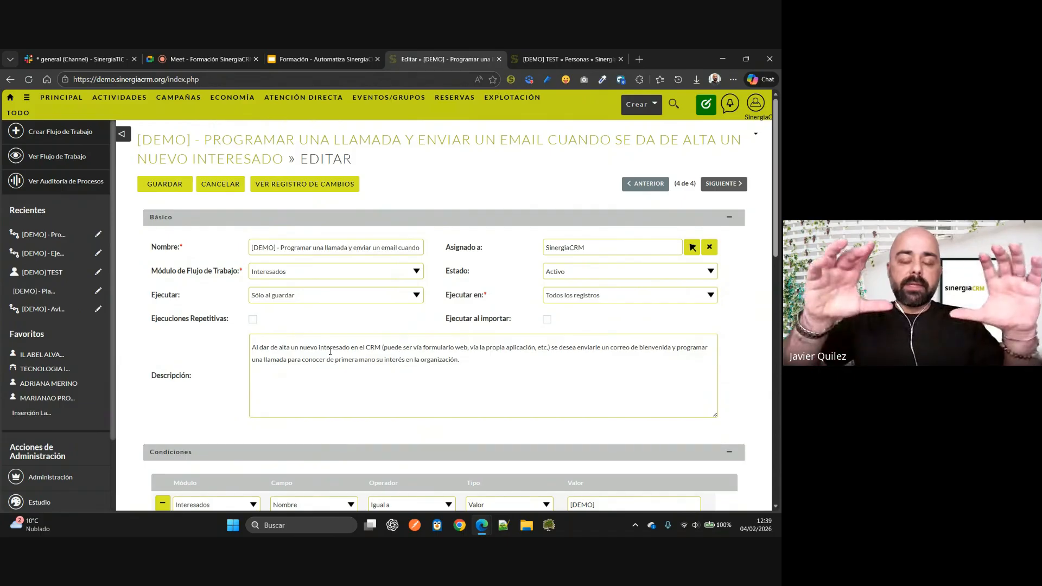
scroll(329, 353, "down", 4)
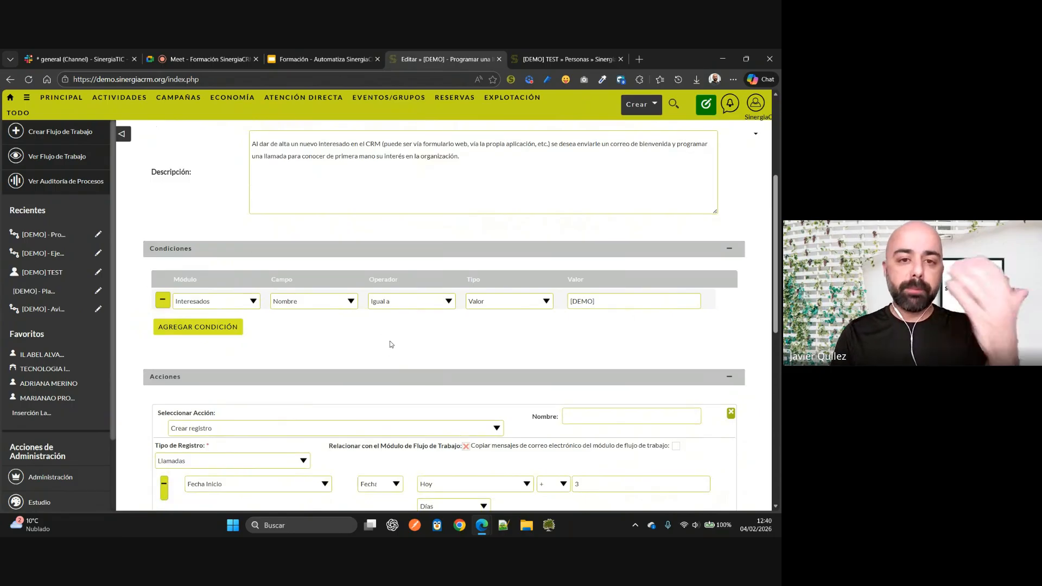
scroll(323, 343, "down", 1)
scroll(323, 343, "down", 3)
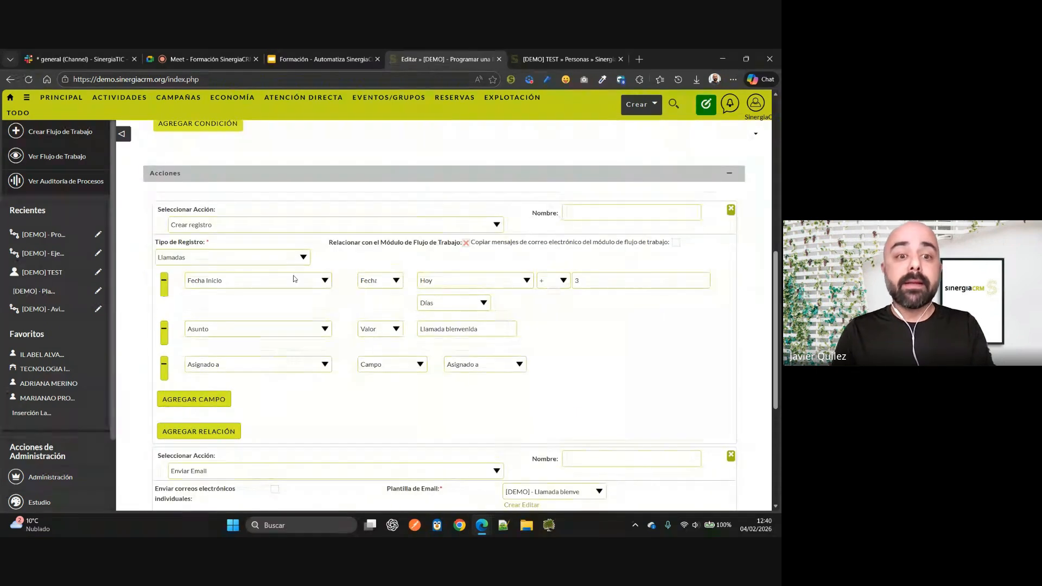
scroll(364, 329, "down", 2)
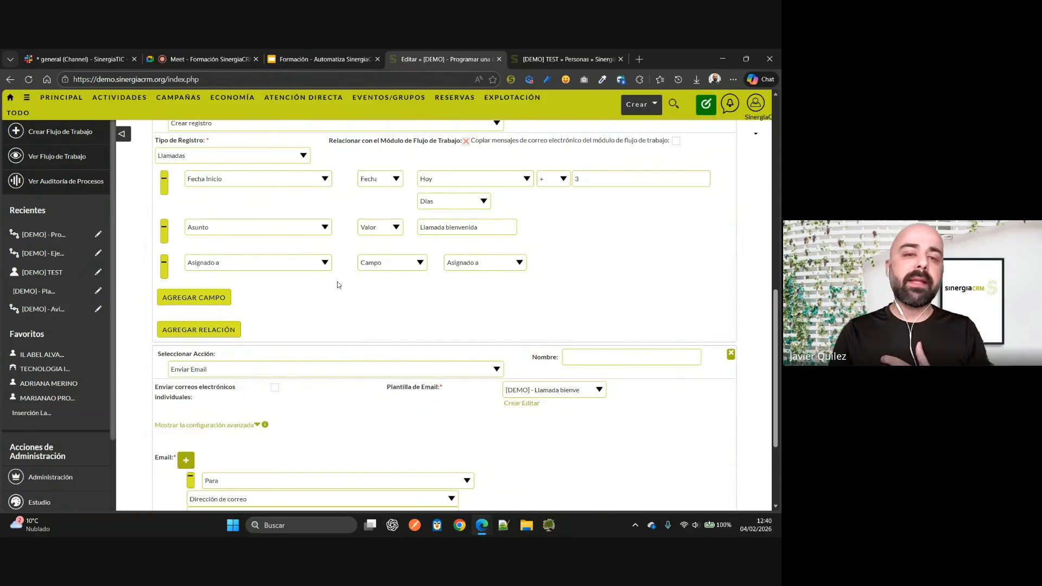
scroll(377, 314, "up", 15)
left_click(221, 184)
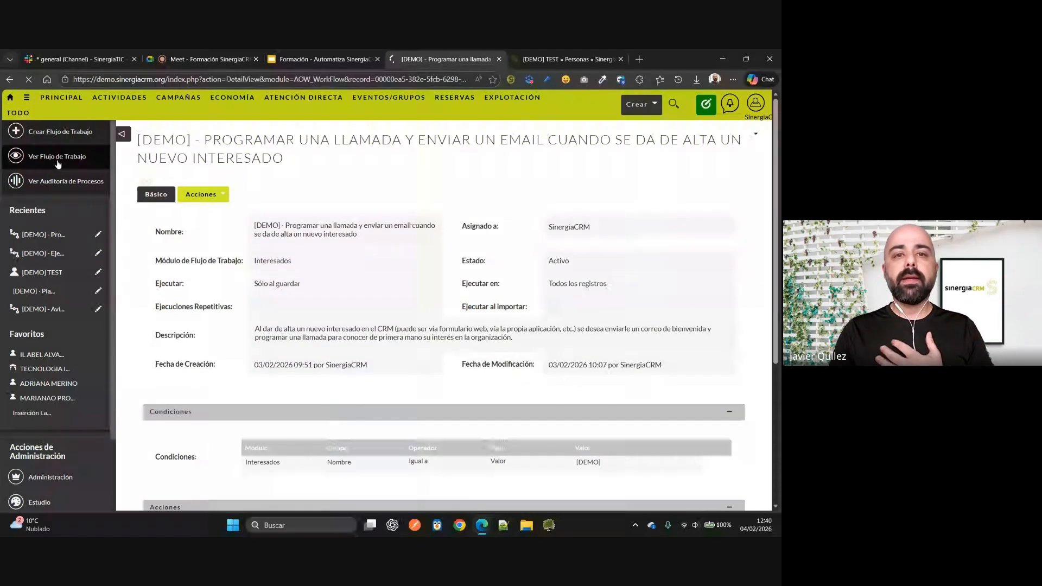
- Switch to the Google Slides training presentation and display slide 20 about birthday greetings for associated people
left_click(320, 59)
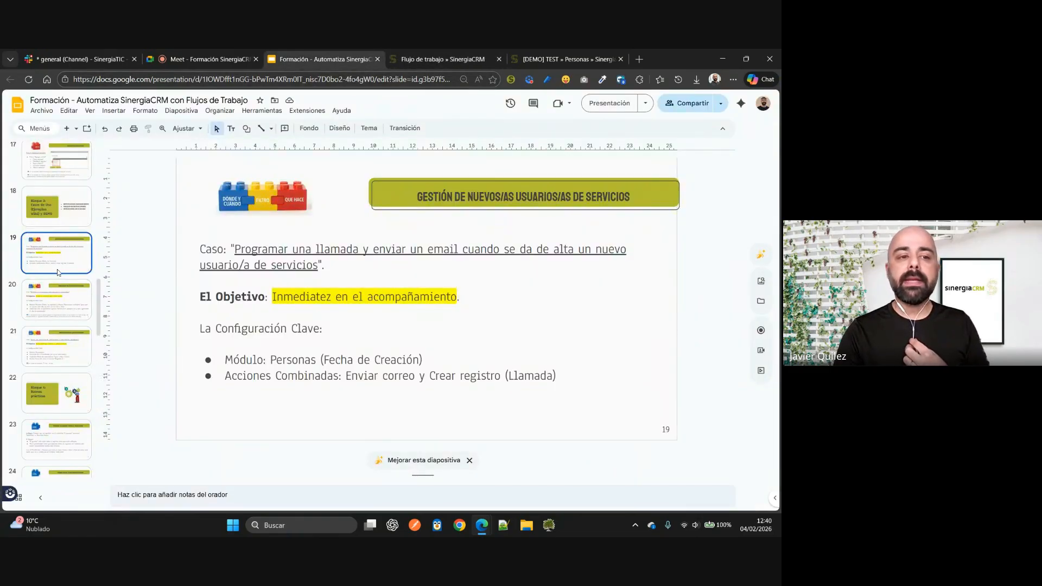
left_click(54, 304)
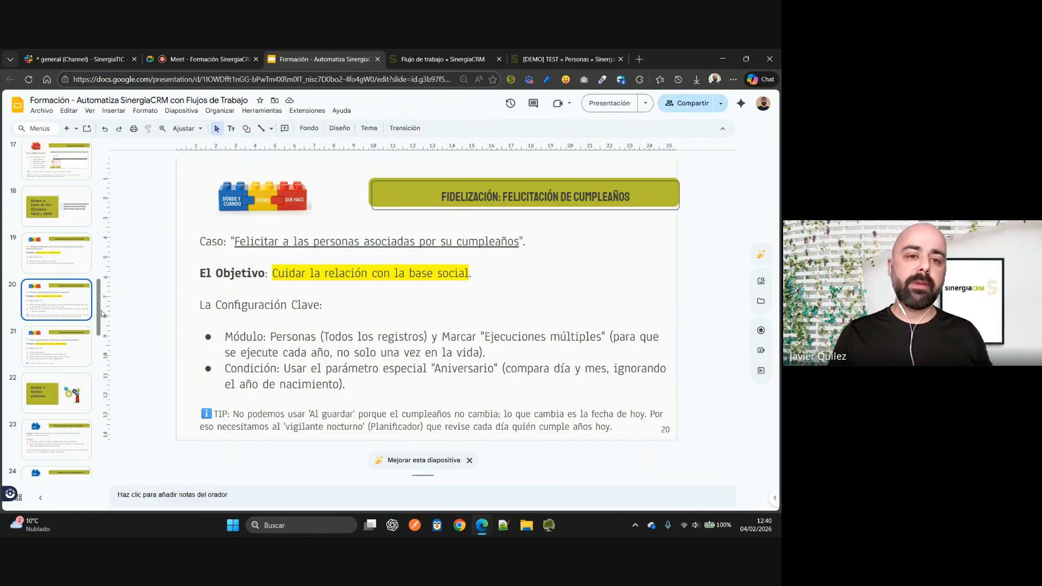
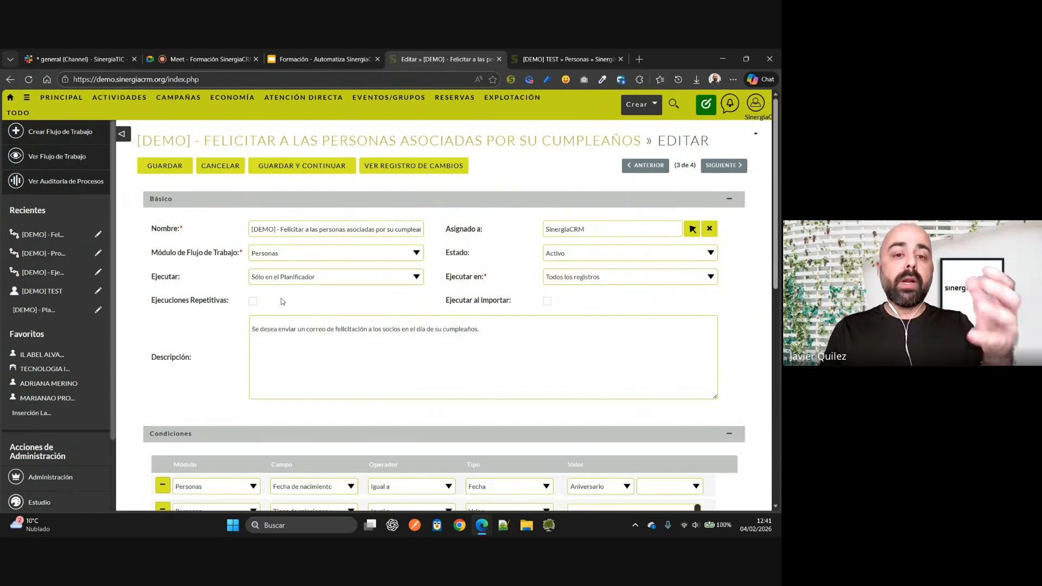
- Review the birthday greeting workflow's basic settings, conditions and Enviar Email action in its edit form
key("ctrl")
key("ctrl")
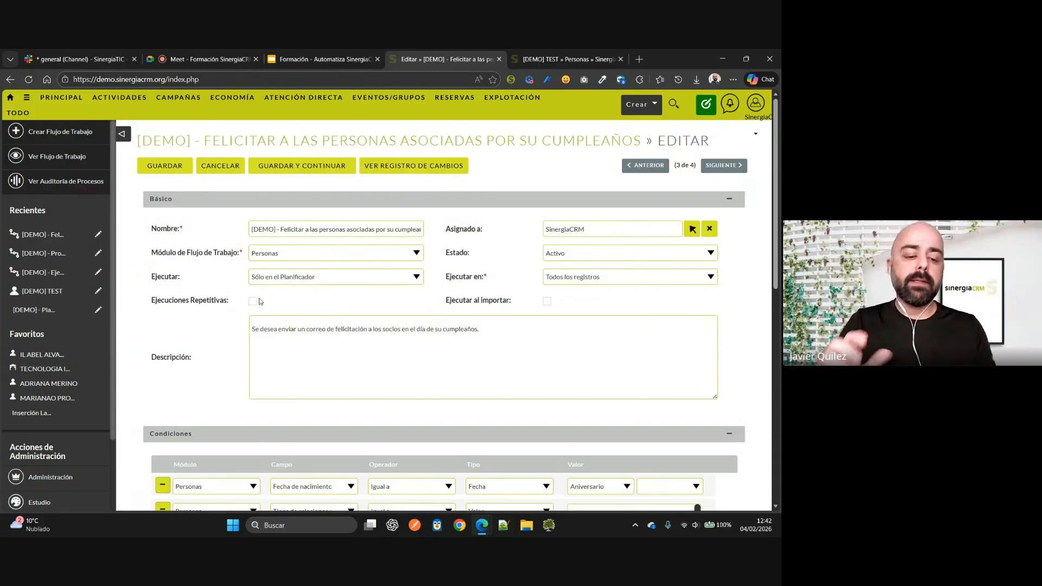
scroll(302, 311, "down", 4)
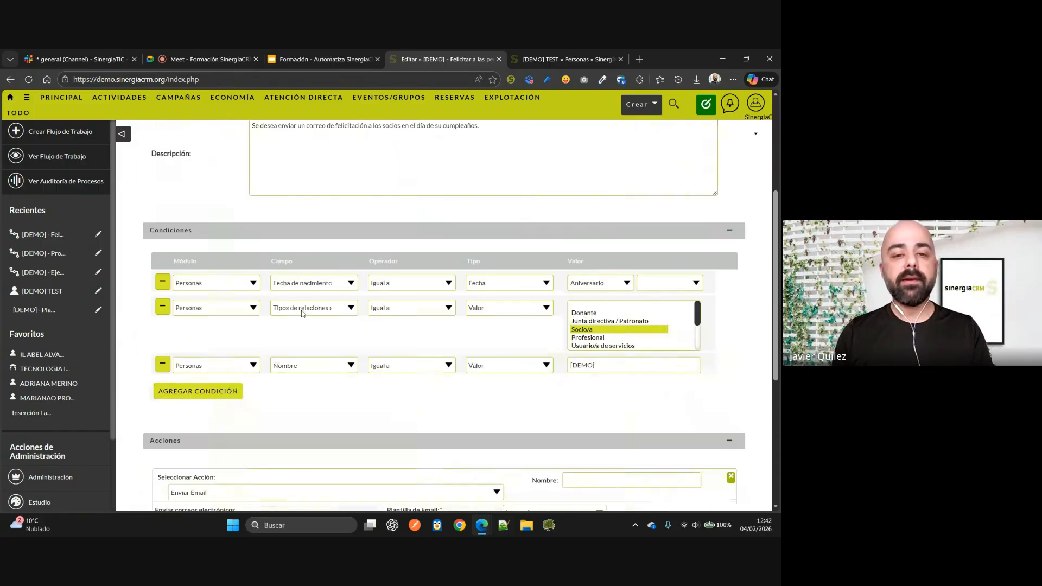
scroll(385, 311, "down", 3)
scroll(341, 344, "down", 2)
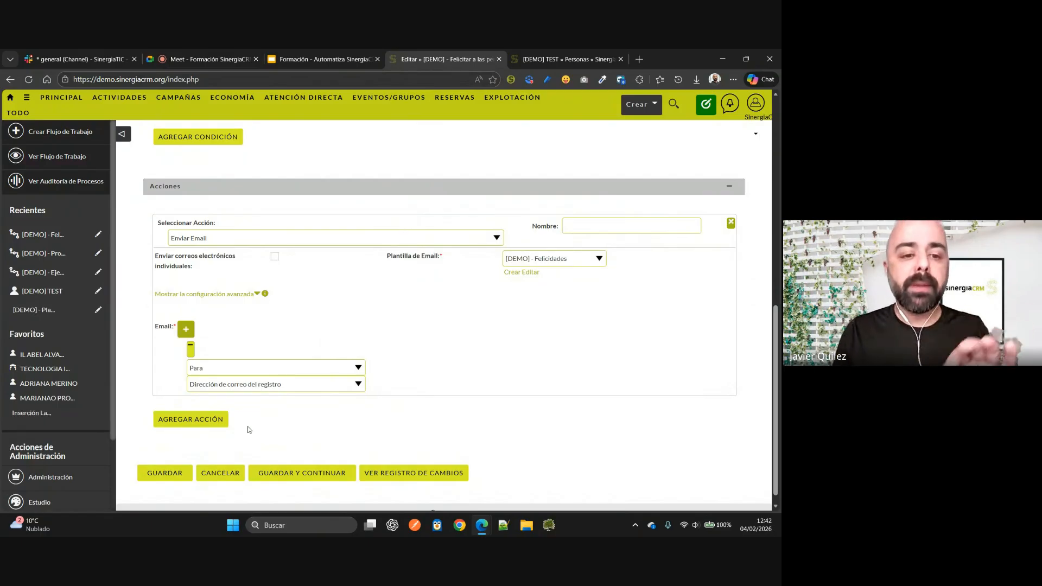
scroll(438, 340, "up", 1)
scroll(438, 339, "up", 3)
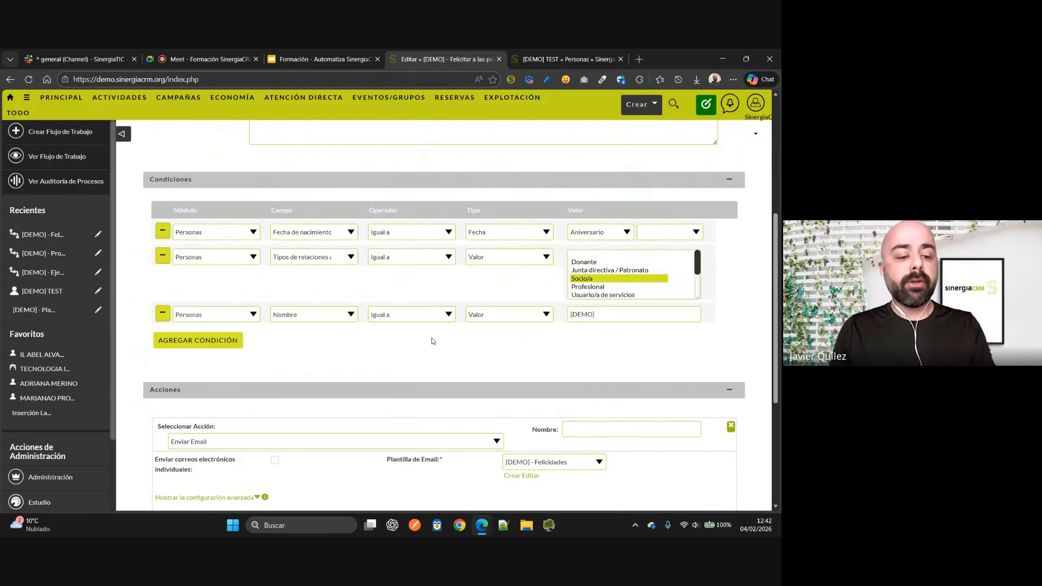
- Examine the birthday workflow's Fecha de nacimiento and relationship type conditions, and leave editing without saving
key("ctrl")
key("ctrl")
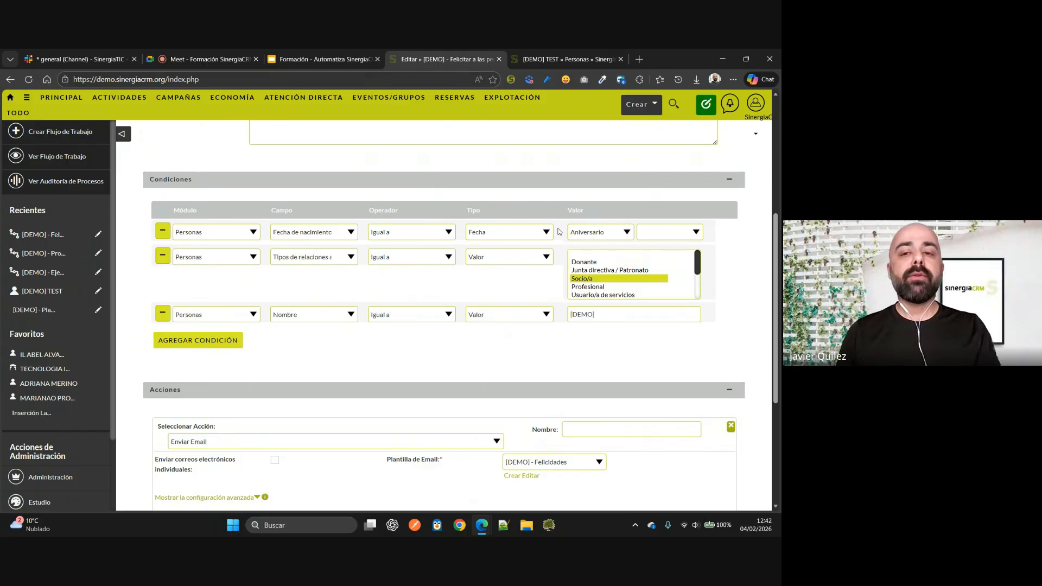
key("ctrl")
key("ctrl")
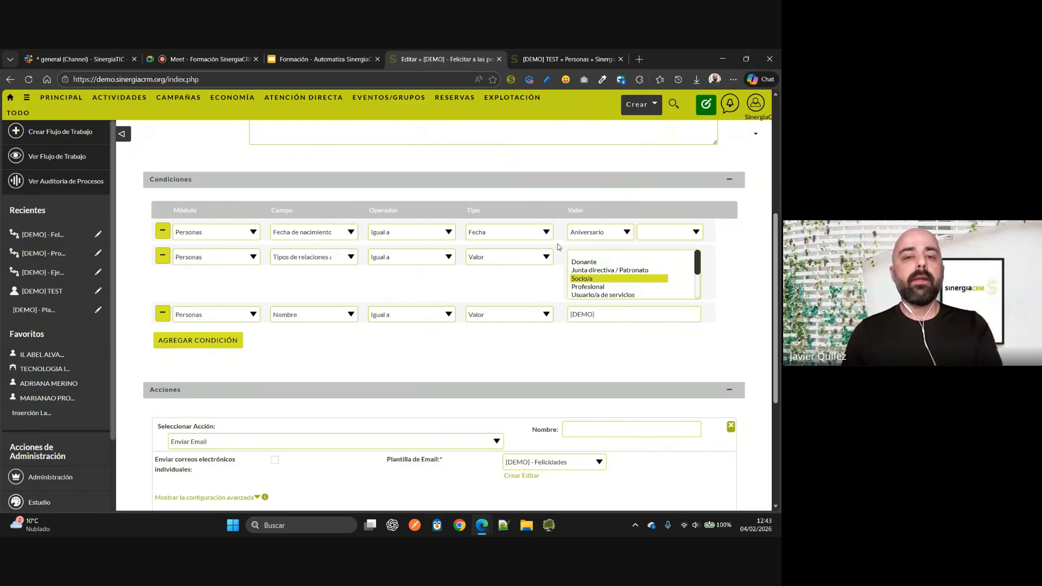
scroll(274, 293, "up", 5)
left_click(223, 168)
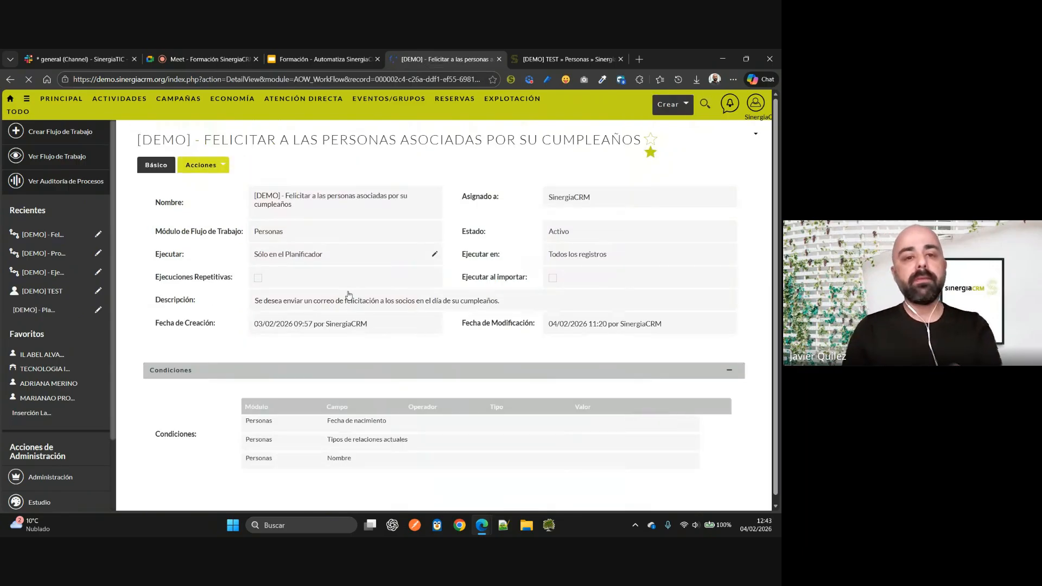
- Open the [DEMO] STIC record from the workflow's Auditoría de Procesos in a new tab and inspect the day and month of its Fecha de nacimiento
scroll(348, 295, "down", 4)
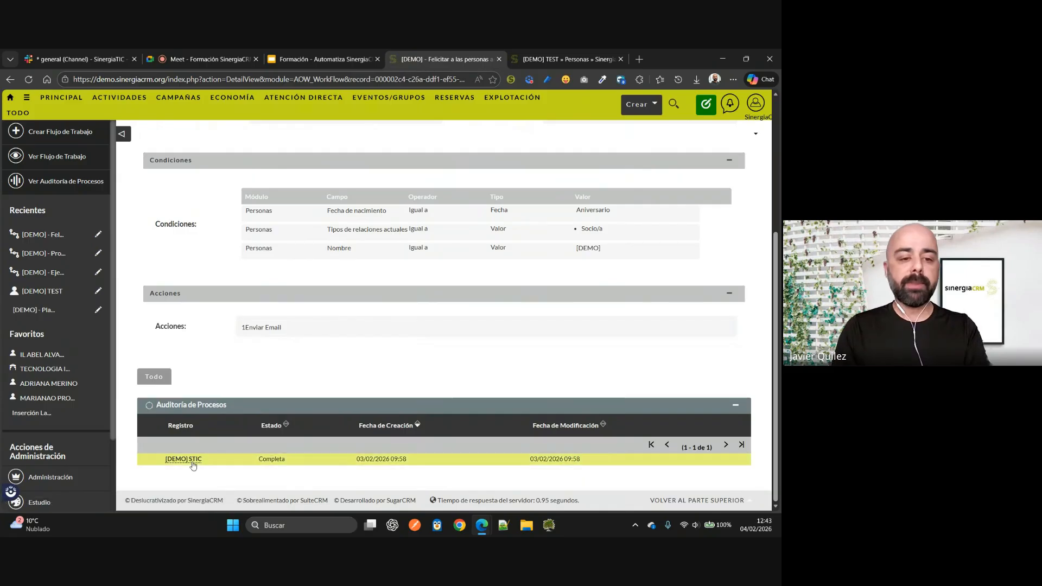
right_click(195, 461)
left_click(259, 285)
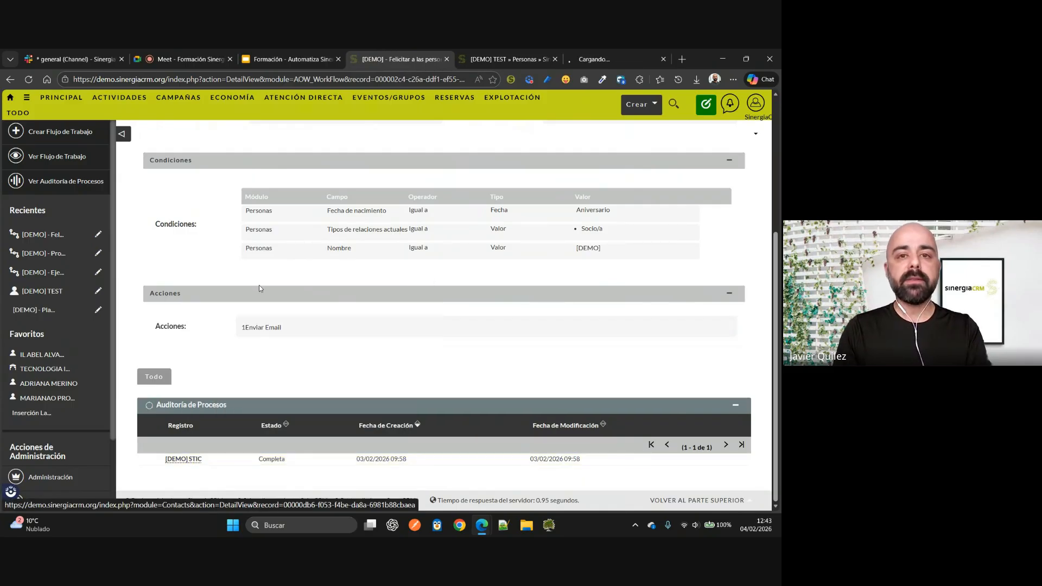
left_click(608, 59)
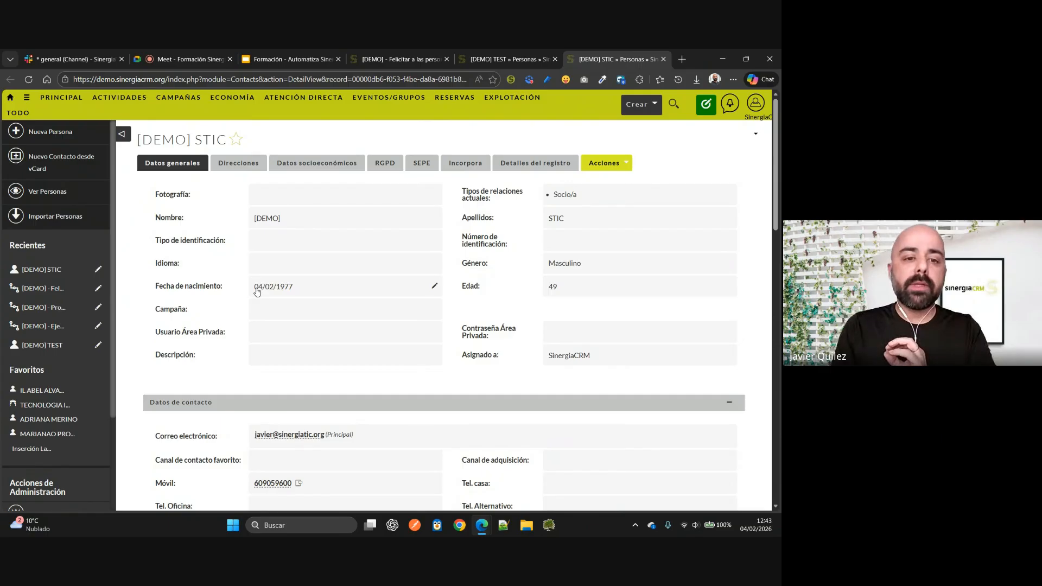
left_click_drag(256, 288, 272, 289)
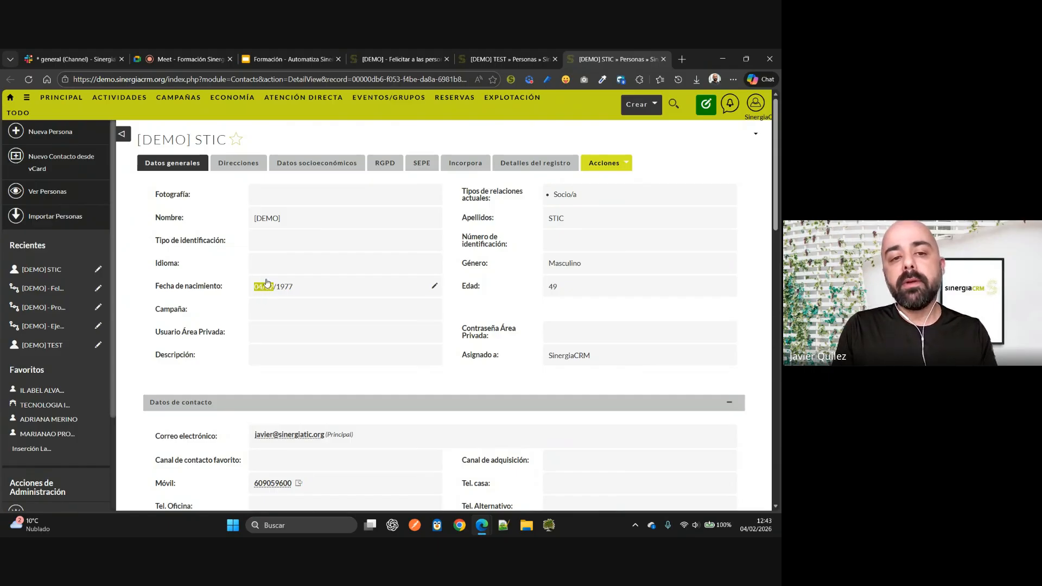
- Compare the workflow's Fecha de nacimiento condition and its Aniversario value with the birth date on the [DEMO] STIC record
key("ctrl+shift+Tab")
key("ctrl+shift+Tab")
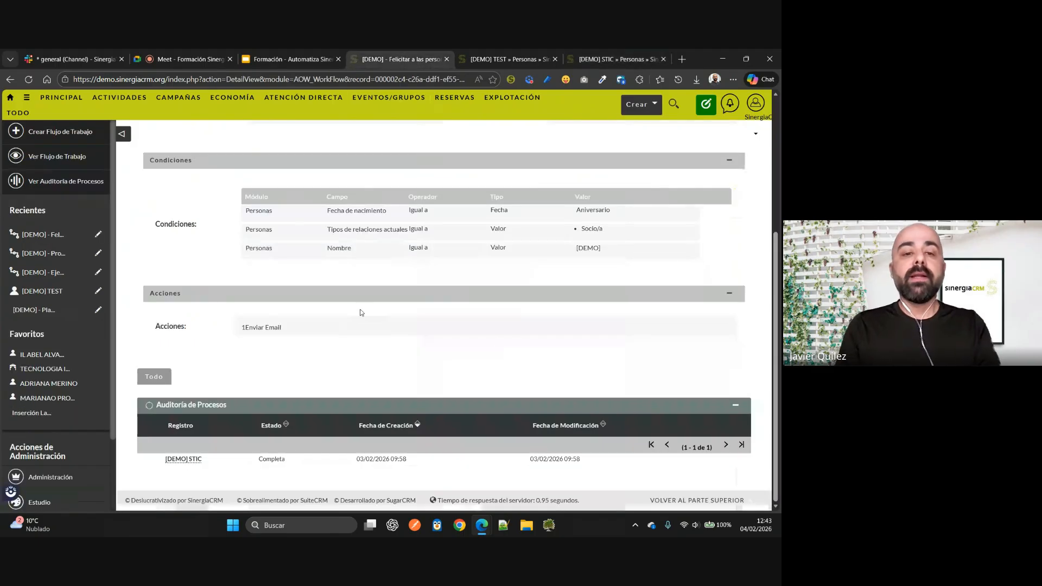
left_click_drag(328, 211, 387, 216)
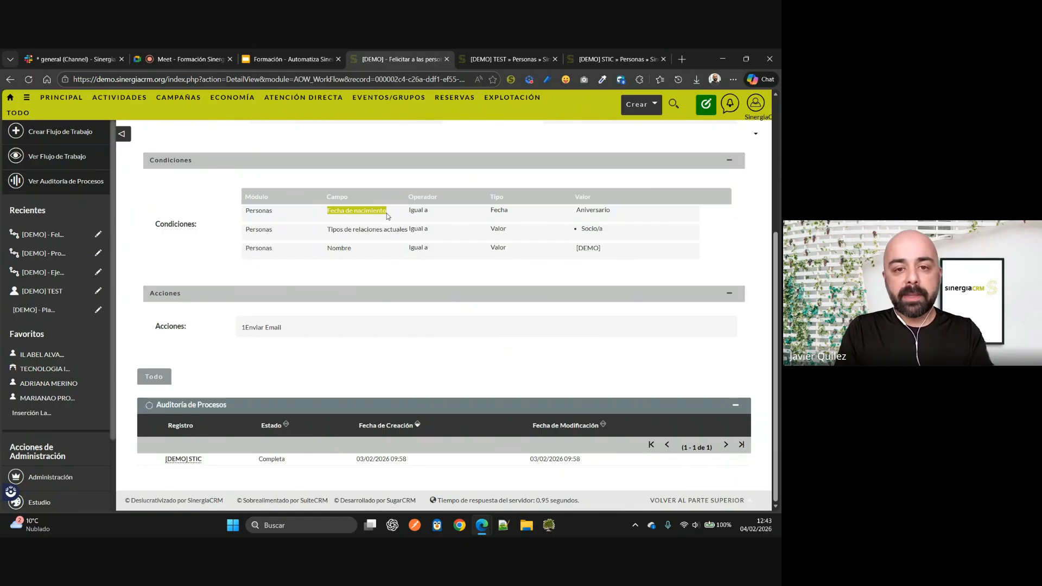
left_click(619, 59)
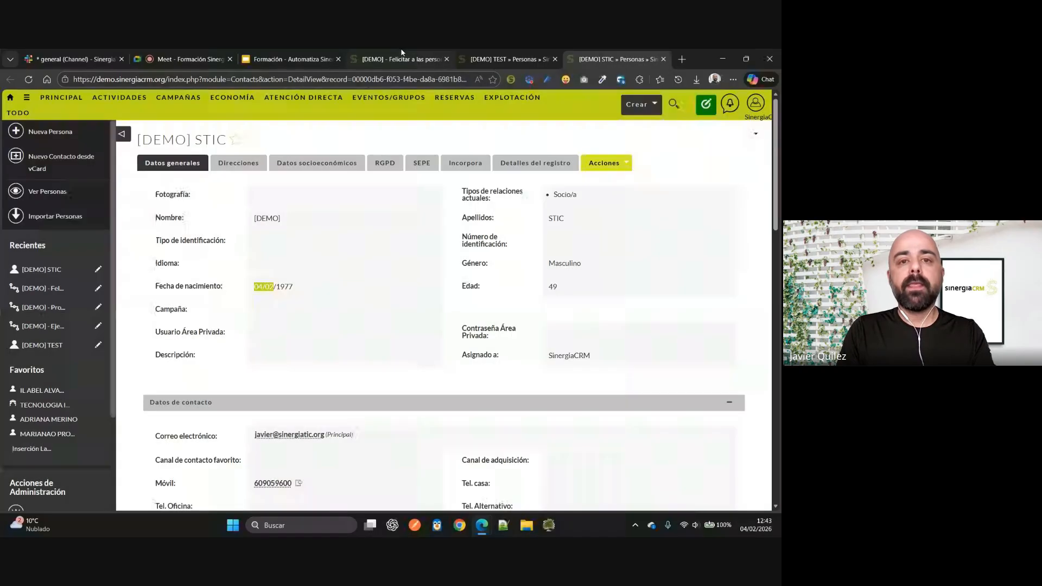
left_click(401, 55)
left_click_drag(577, 210, 610, 210)
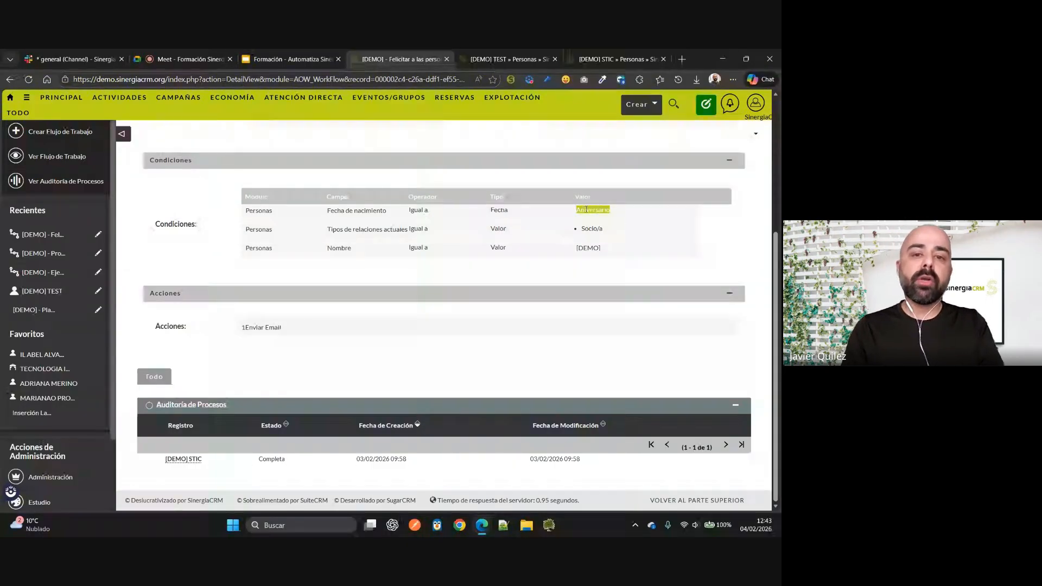
left_click(617, 60)
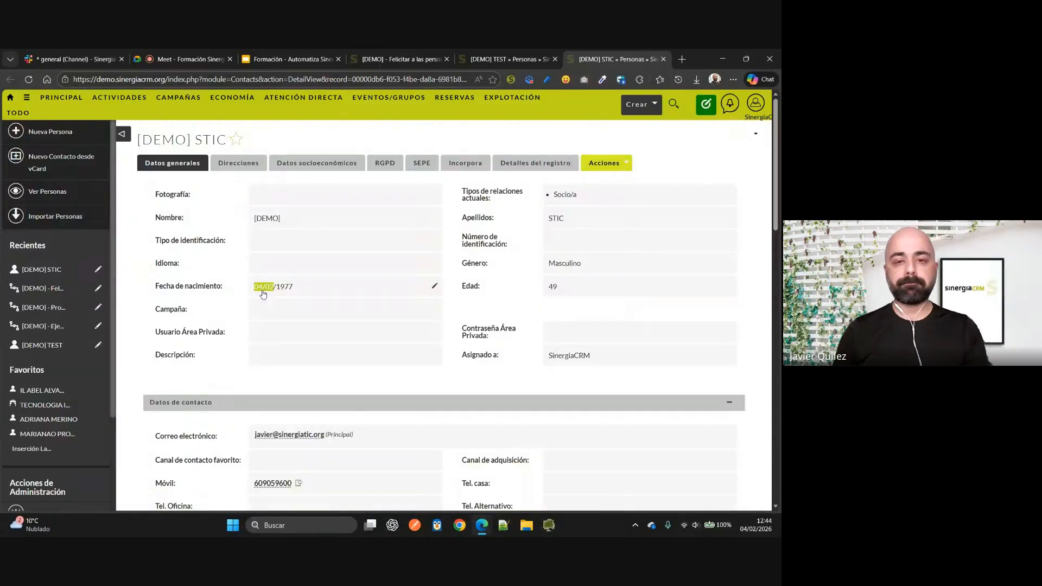
- Return to the Google Slides presentation and display slide 21 about document expiry notices
left_click(308, 61)
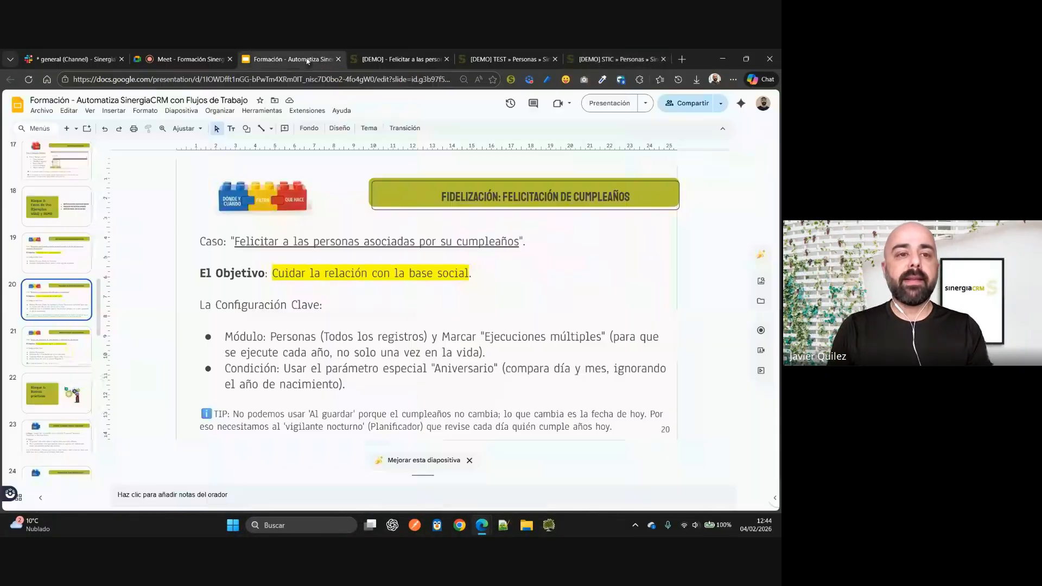
left_click(64, 341)
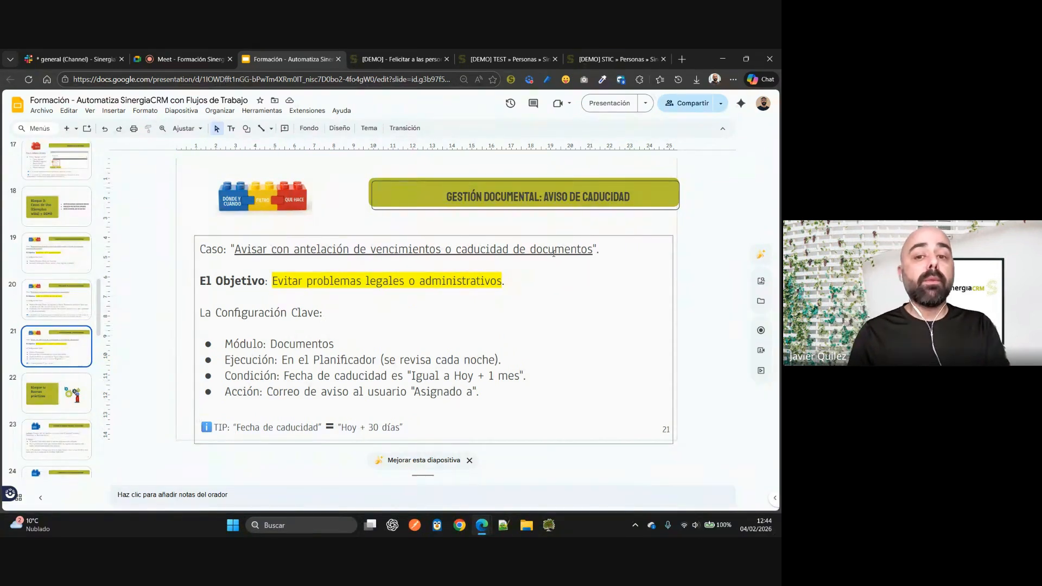
- Switch back to SinergiaCRM and open the demo workflow that warns of upcoming procedure deadlines or document expiry from the workflow list
left_click(407, 63)
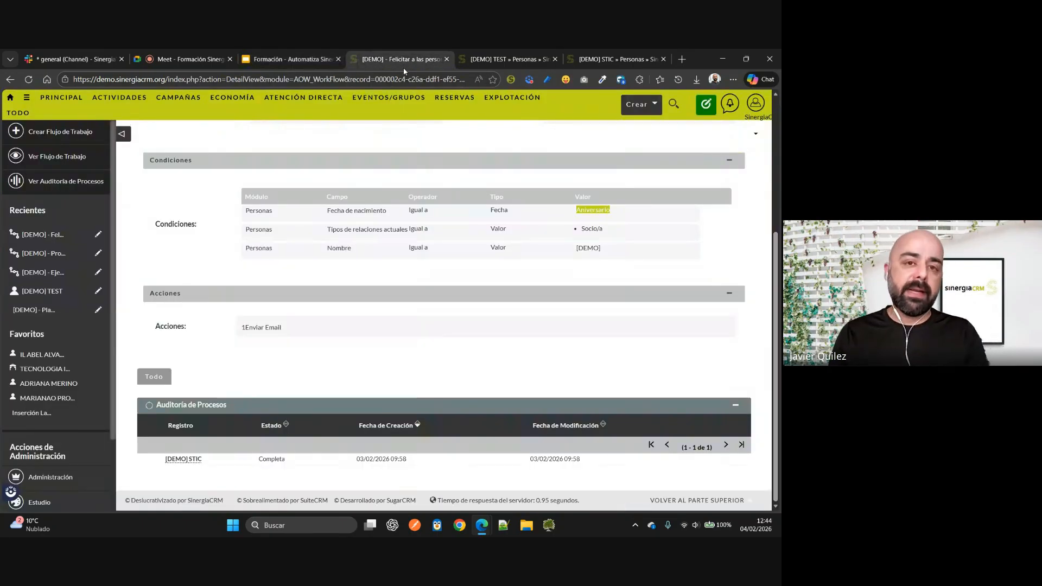
scroll(259, 236, "up", 4)
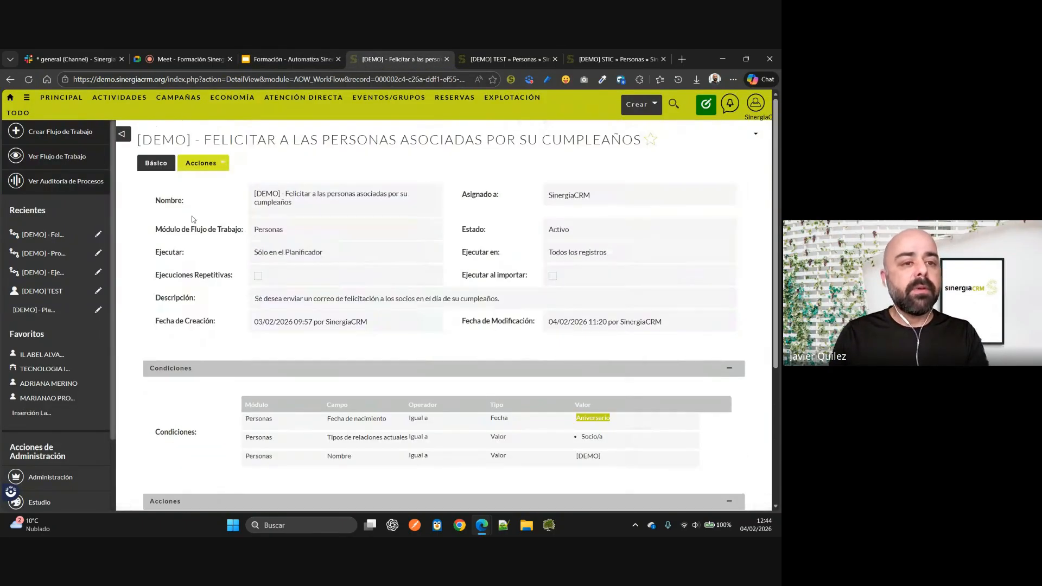
left_click(54, 160)
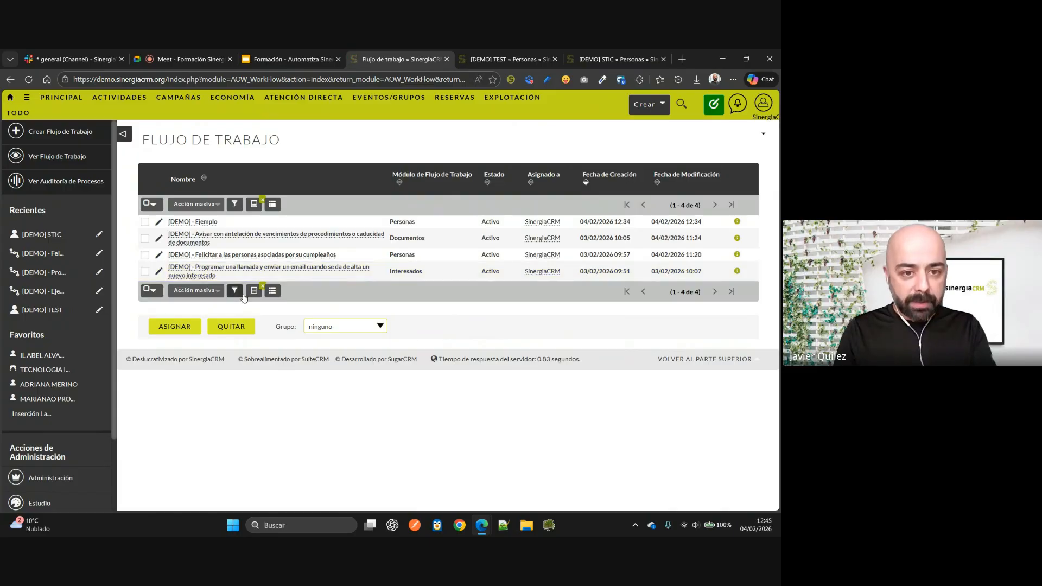
left_click(145, 238)
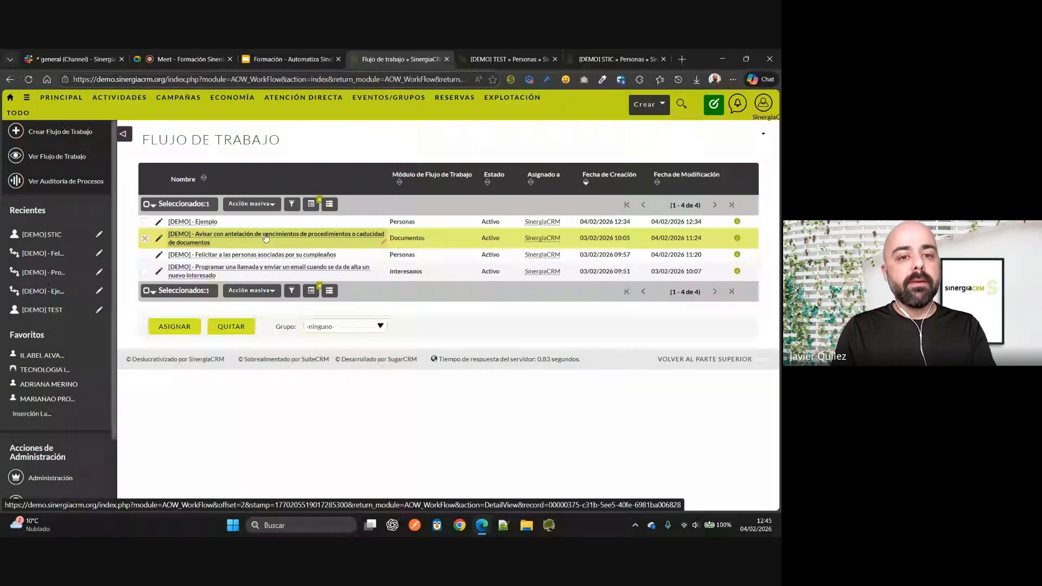
left_click(224, 237)
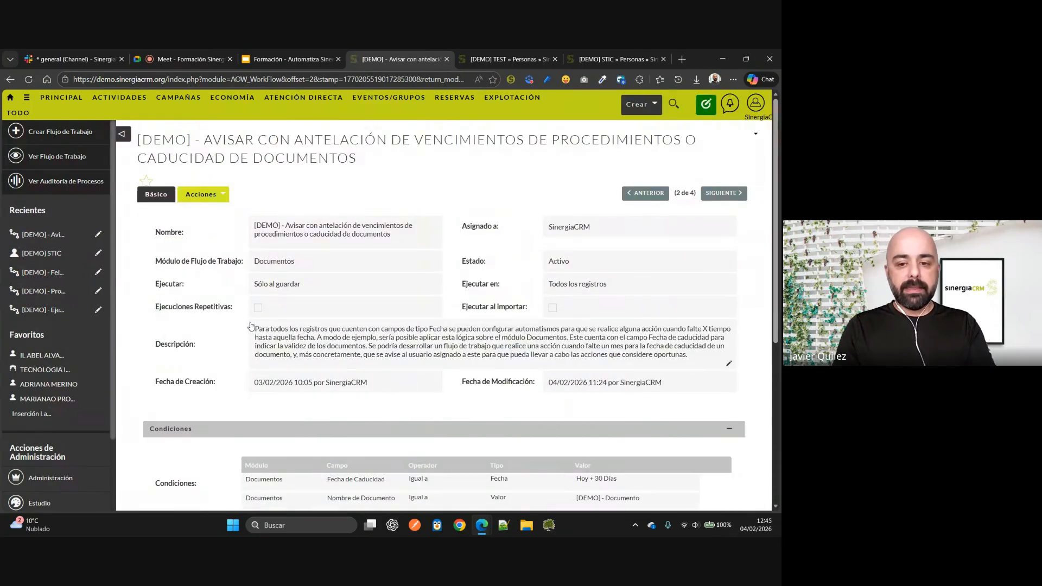
- Review the document expiry workflow's conditions, highlighting the Fecha de Caducidad rule set to Hoy + 30 Días
scroll(252, 327, "down", 2)
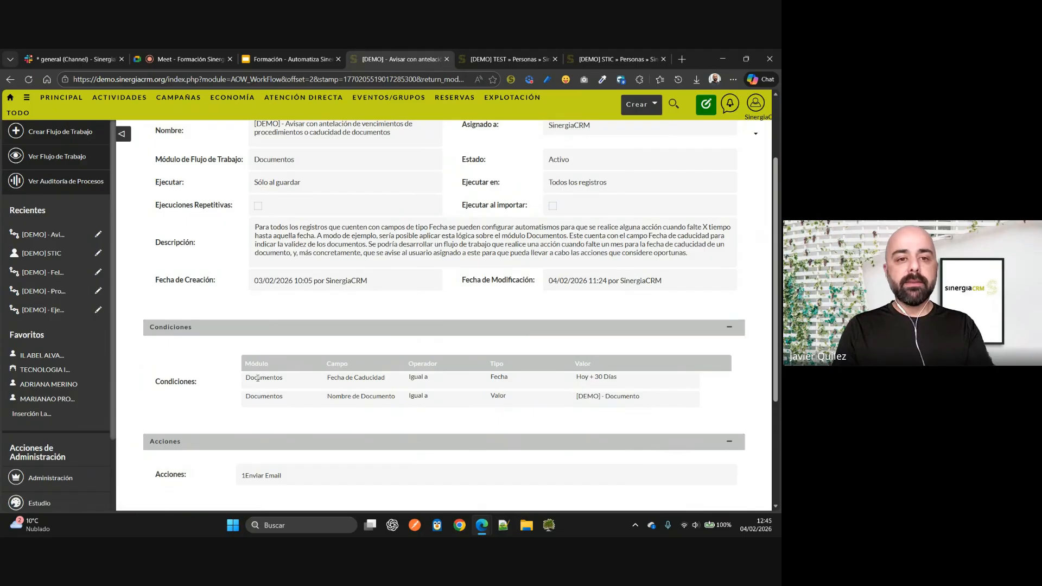
left_click_drag(247, 377, 618, 389)
left_click(210, 370)
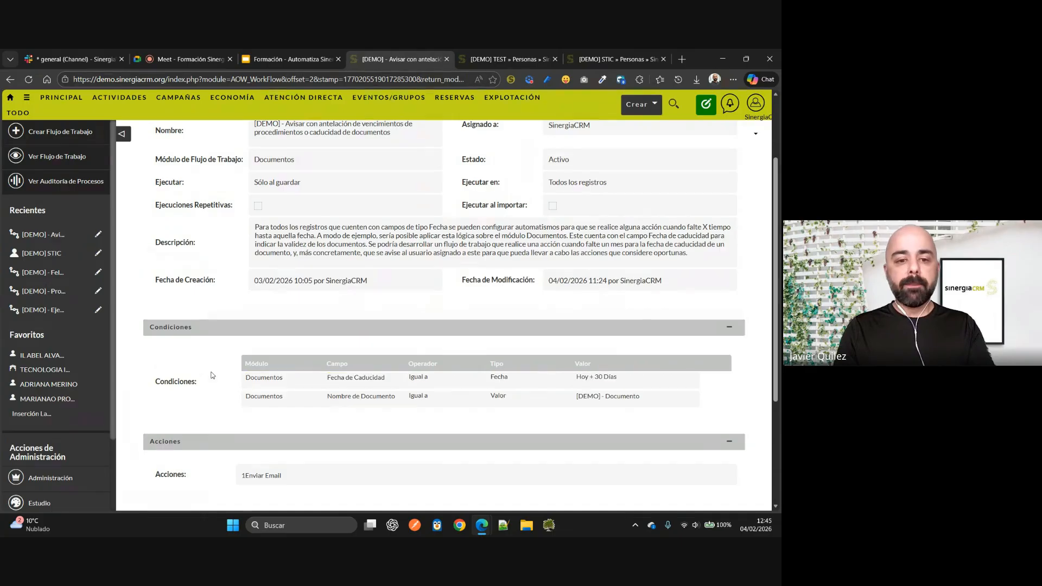
- Open the most recent [DEMO] - Documento record from the expiry workflow's Auditoría de Procesos in a new tab
scroll(293, 373, "down", 2)
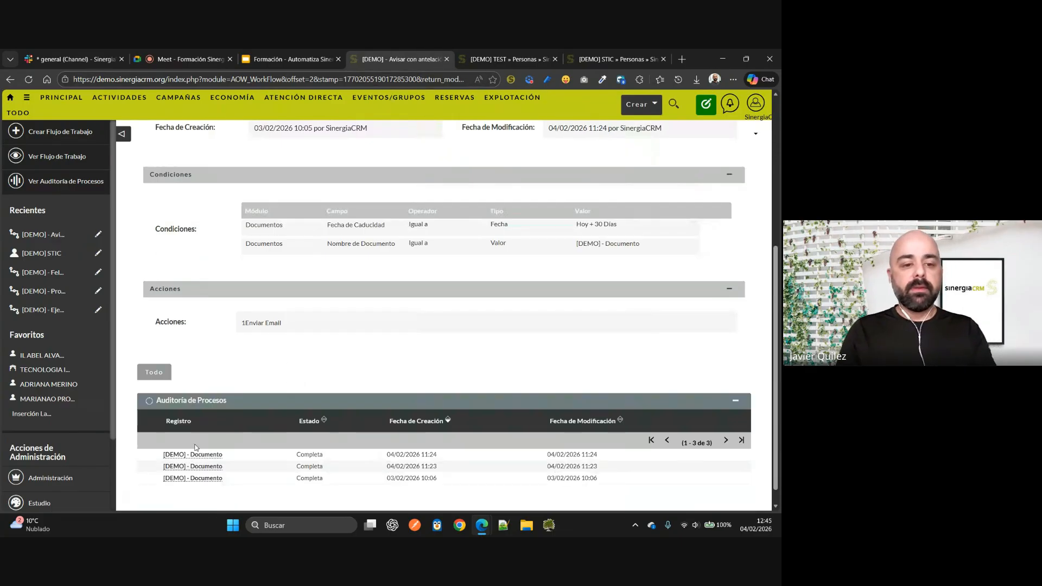
right_click(196, 453)
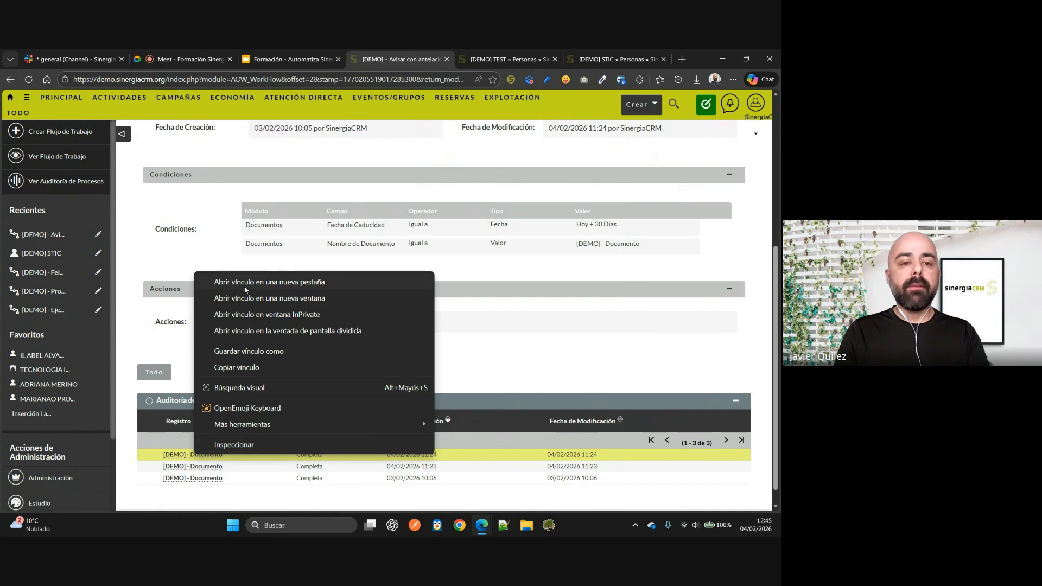
left_click(247, 282)
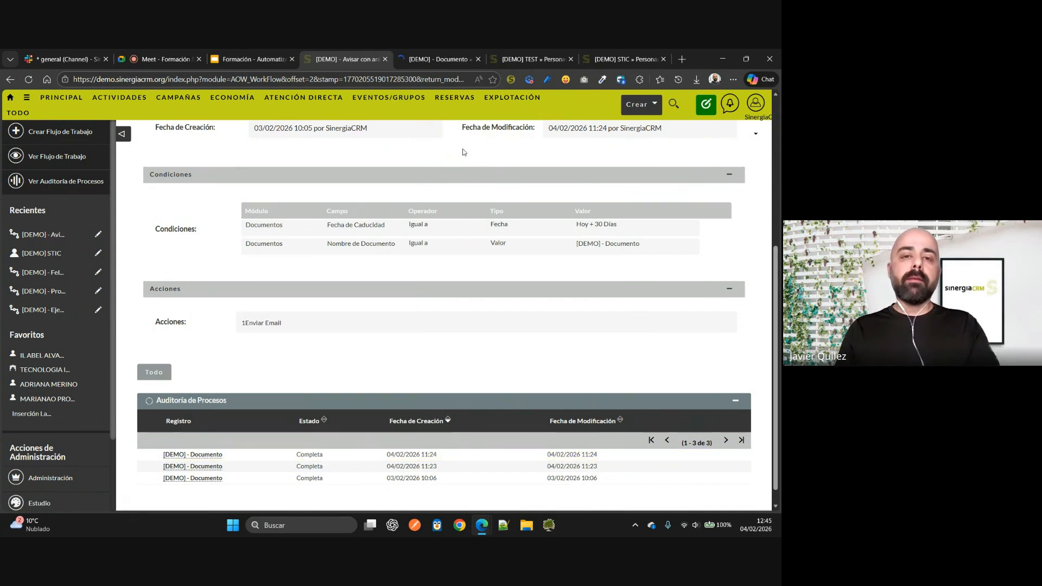
left_click(430, 61)
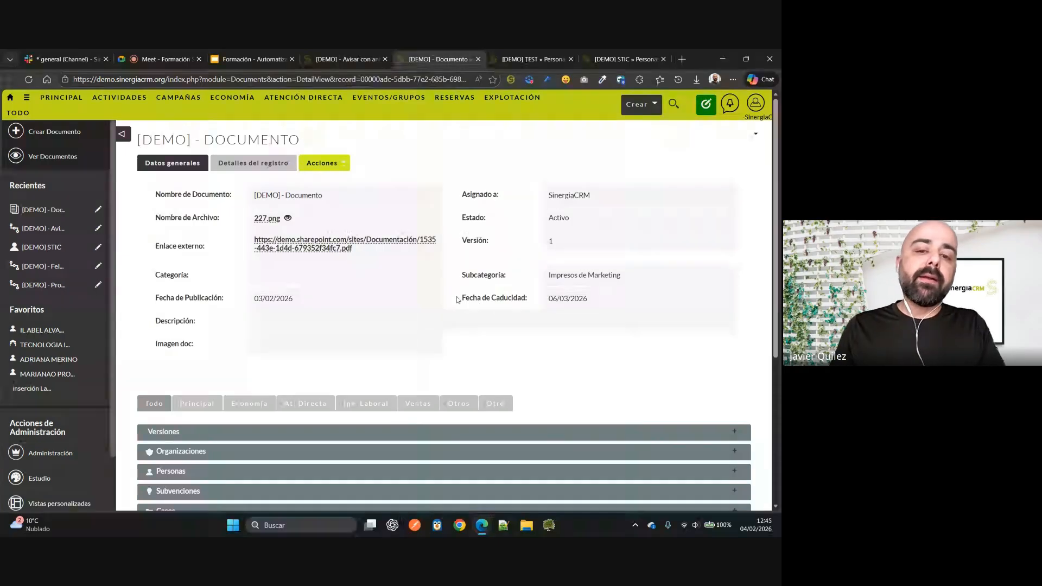
- Inspect the Fecha de Caducidad field of the [DEMO] - Documento record, highlighting its label and the day and month
left_click_drag(463, 297, 527, 299)
key("ctrl")
key("ctrl")
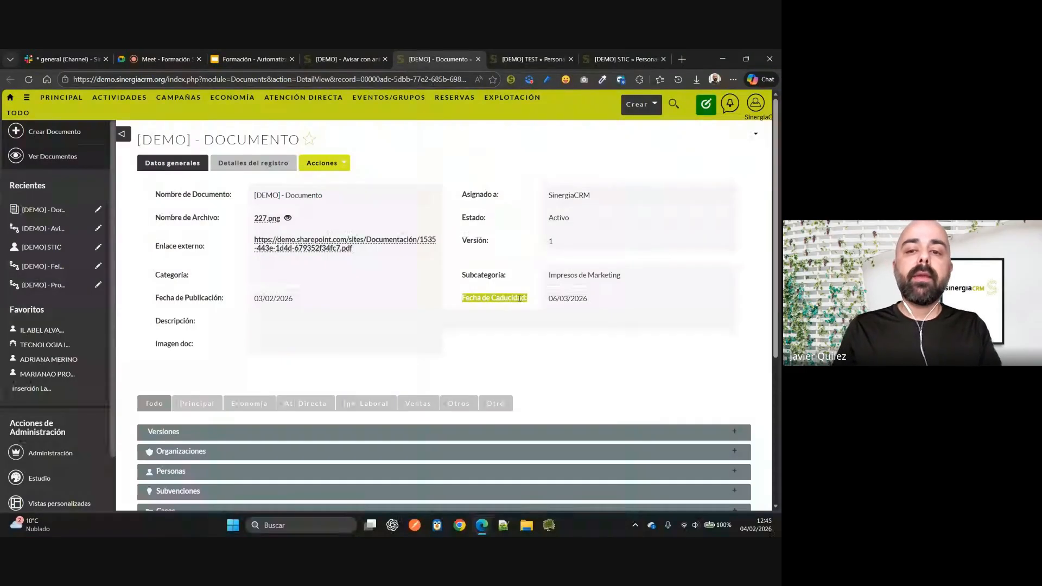
left_click(520, 299)
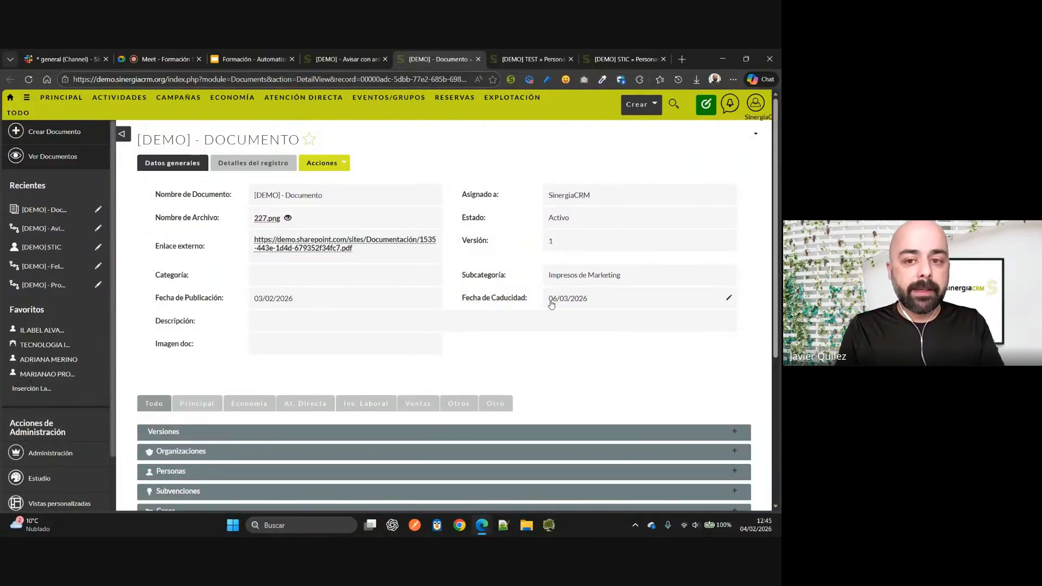
left_click_drag(550, 300, 568, 305)
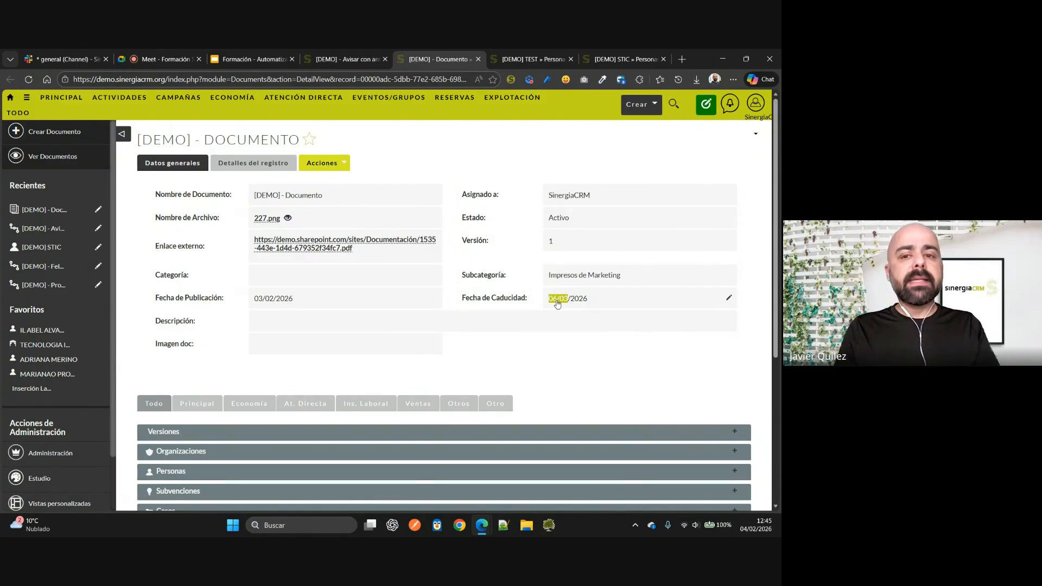
- Highlight the complete Fecha de Caducidad date in the [DEMO] - Documento record
left_click(588, 304)
left_click_drag(587, 304, 541, 308)
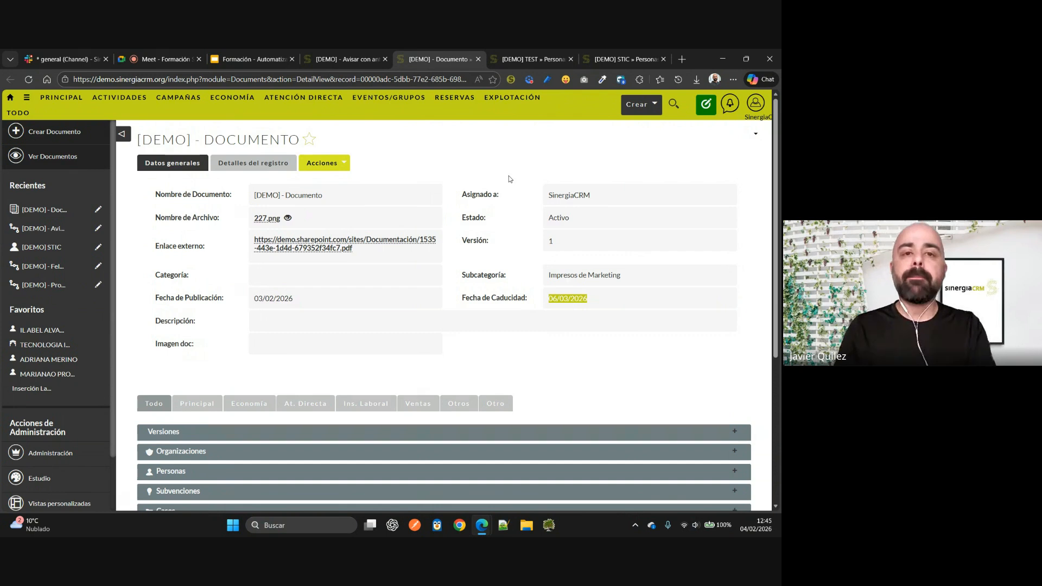
- Return to the document expiry workflow and open it for editing
left_click(343, 59)
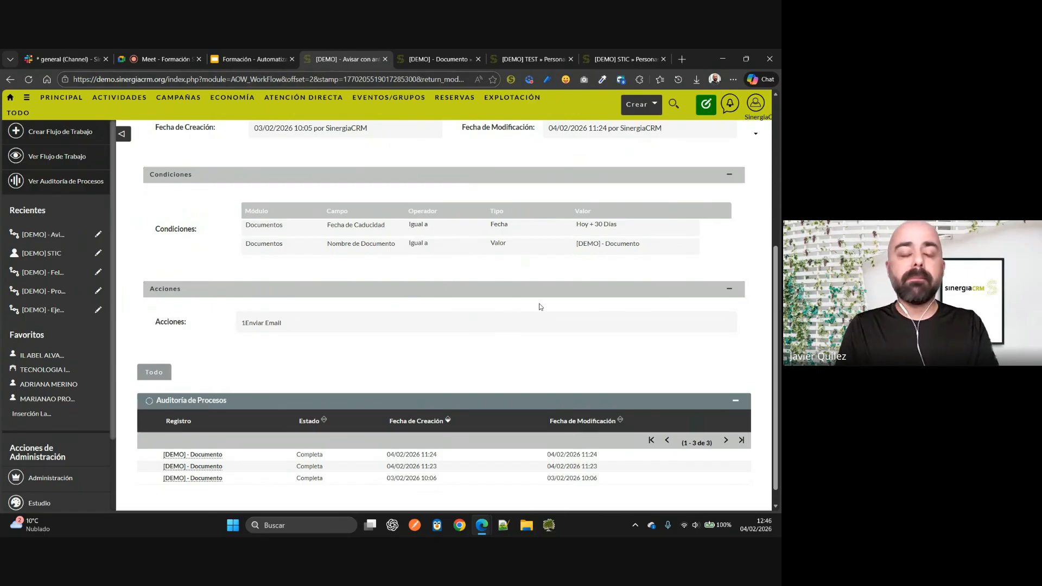
scroll(442, 338, "up", 2)
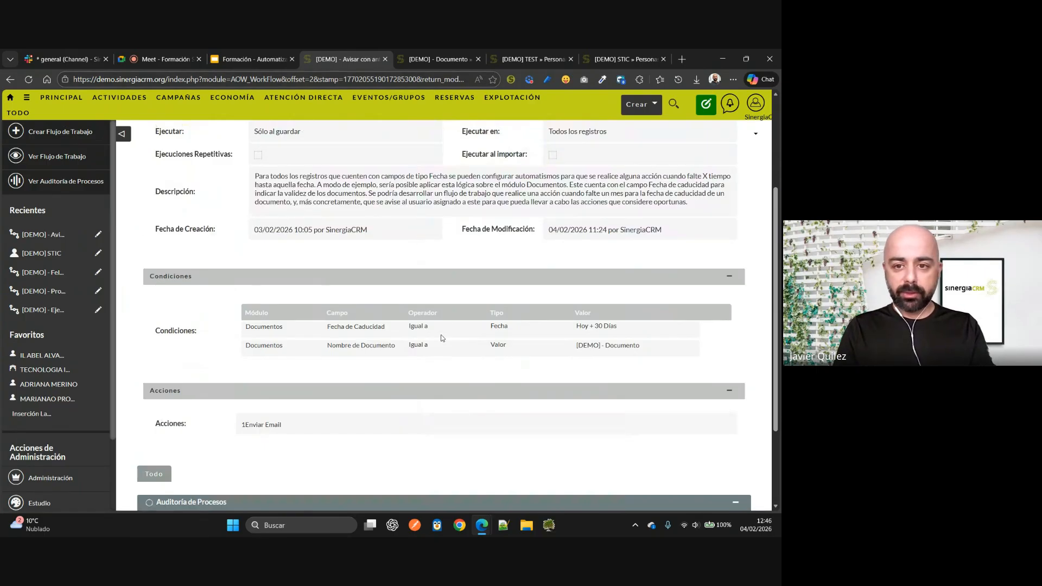
scroll(440, 338, "up", 2)
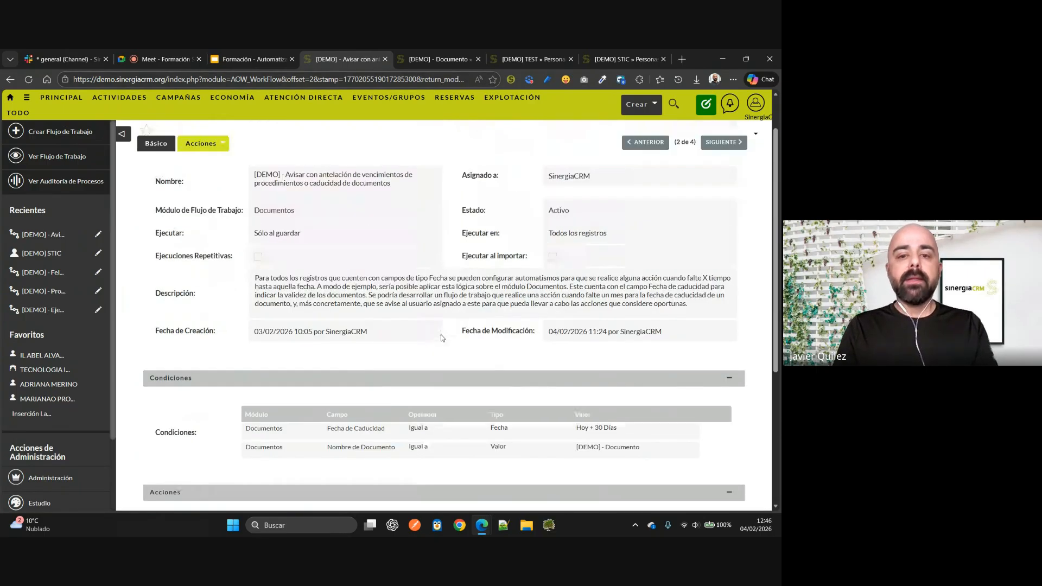
left_click(202, 143)
left_click(174, 168)
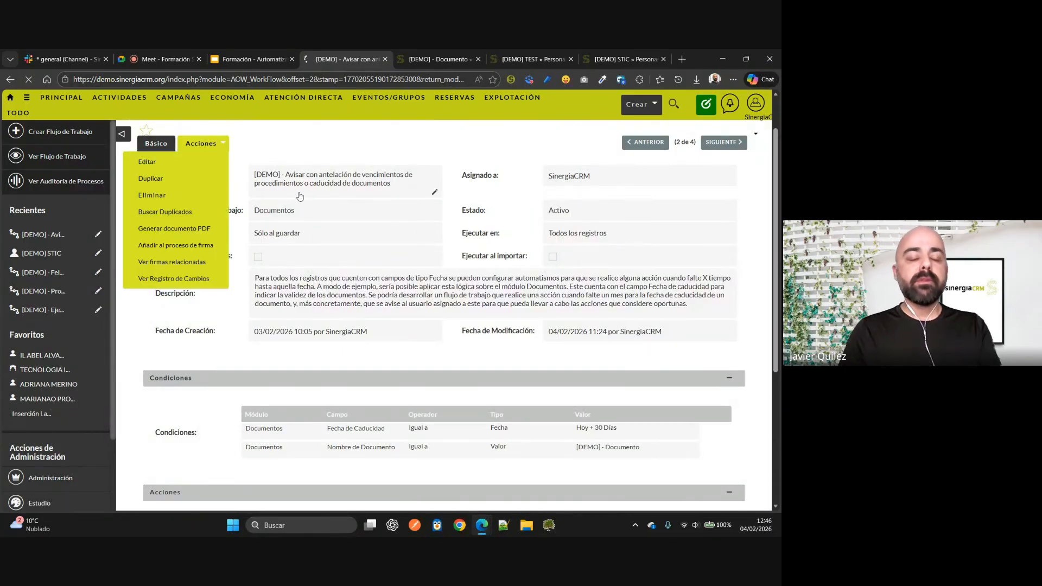
- Compare the workflow's Fecha de Caducidad condition, Hoy + 30 Días, with the expiry date in the [DEMO] - Documento record
scroll(323, 332, "down", 5)
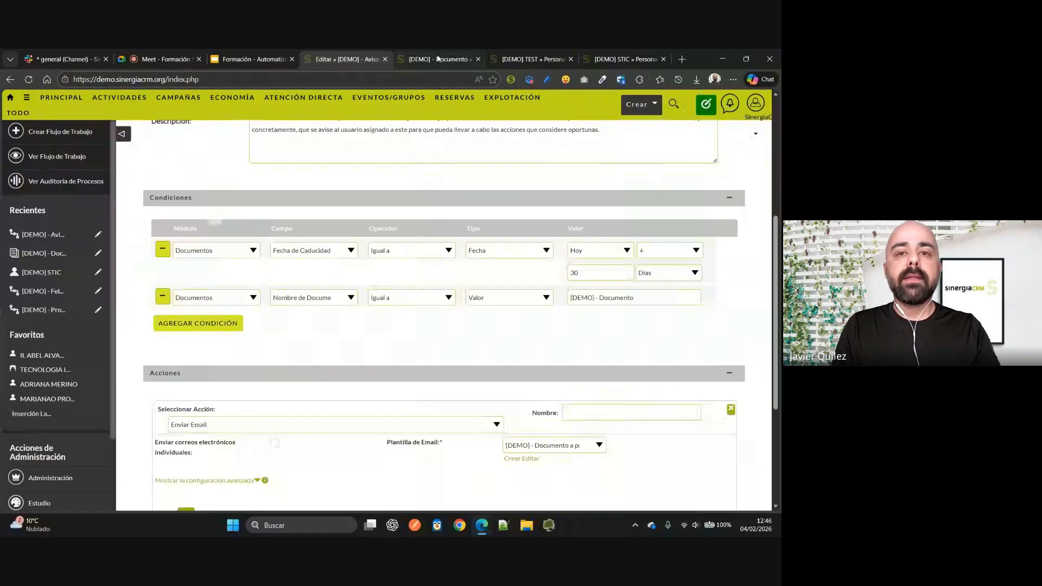
left_click(439, 58)
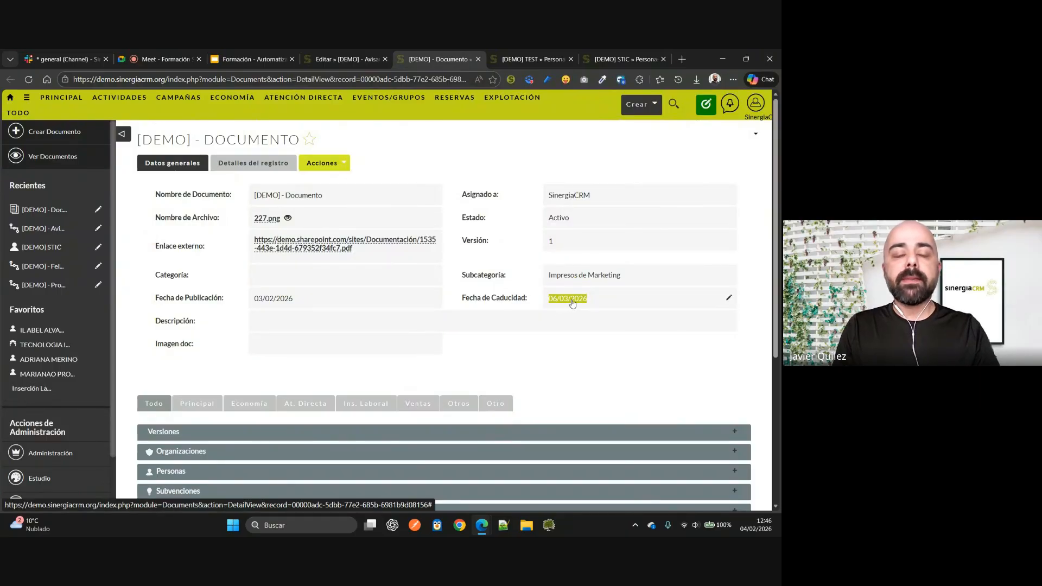
left_click(358, 64)
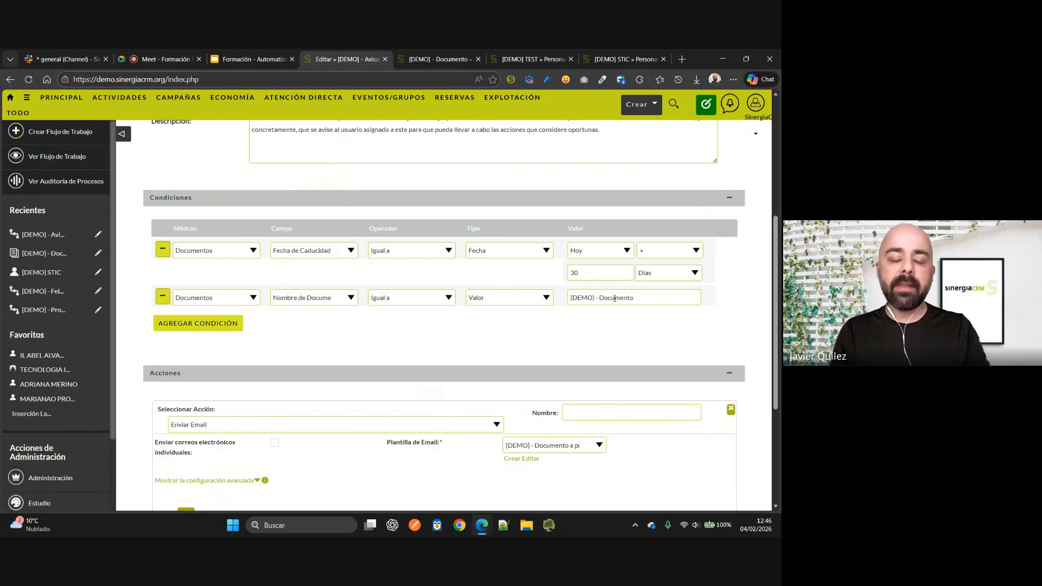
key("ctrl")
key("ctrl")
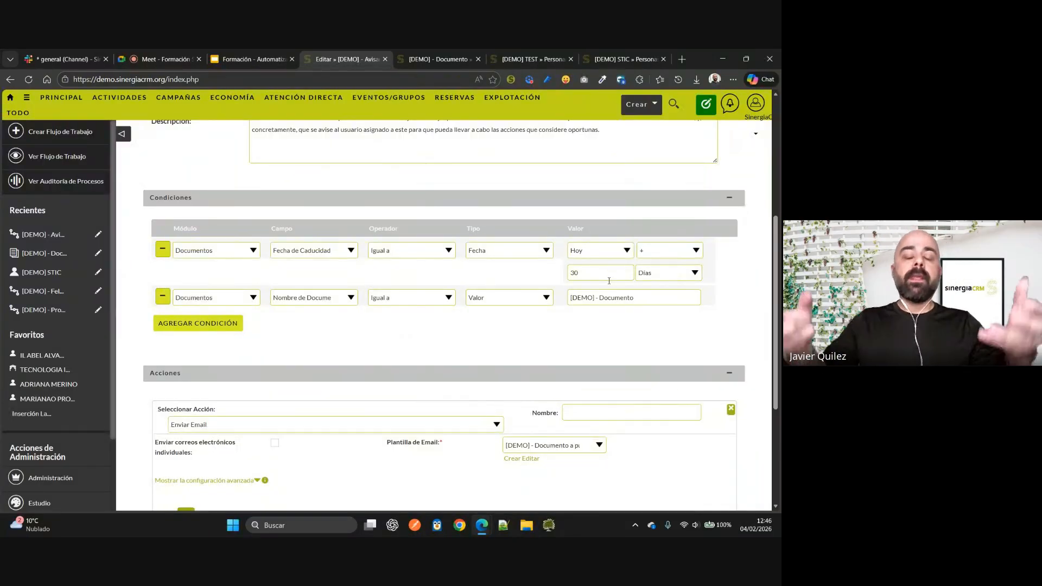
- Set the expiry workflow's Ejecutar option to Sólo en el Planificador
scroll(610, 281, "up", 2)
scroll(326, 255, "up", 1)
left_click(282, 195)
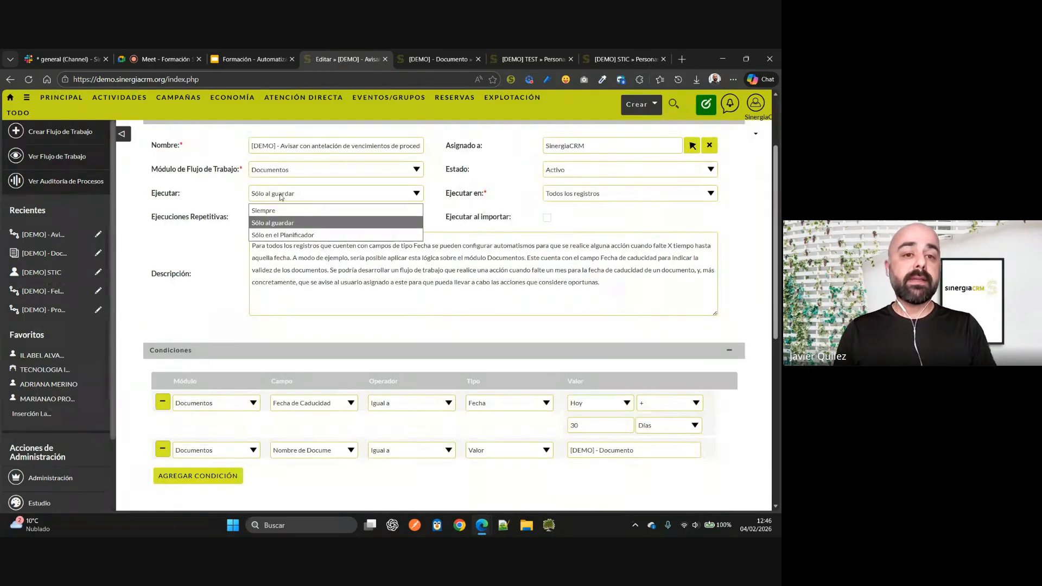
left_click(288, 235)
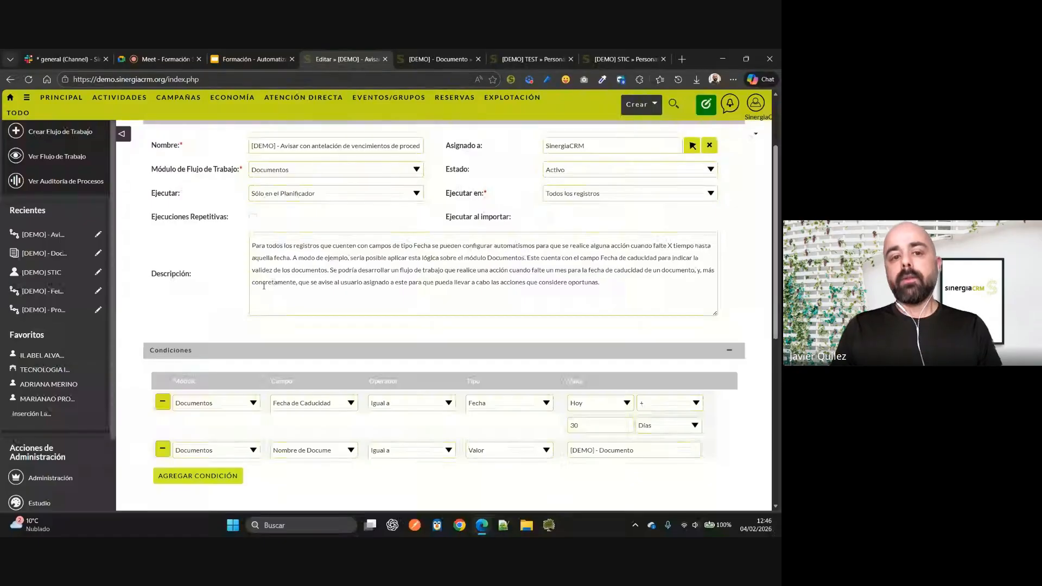
- Review the expiry workflow's conditions and its Enviar Email action, including the email template and recipient settings
scroll(264, 286, "down", 2)
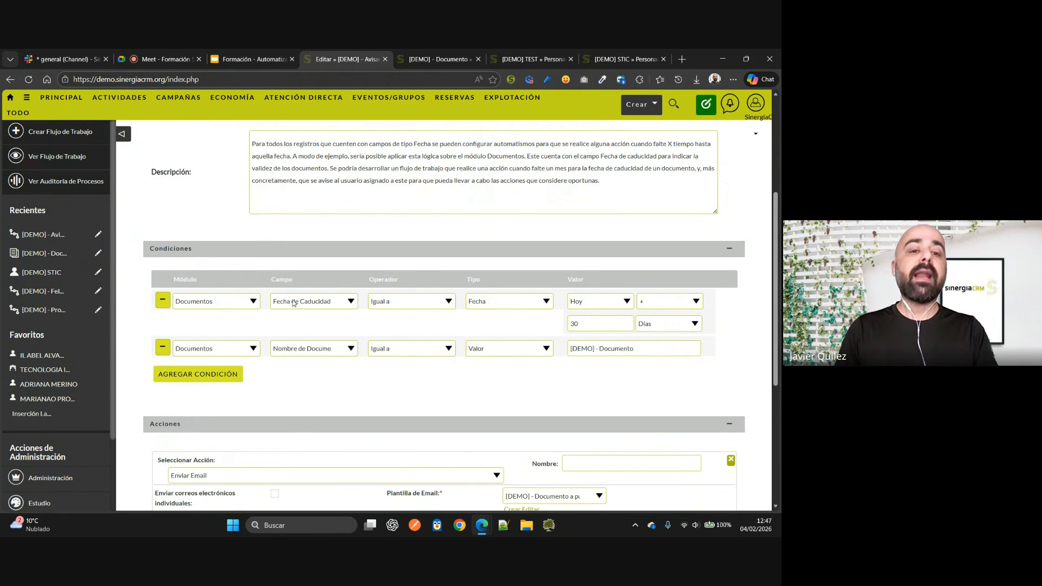
scroll(312, 342, "down", 4)
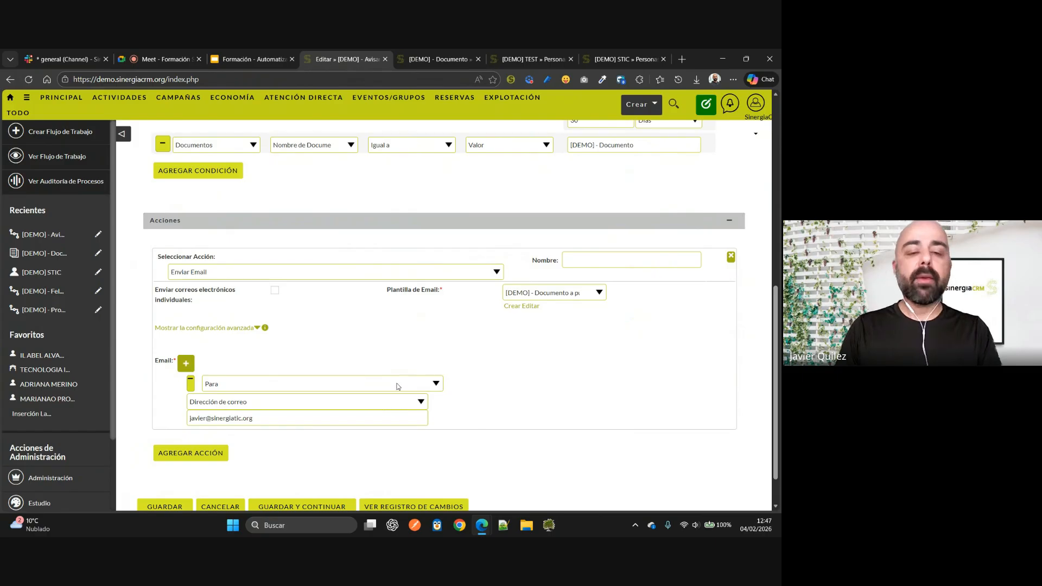
scroll(396, 383, "up", 3)
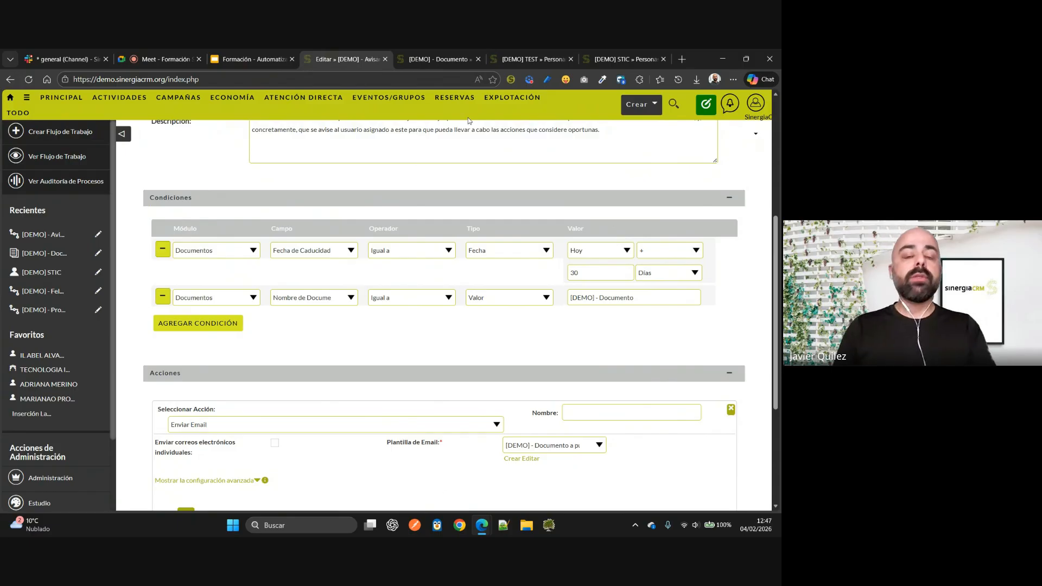
- Go back to the [DEMO] - Documento record and highlight its Fecha de Caducidad date again
left_click(429, 59)
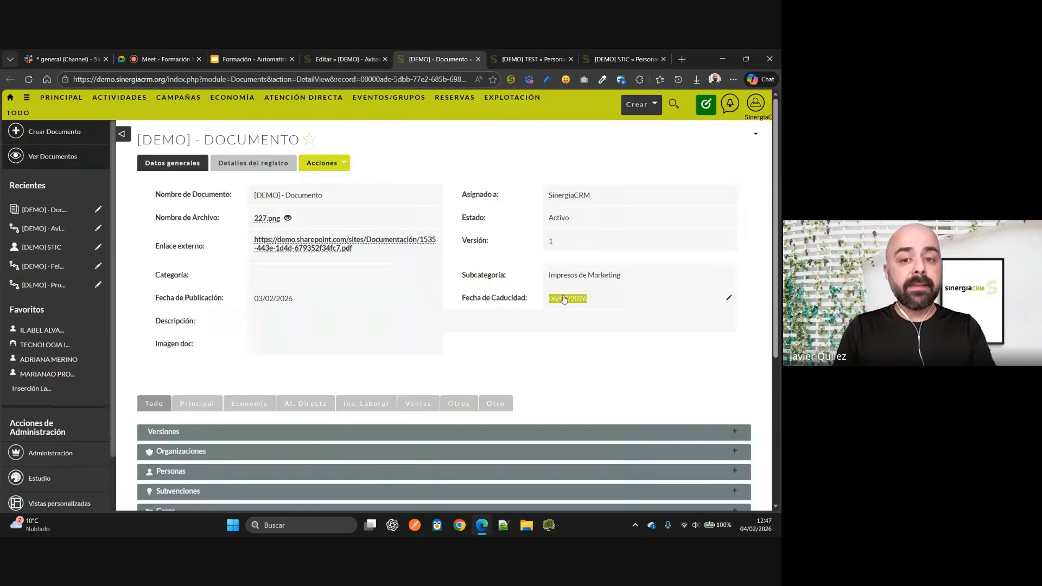
left_click_drag(591, 302, 550, 303)
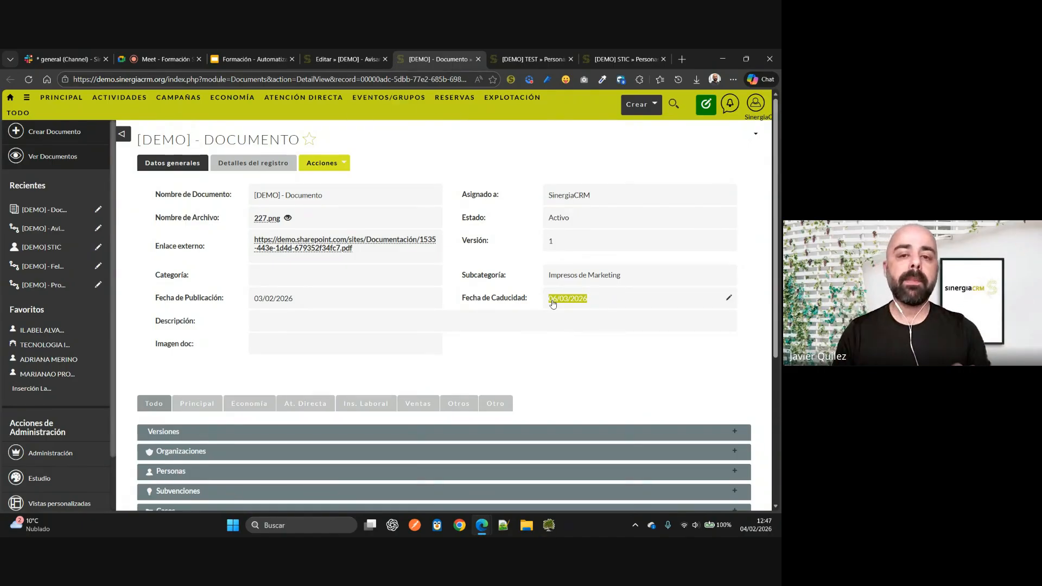
- Cancel editing the expiry workflow, discarding the unsaved changes, and switch to the Google Slides training presentation
left_click(345, 59)
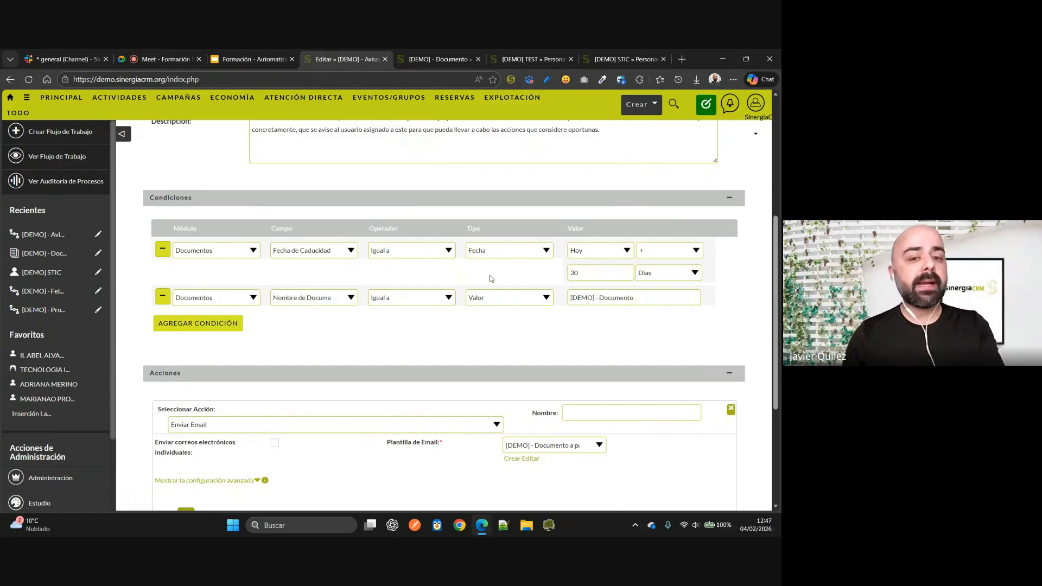
scroll(380, 323, "up", 5)
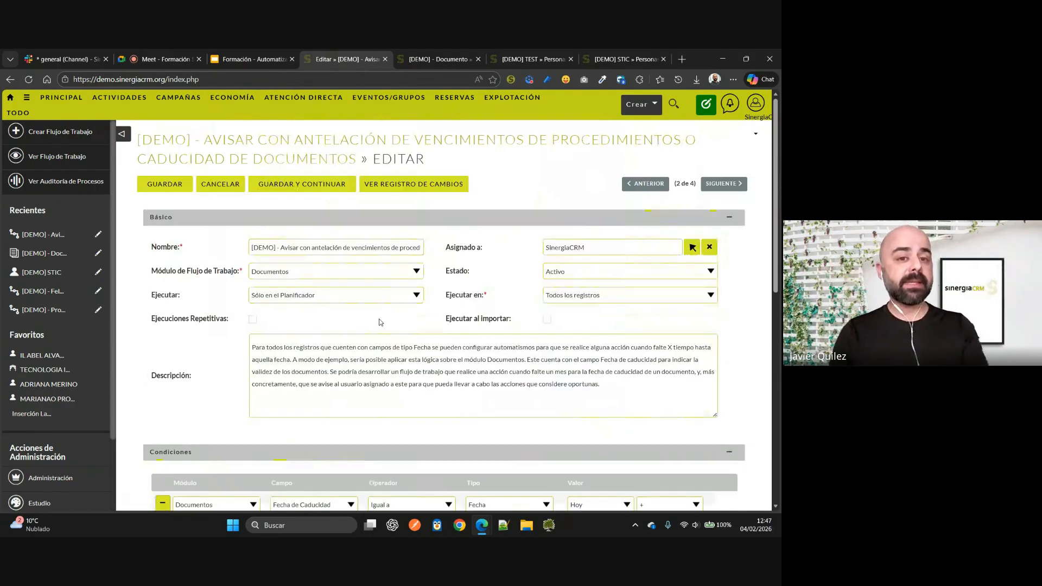
left_click(229, 188)
left_click(446, 153)
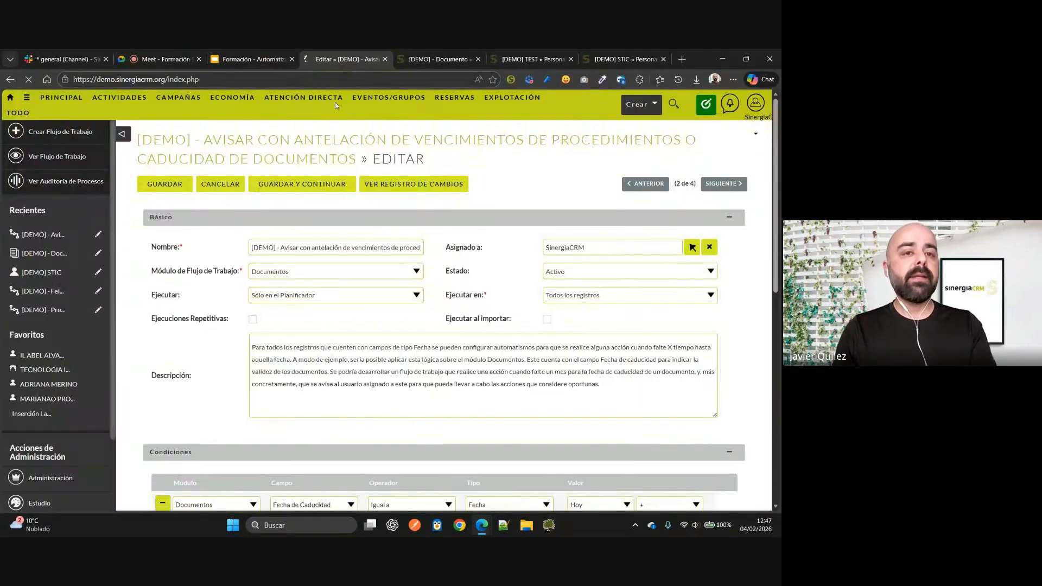
left_click(254, 59)
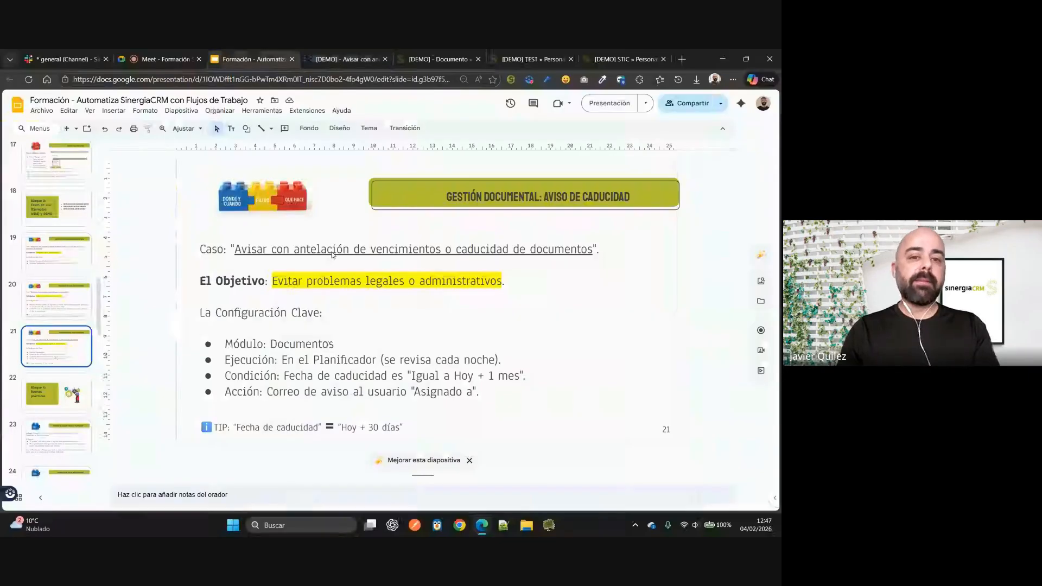